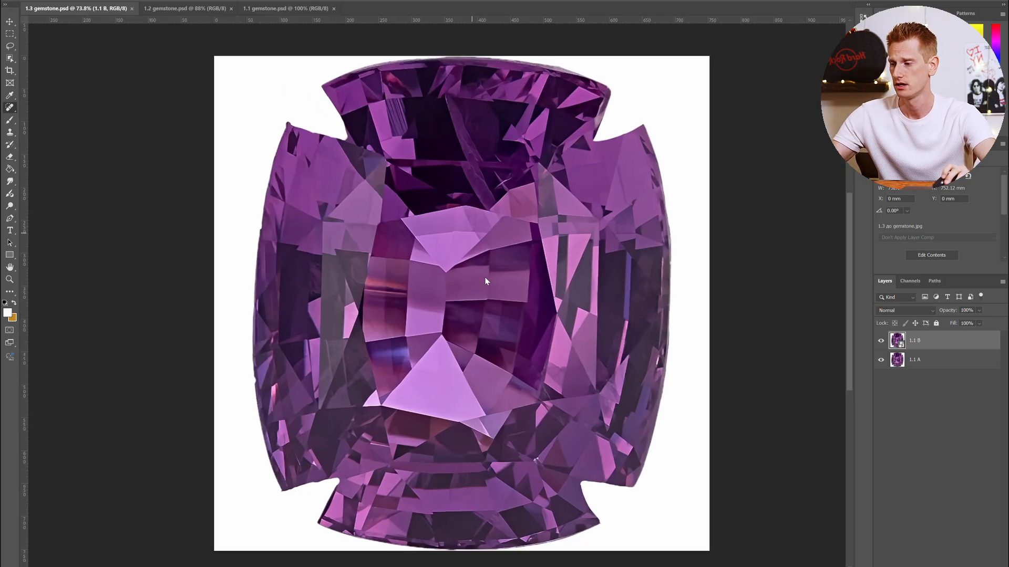
Examine the gemstone's centre and dark upper facets up close for scratches and flaws, finishing at 100% zoom.
scroll(488, 270, "up", 12)
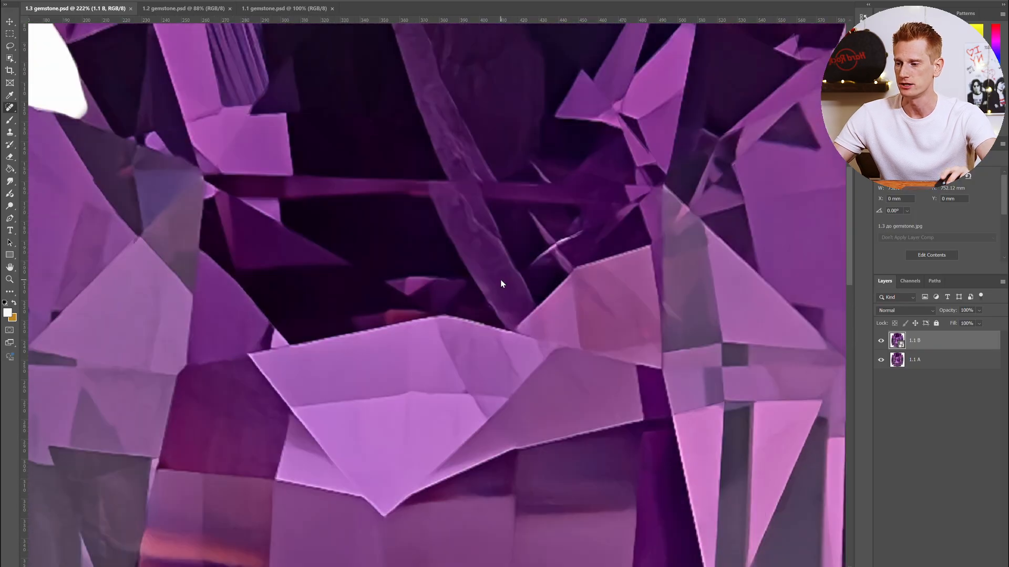
scroll(501, 283, "down", 10)
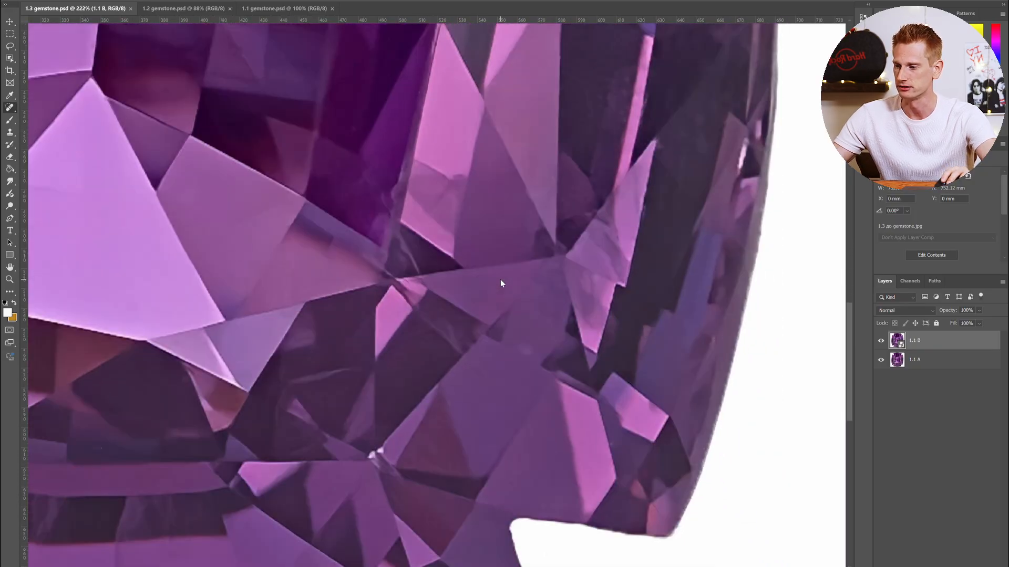
scroll(494, 281, "down", 2)
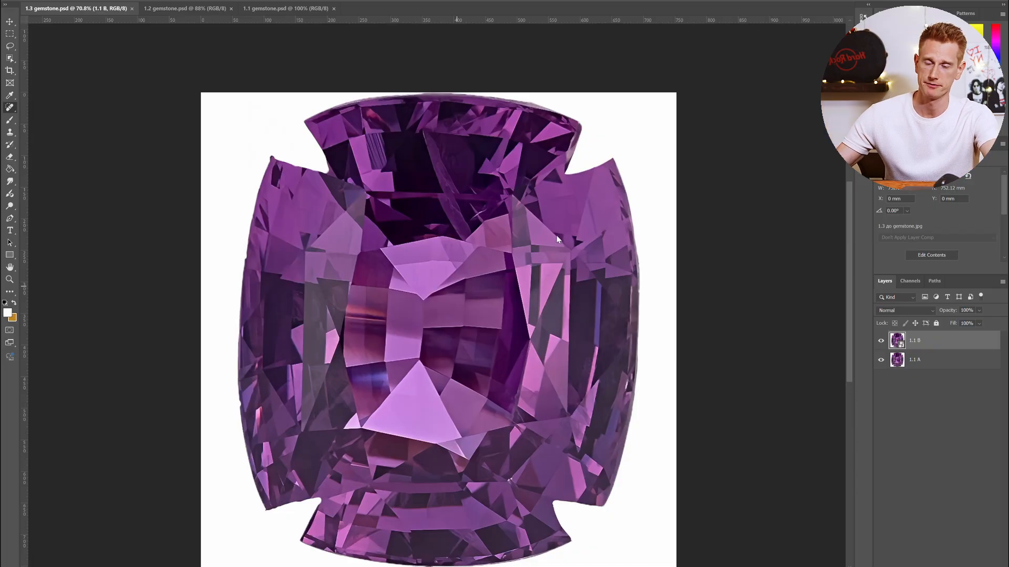
scroll(558, 239, "down", 1)
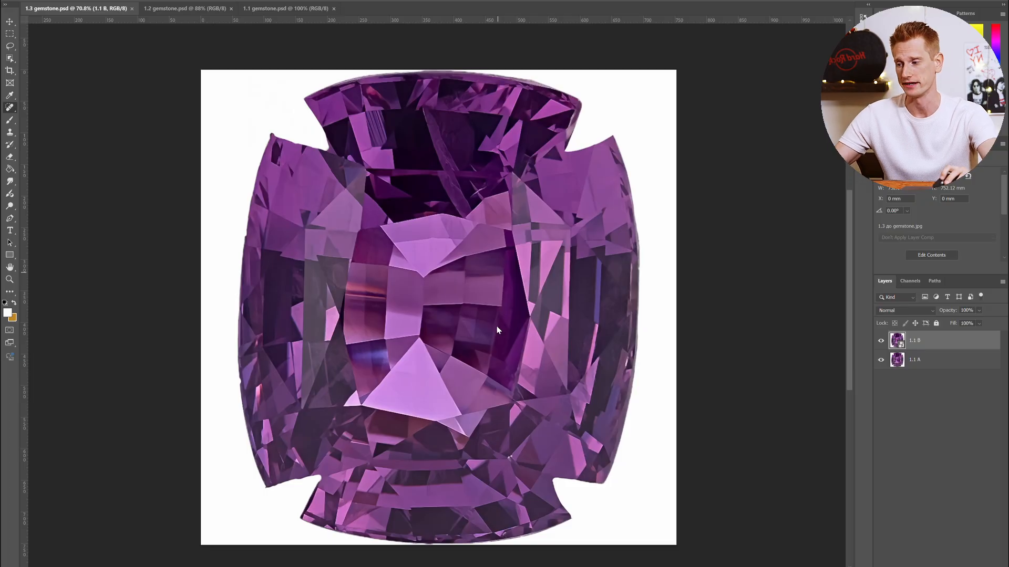
scroll(534, 323, "up", 3)
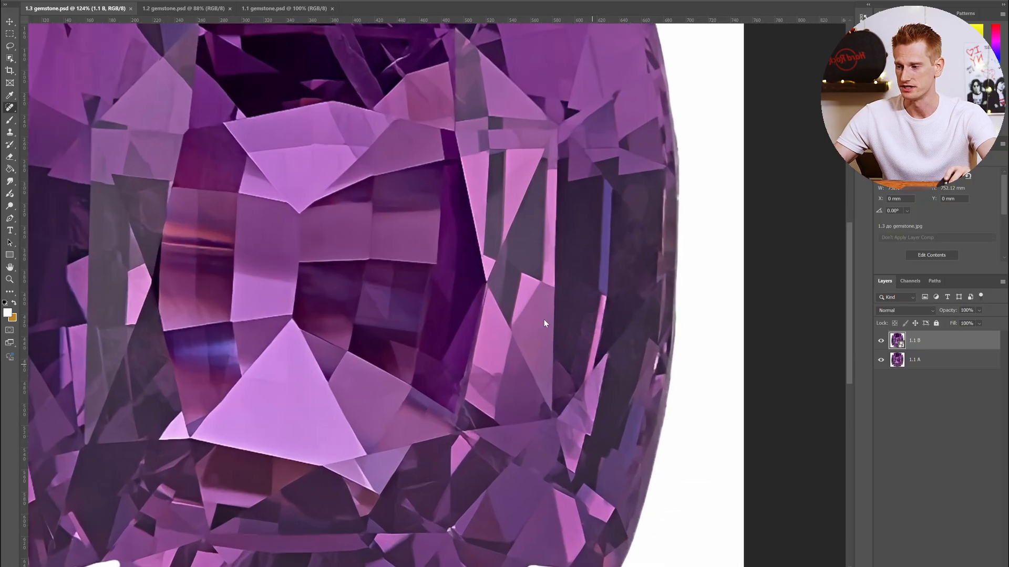
scroll(382, 307, "up", 5)
scroll(390, 319, "left", 2)
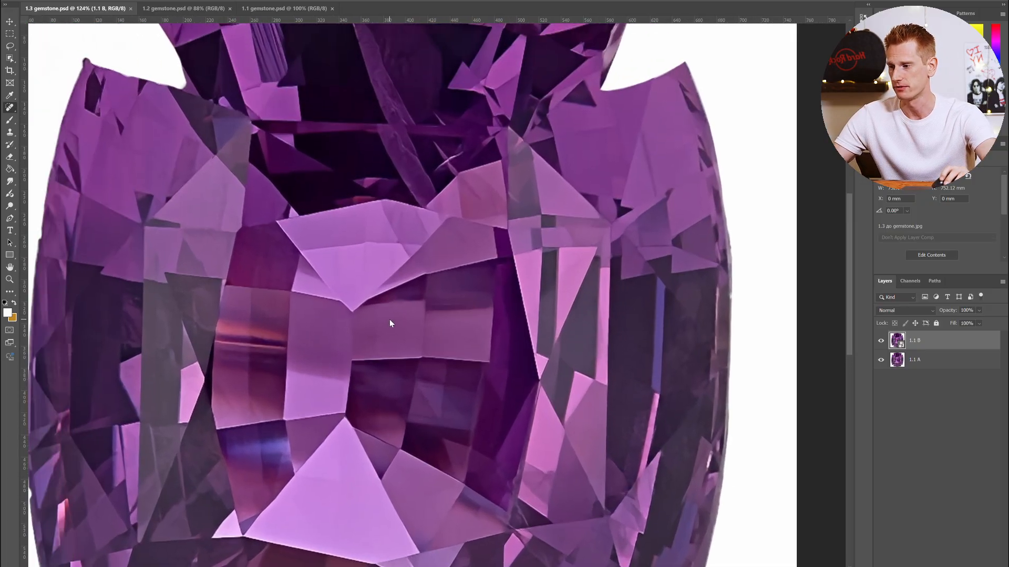
scroll(450, 231, "down", 3)
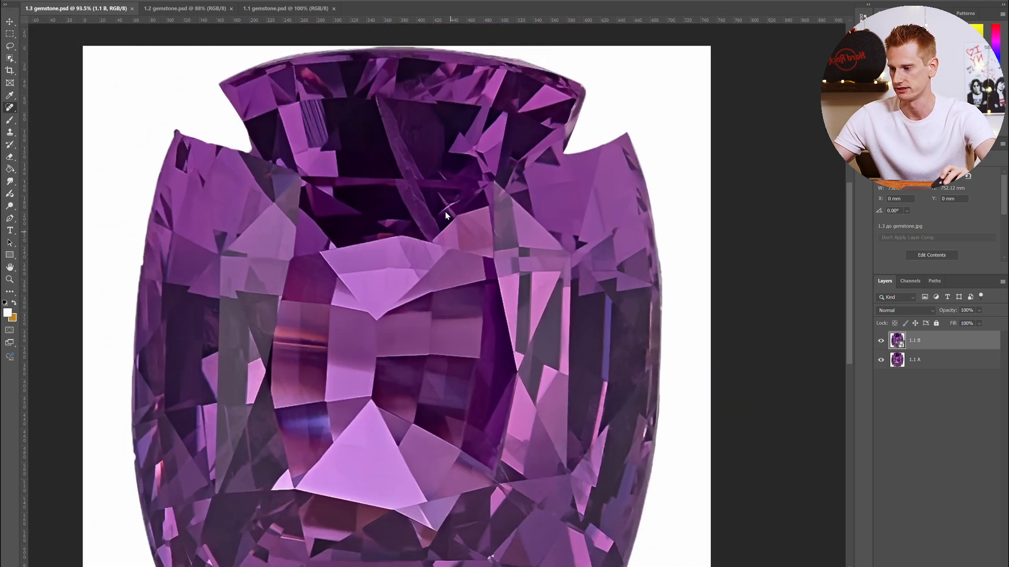
scroll(446, 212, "up", 5)
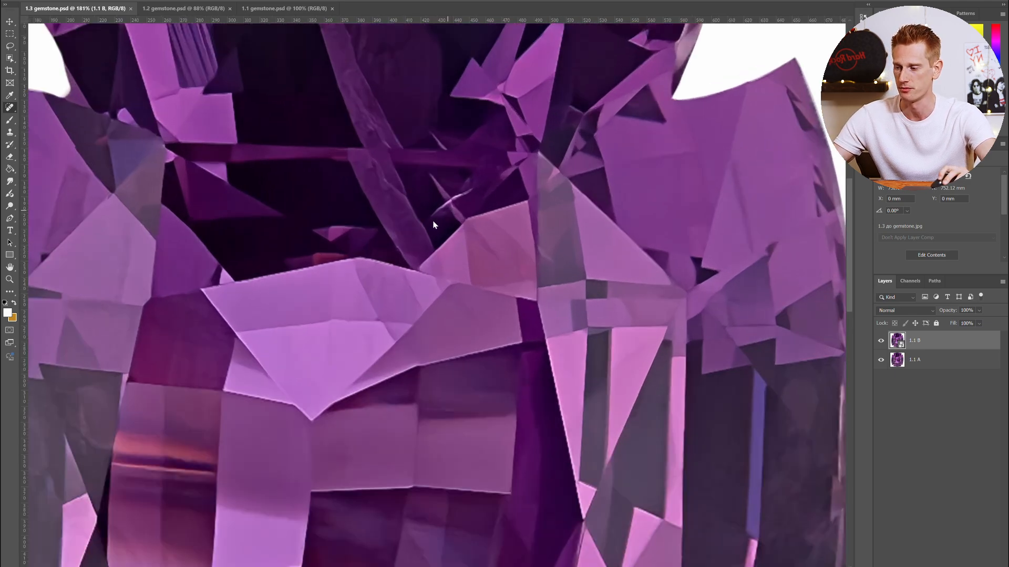
scroll(441, 218, "up", 4)
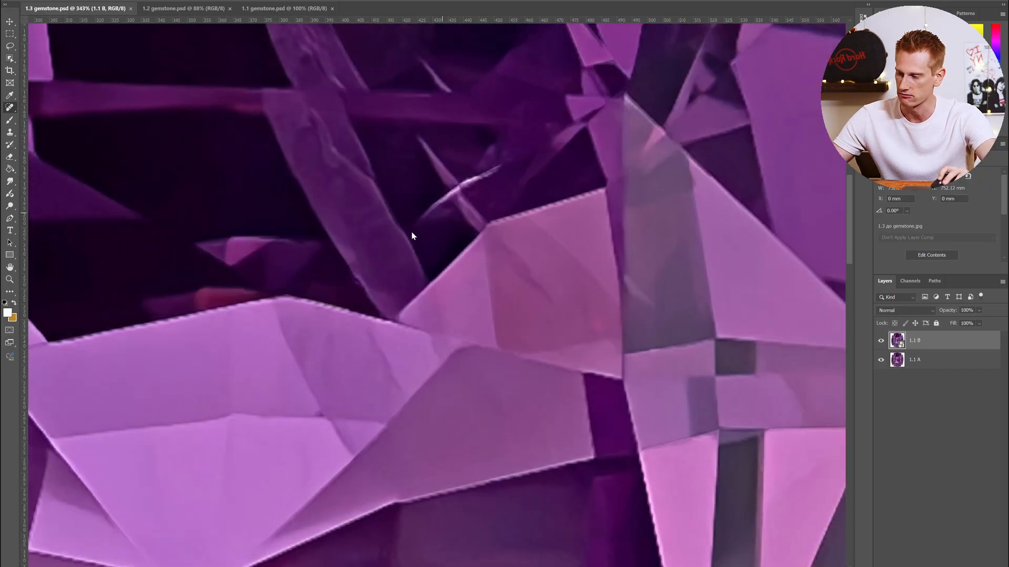
scroll(424, 233, "down", 2)
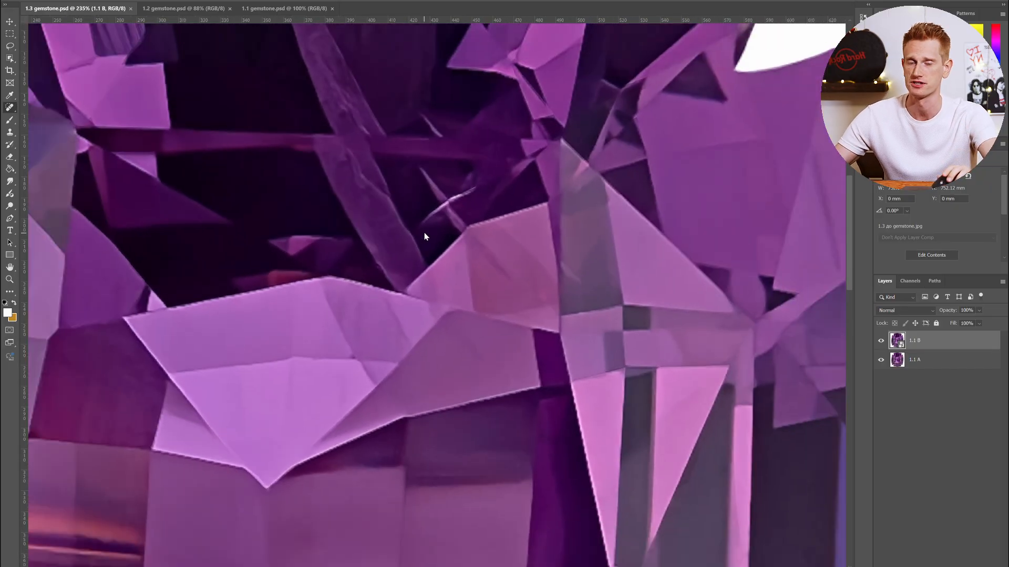
key("ctrl+1")
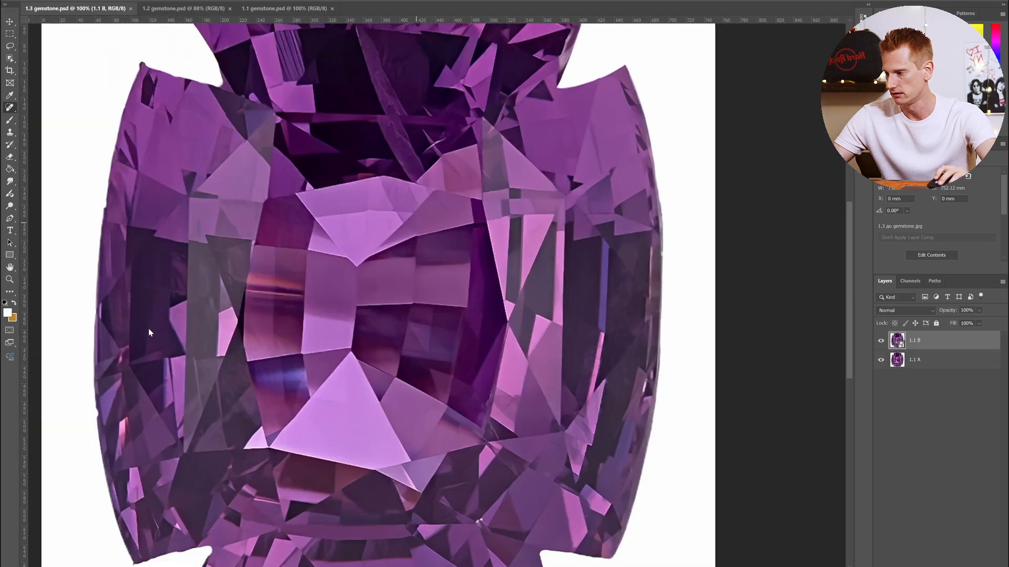
Inspect the gemstone's left-side, central and right-side facets up close for surface imperfections and uneven edges.
scroll(216, 295, "up", 3)
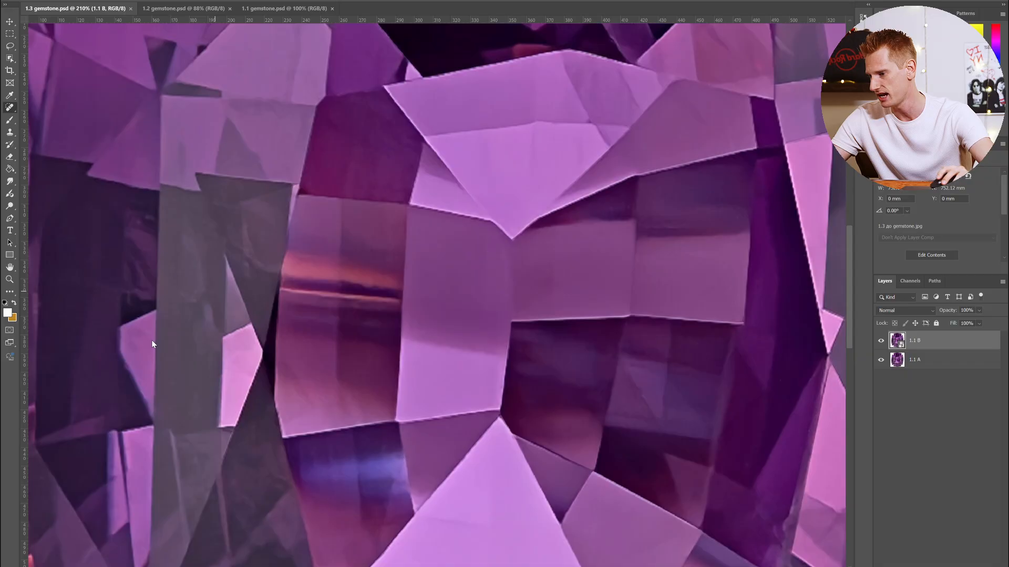
scroll(151, 344, "down", 3)
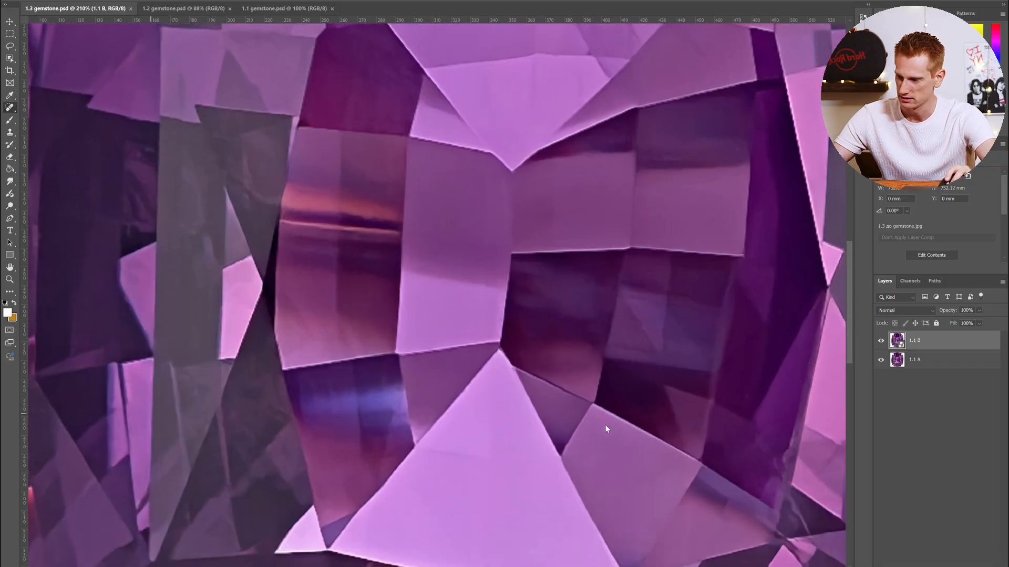
scroll(604, 425, "down", 8)
scroll(575, 423, "right", 4)
scroll(562, 419, "right", 8)
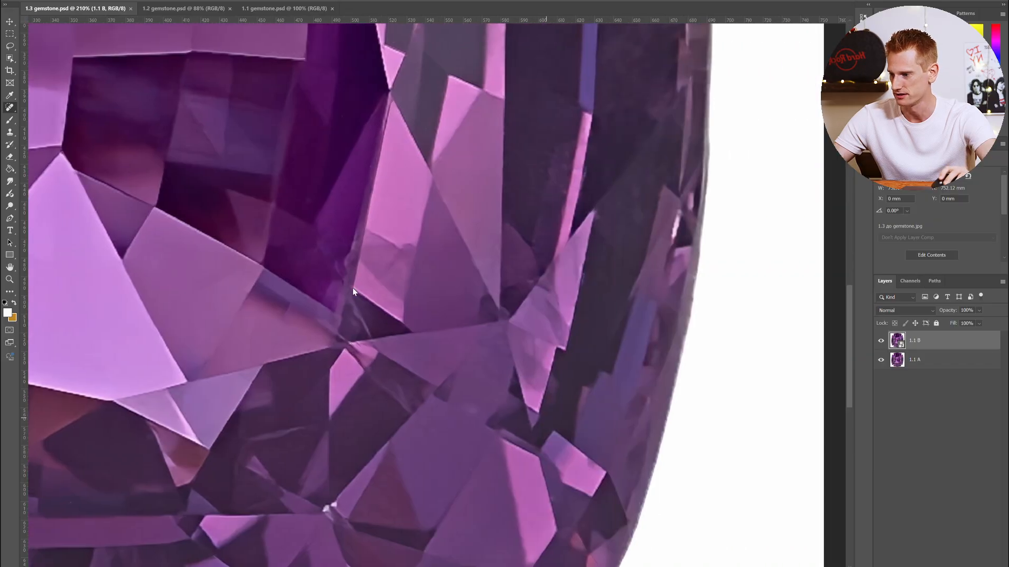
scroll(347, 331, "down", 5)
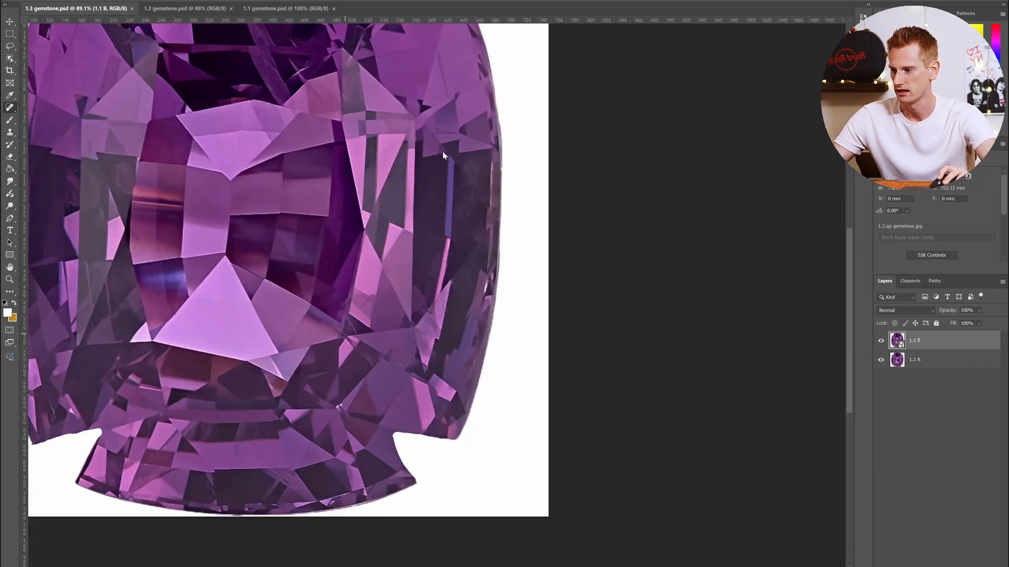
scroll(415, 342, "up", 3)
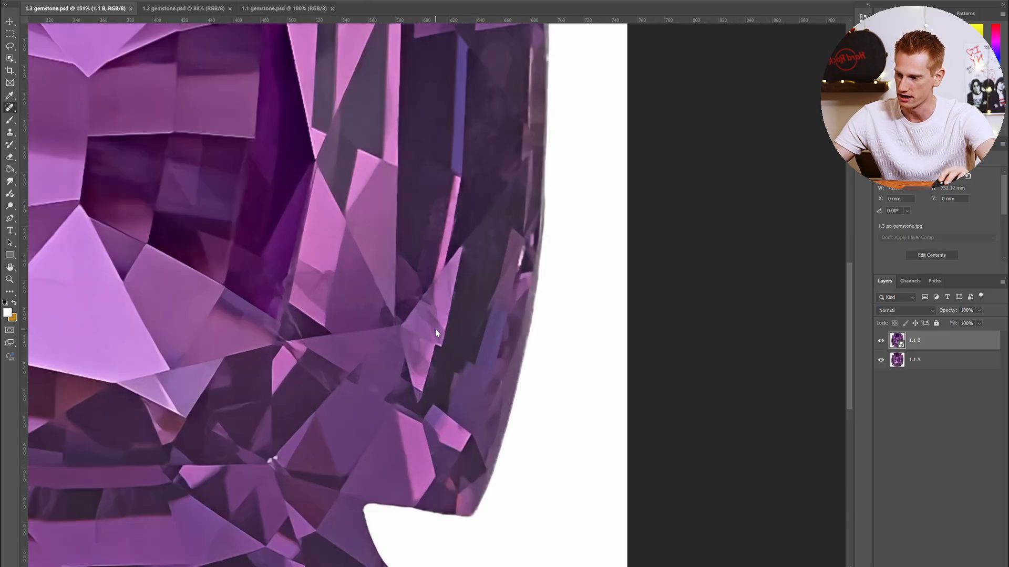
scroll(461, 347, "up", 3)
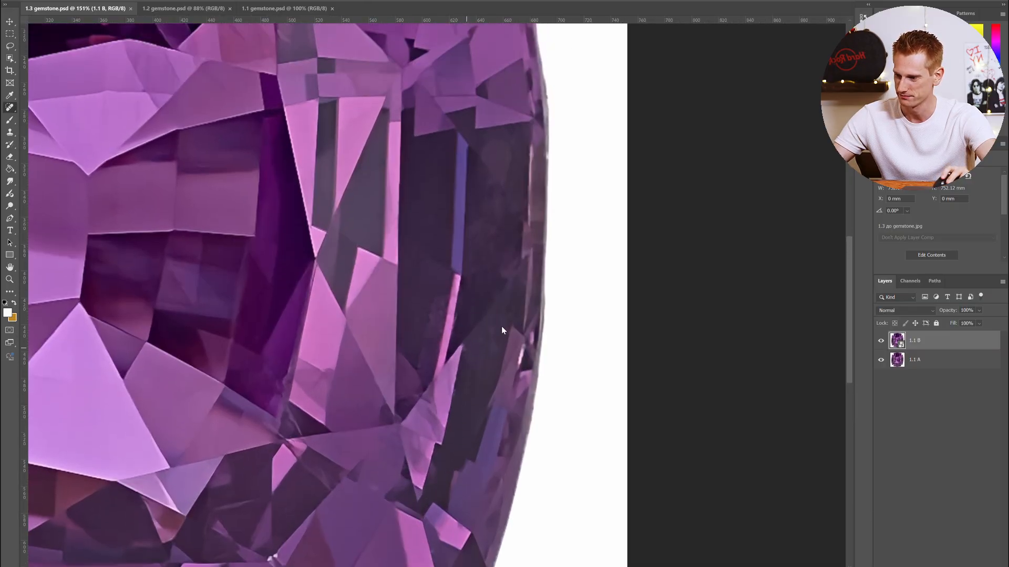
scroll(386, 394, "down", 5)
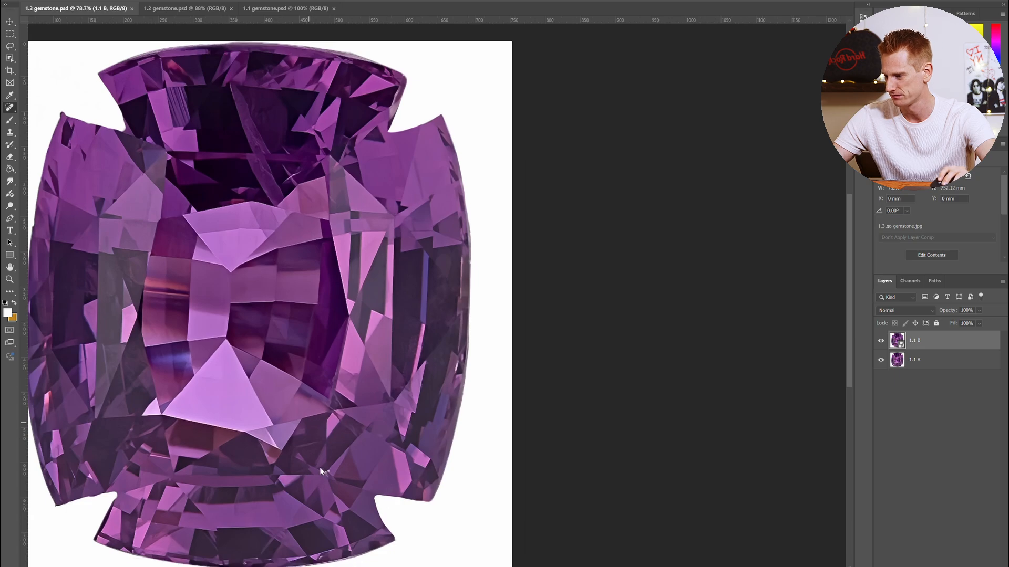
Inspect the gemstone's lower facets and upper rim up close, finishing with the whole stone in view.
scroll(320, 470, "up", 5)
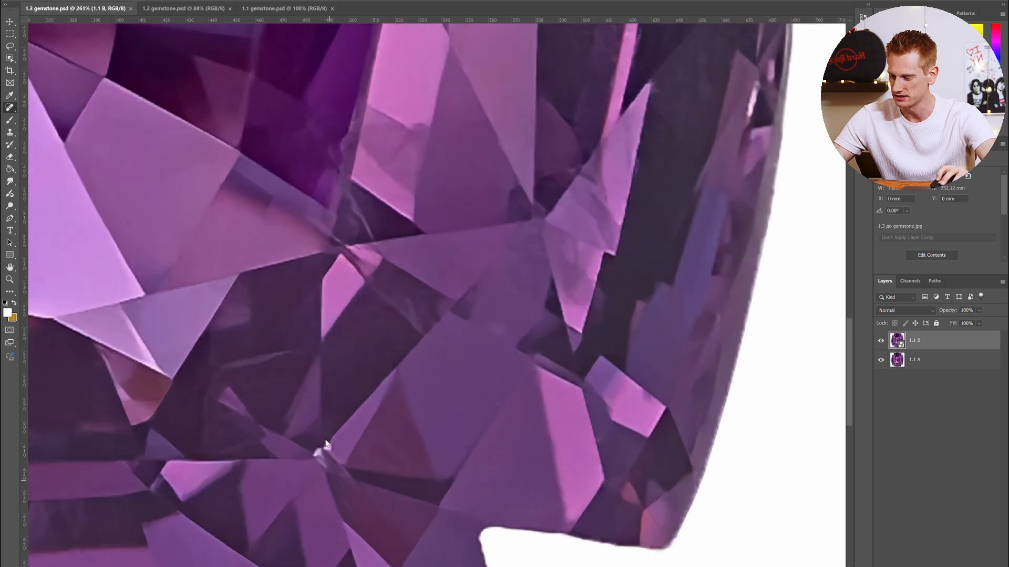
scroll(318, 457, "up", 3)
scroll(322, 457, "down", 4)
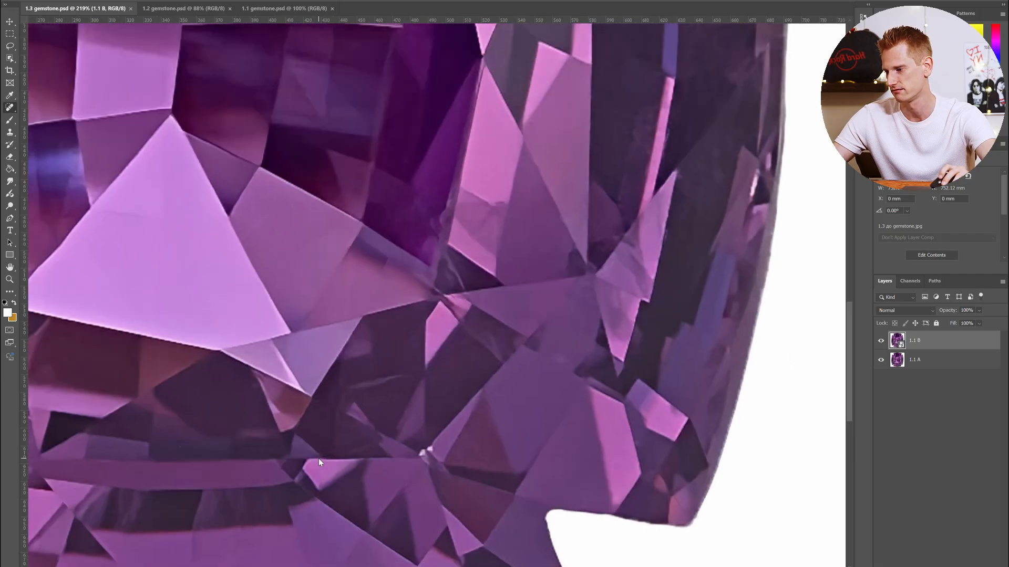
scroll(318, 458, "down", 2)
scroll(318, 457, "down", 3)
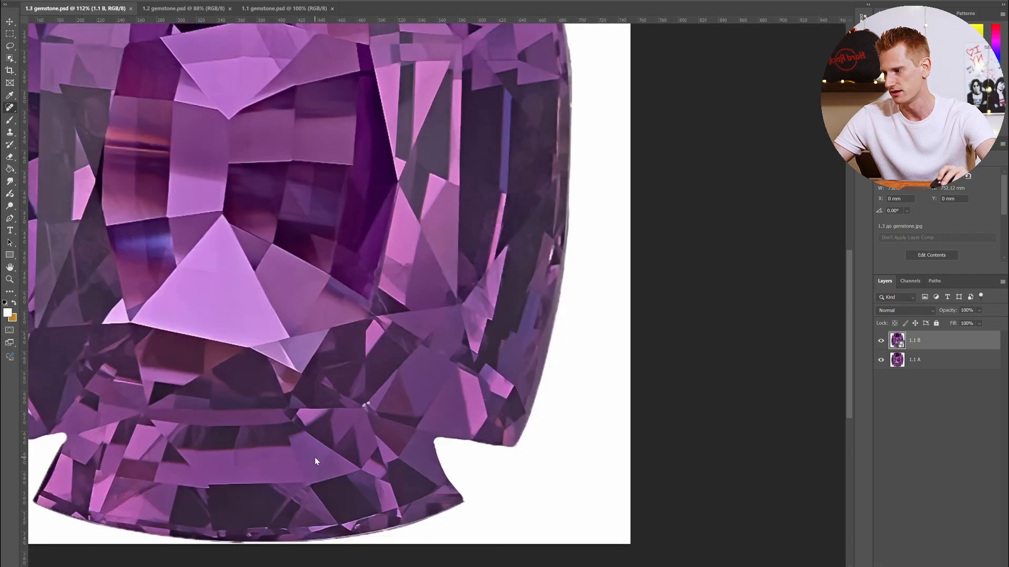
scroll(315, 461, "up", 3)
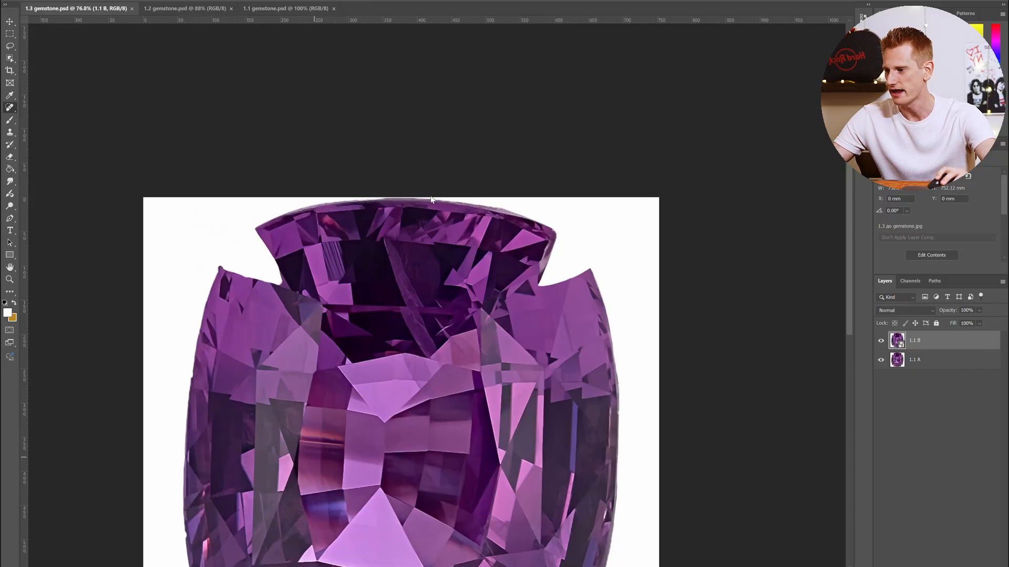
scroll(437, 210, "up", 4)
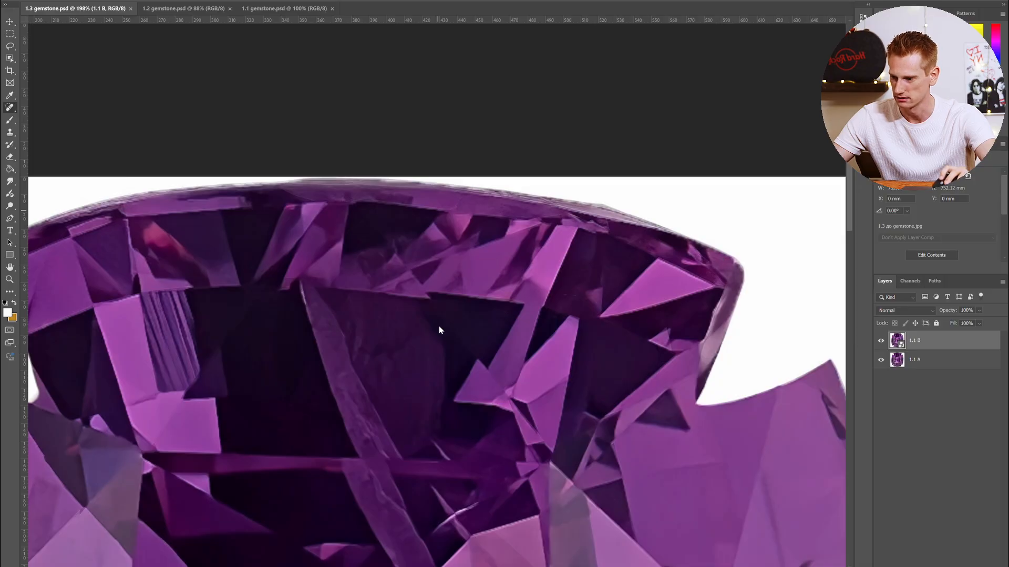
scroll(439, 330, "down", 4)
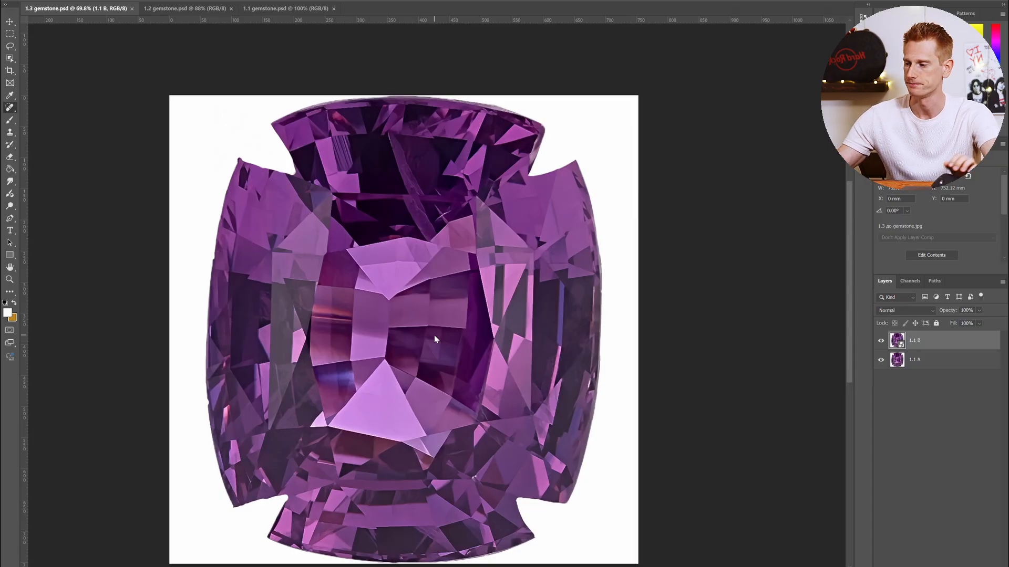
scroll(434, 336, "down", 1)
scroll(434, 335, "left", 2)
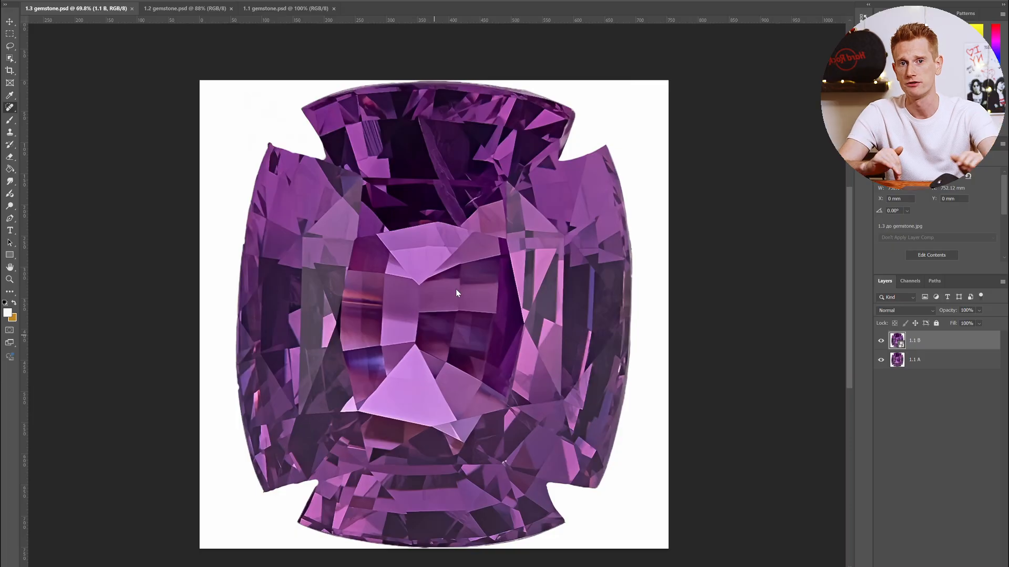
Compare layers 1.1 B and 1.1 A across the whole stone by hiding and showing layer 1.1 B repeatedly.
left_click(881, 342)
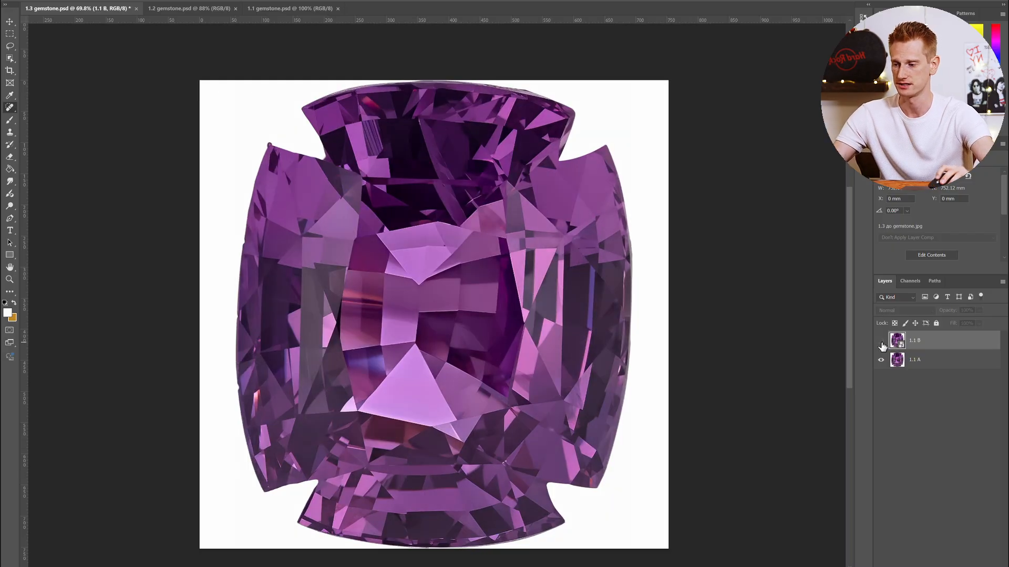
scroll(449, 347, "up", 1)
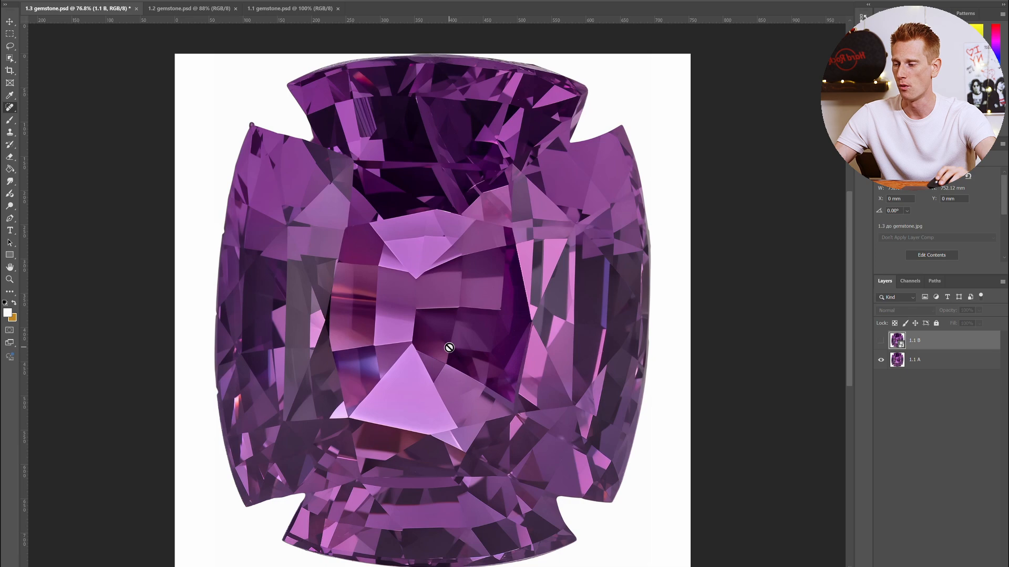
scroll(449, 347, "down", 1)
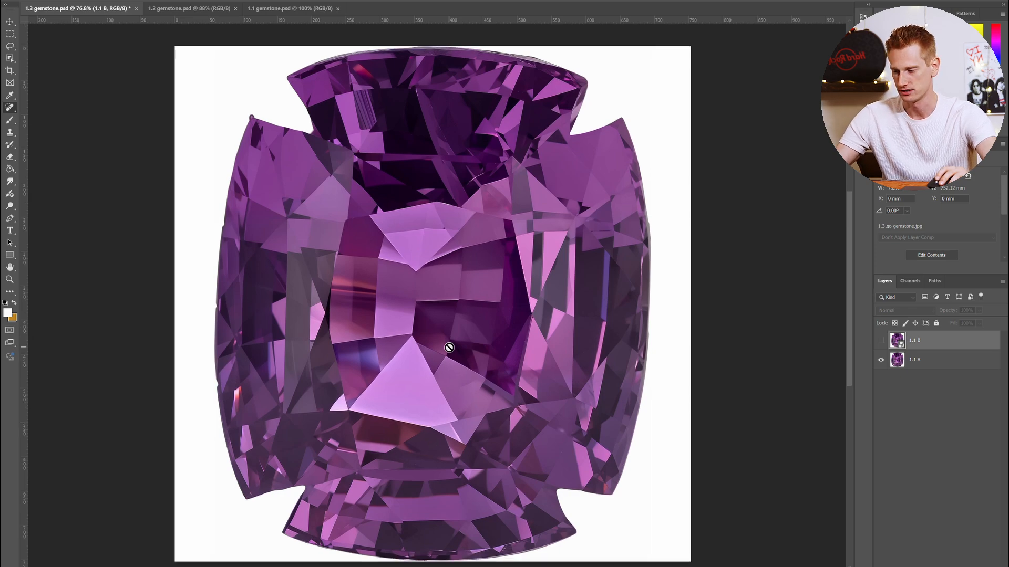
left_click(880, 343)
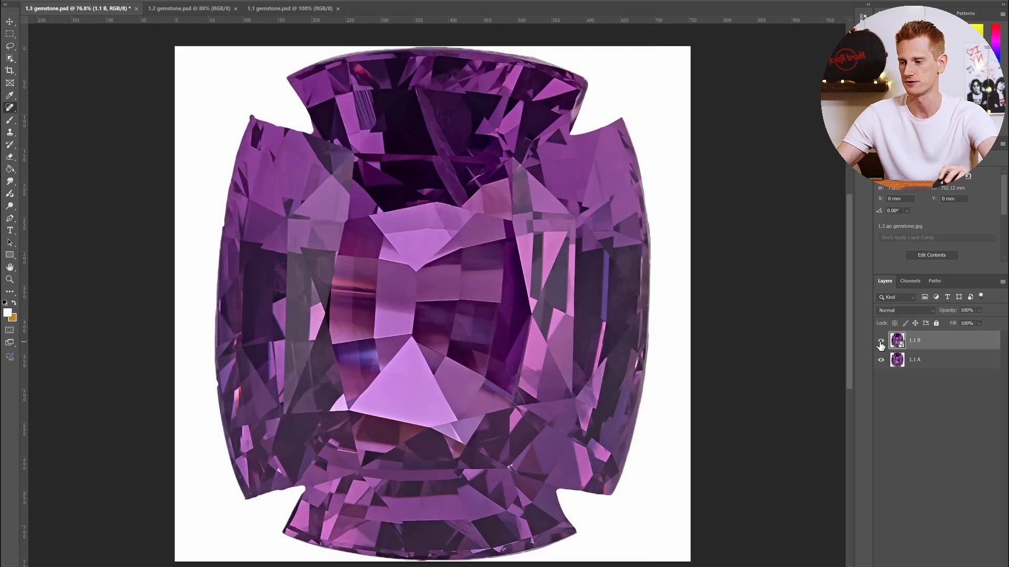
left_click(881, 343)
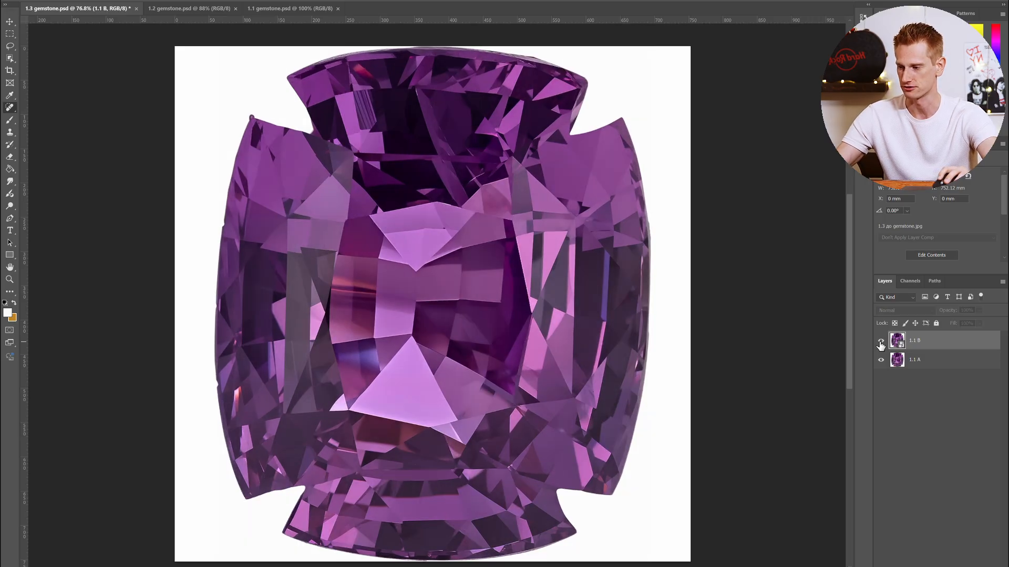
left_click(880, 343)
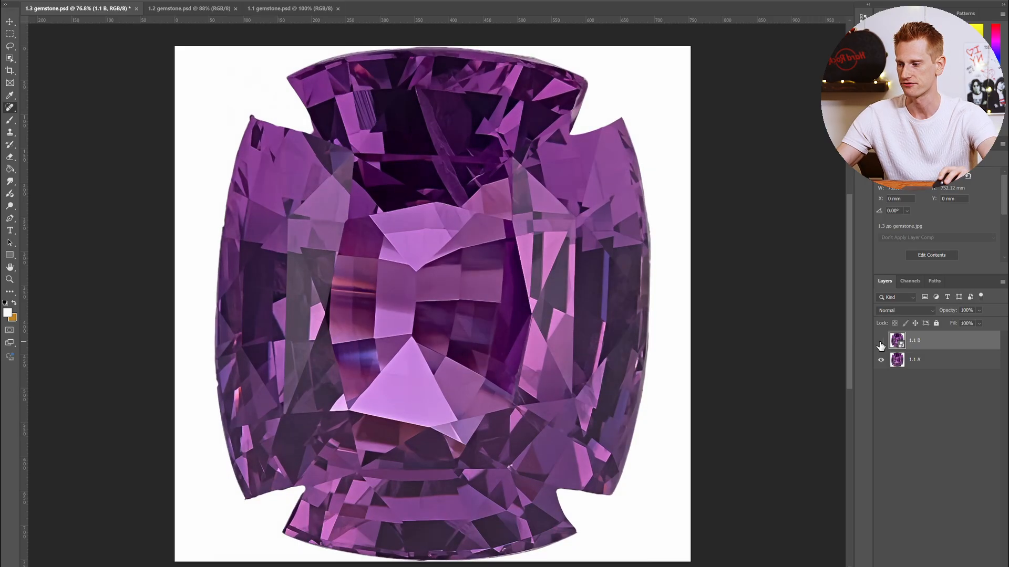
left_click(881, 343)
left_click(880, 342)
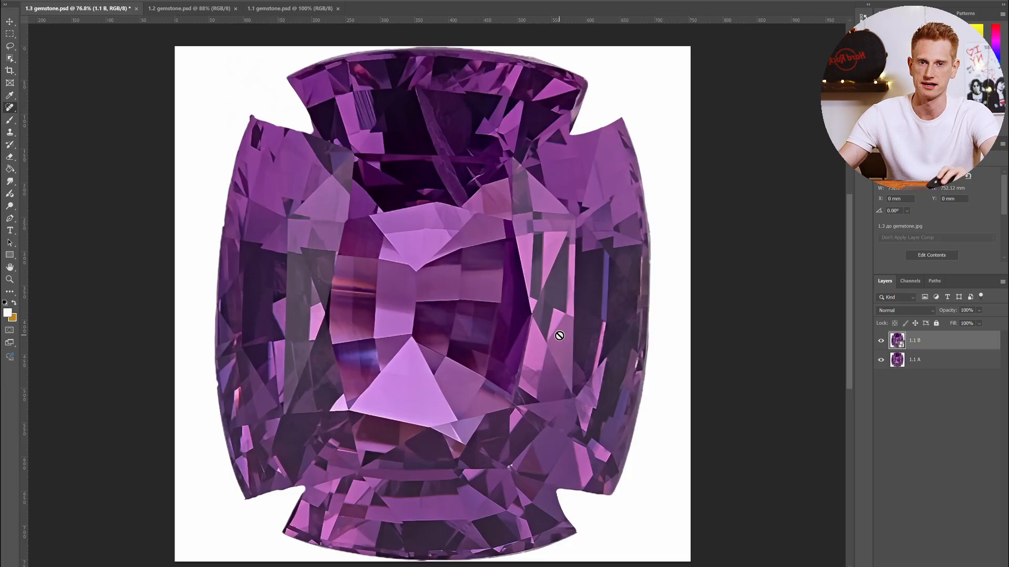
Compare the scratched dark facets above the centre up close with layer 1.1 B hidden and shown.
scroll(469, 184, "up", 8)
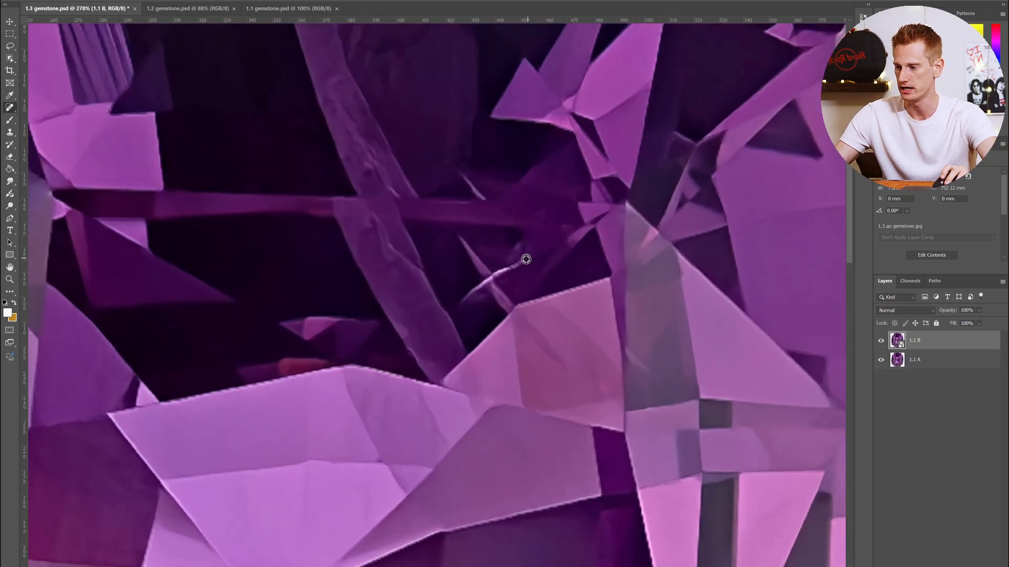
scroll(505, 247, "down", 4)
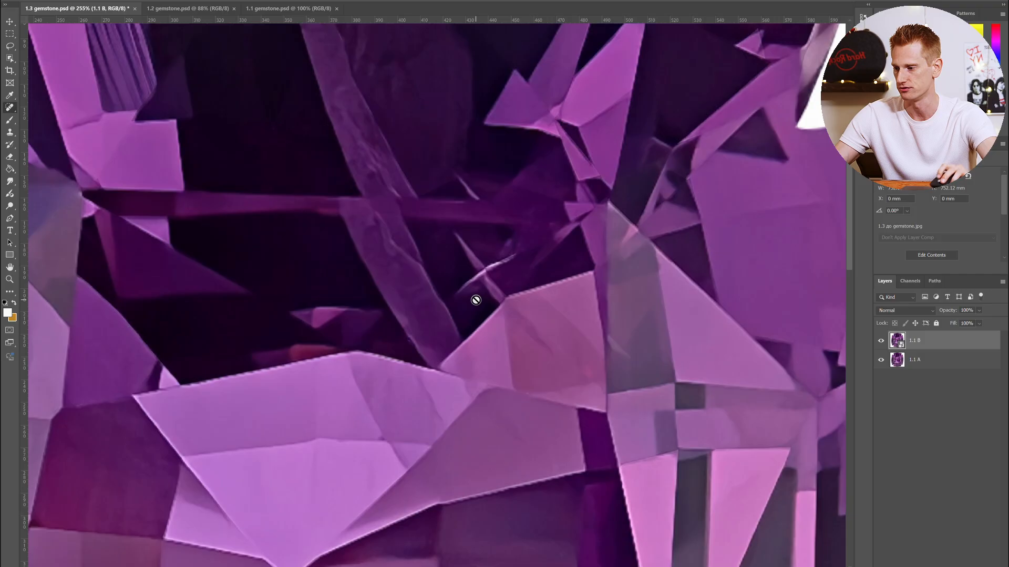
left_click(880, 345)
left_click(881, 343)
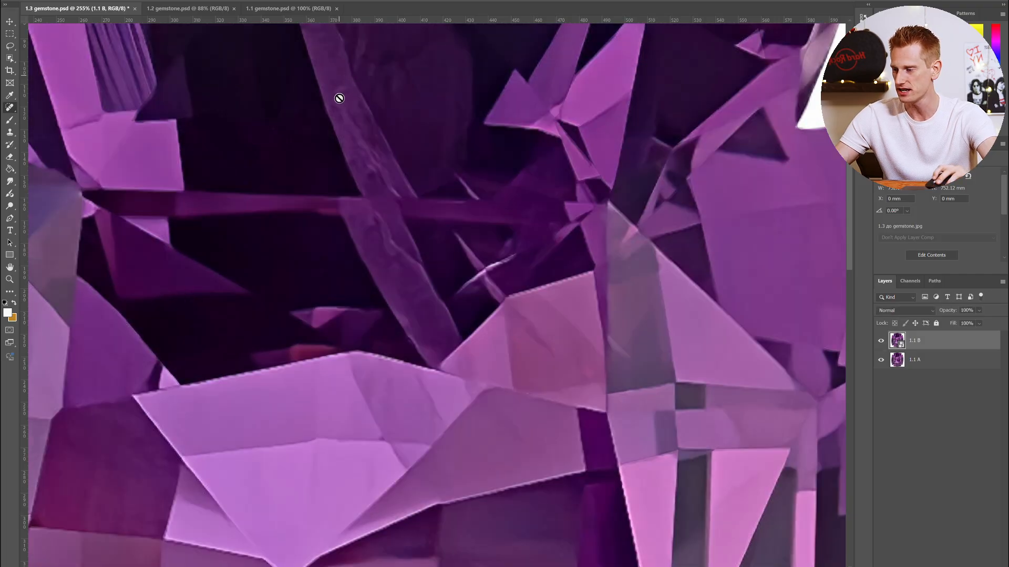
Compare the diagonal band across the dark upper facets in layers 1.1 A and 1.1 B by hiding and showing layer 1.1 B.
scroll(349, 168, "up", 2)
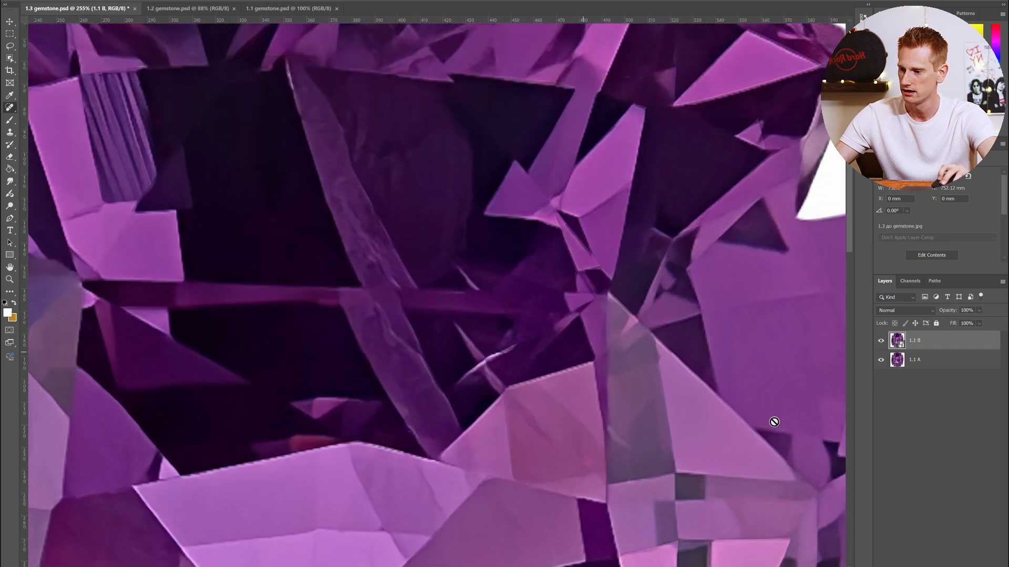
left_click(880, 344)
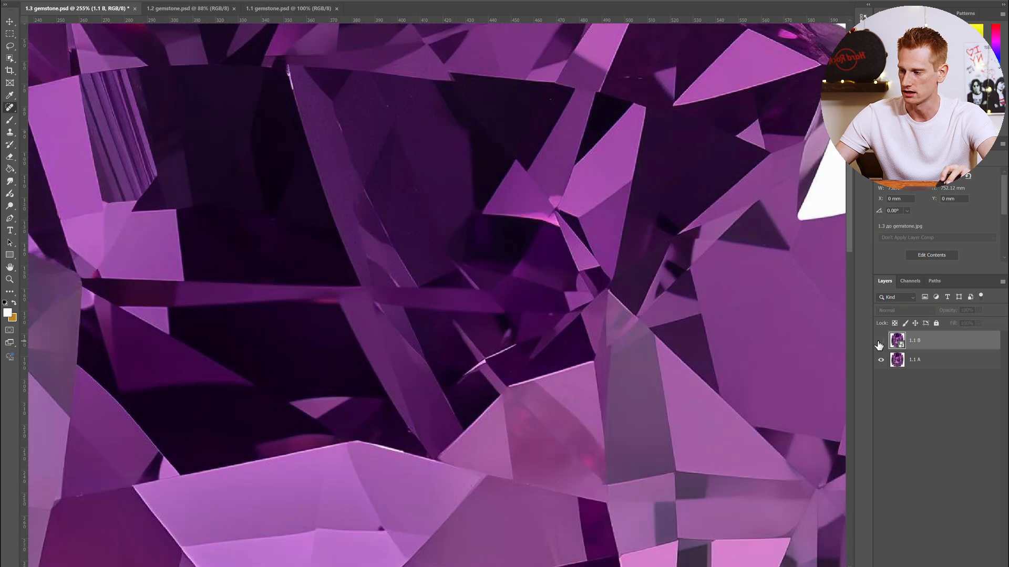
left_click(880, 345)
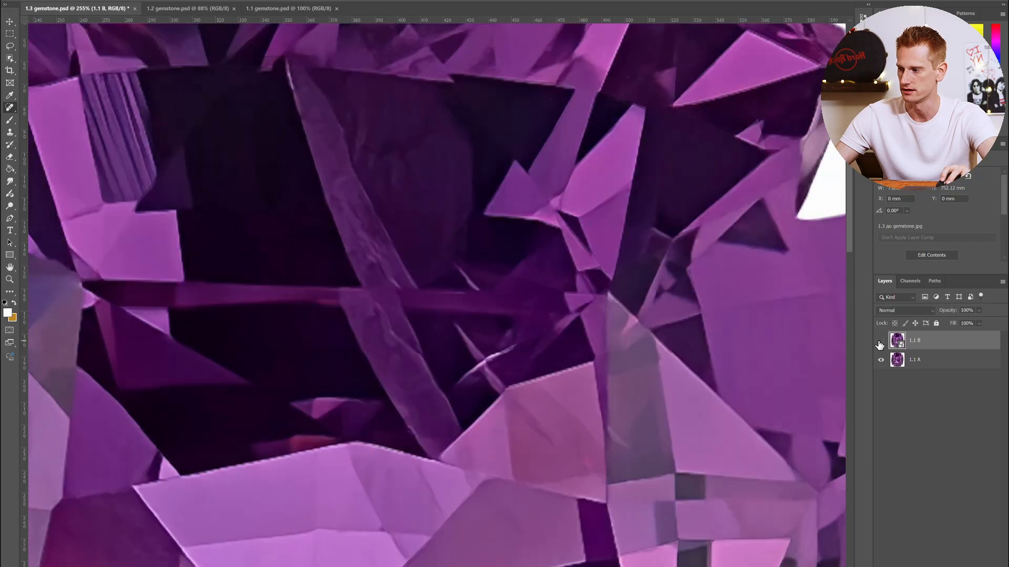
left_click(879, 345)
left_click(879, 344)
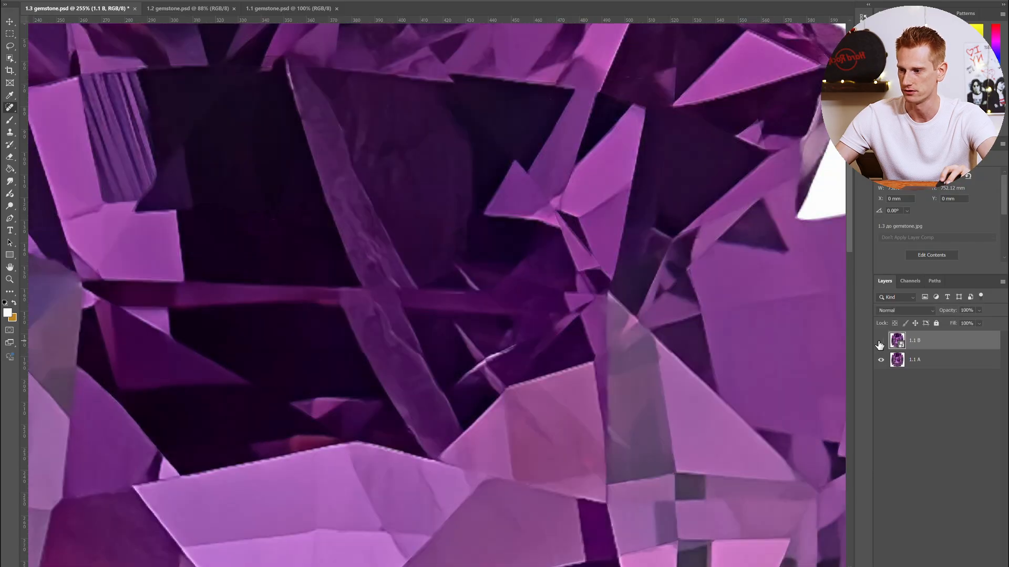
left_click(879, 345)
Examine the thin bright scratch above the pink facet up close in both layers, ending with layer 1.1 B hidden.
scroll(513, 249, "down", 5)
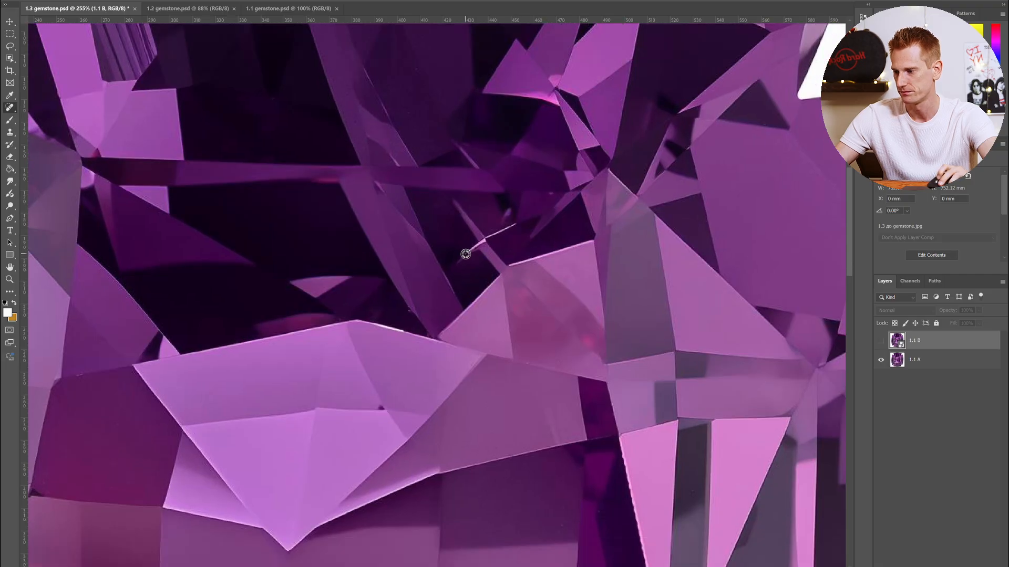
scroll(466, 254, "up", 3)
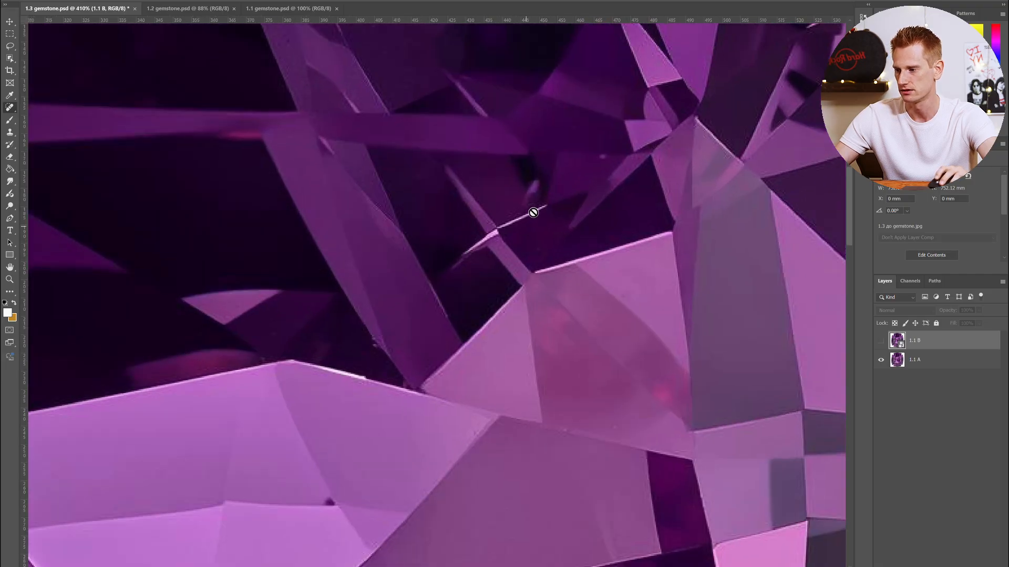
left_click(881, 342)
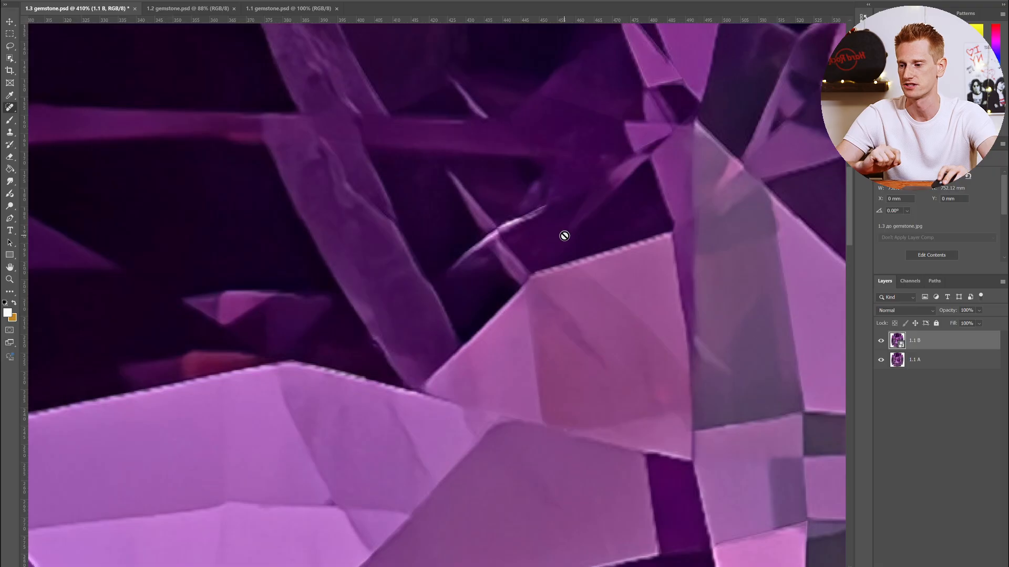
left_click(881, 341)
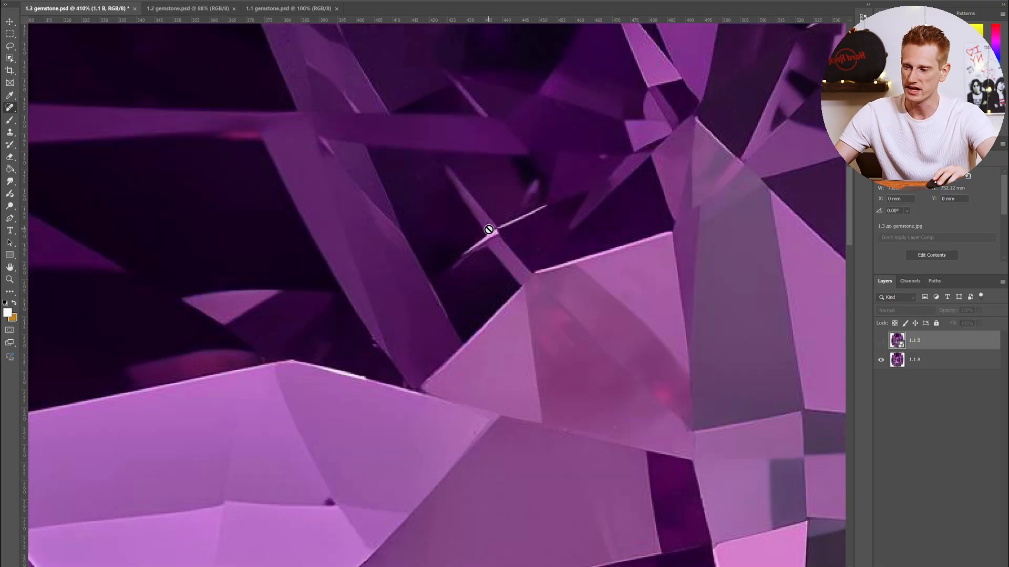
On layer 1.1 A, heal away the thin bright scratch and the small light spot above it in the dark facets.
left_click(920, 359)
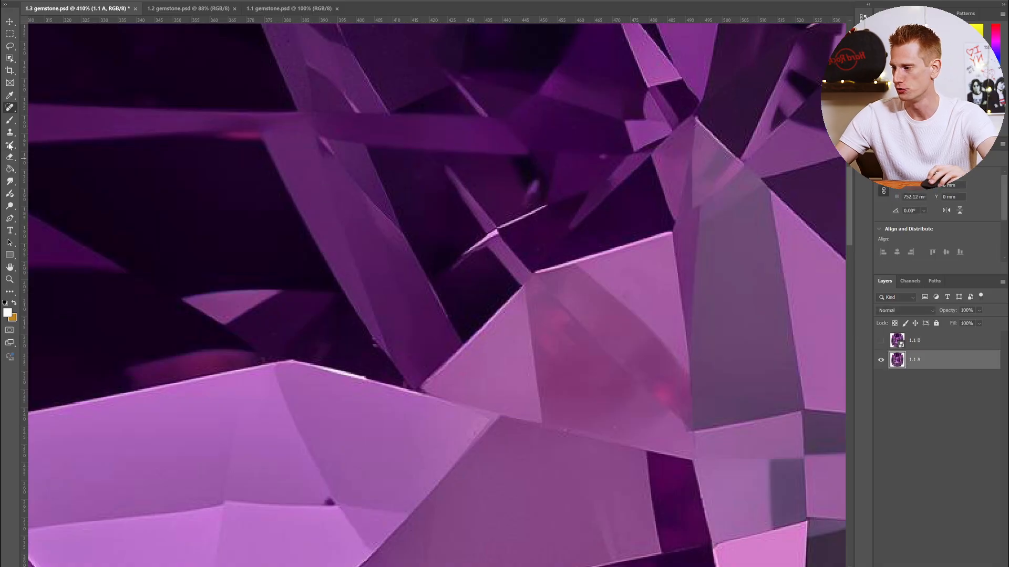
left_click(8, 109)
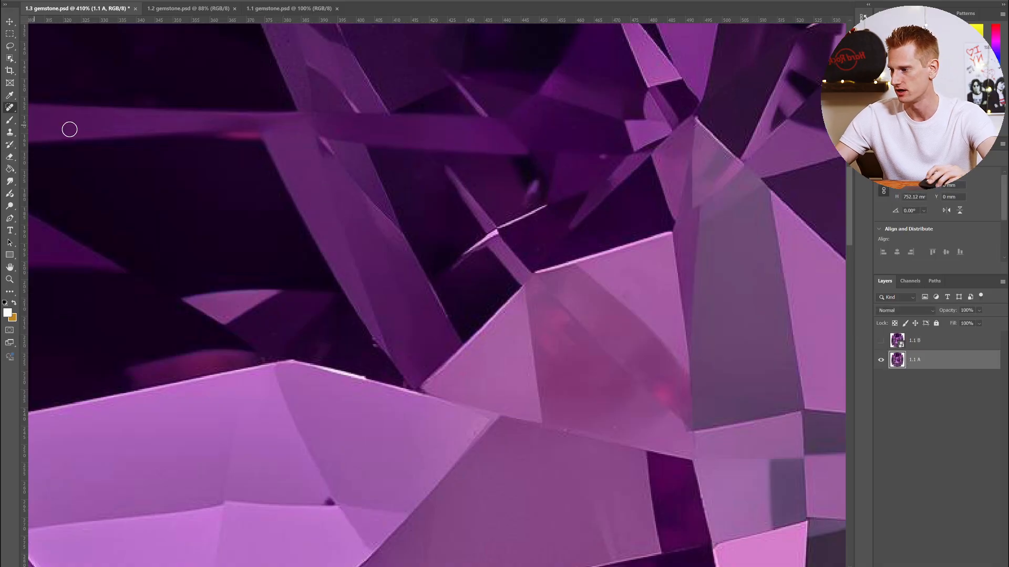
mouse_move(543, 208)
left_mouse_down()
mouse_move(476, 242)
mouse_move(452, 267)
mouse_move(460, 266)
left_mouse_up()
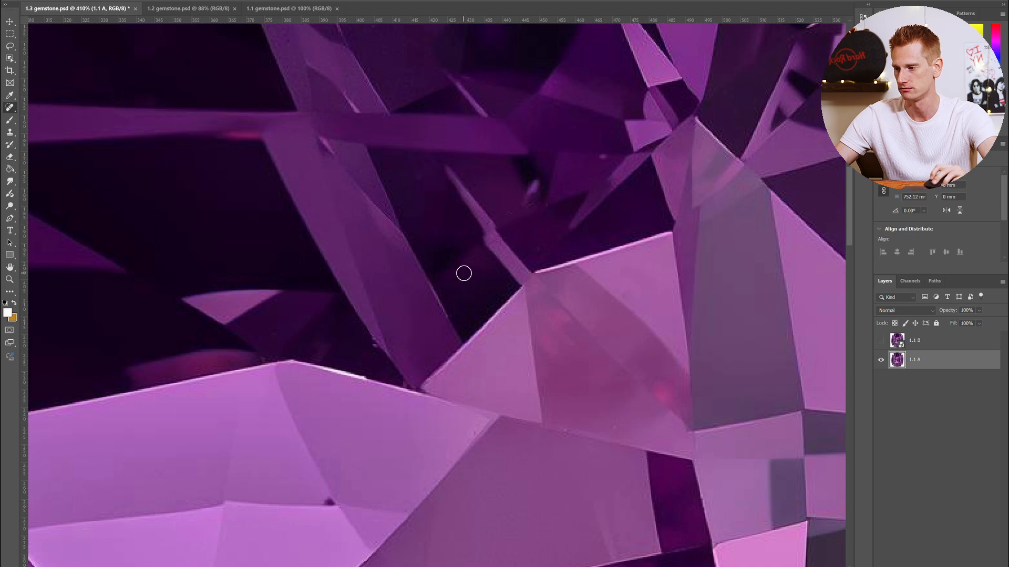
left_click_drag(557, 181, 518, 212)
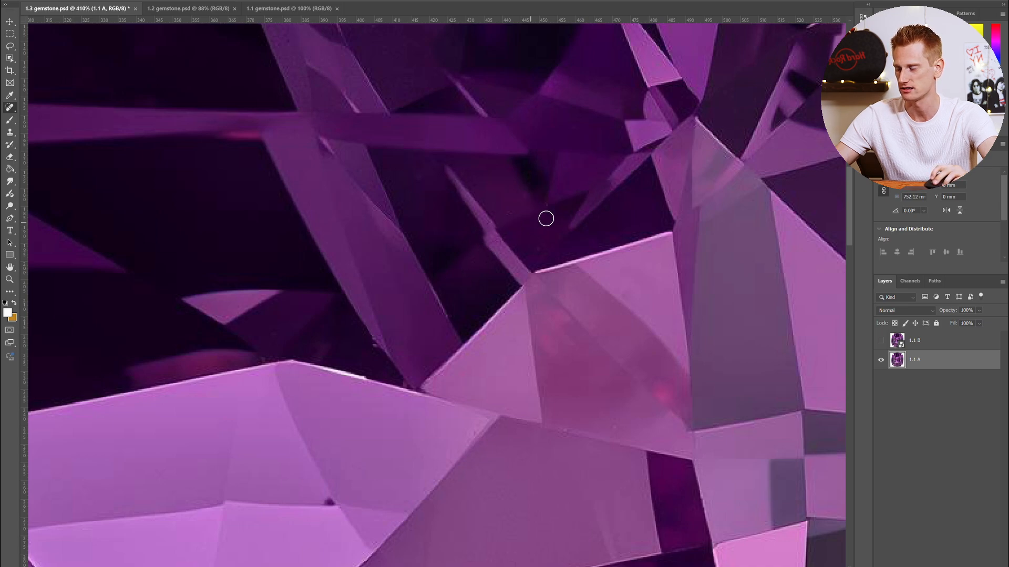
Heal the dark spot on the large light purple upper facet and the thick white stretch along its upper edge.
scroll(355, 479, "down", 1)
left_click(323, 495)
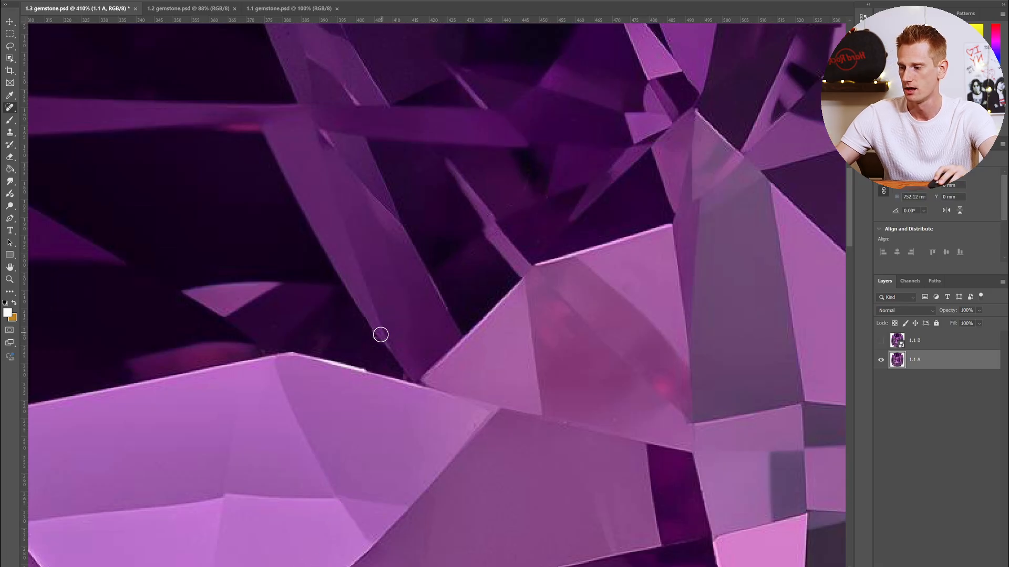
left_click_drag(320, 360, 381, 374)
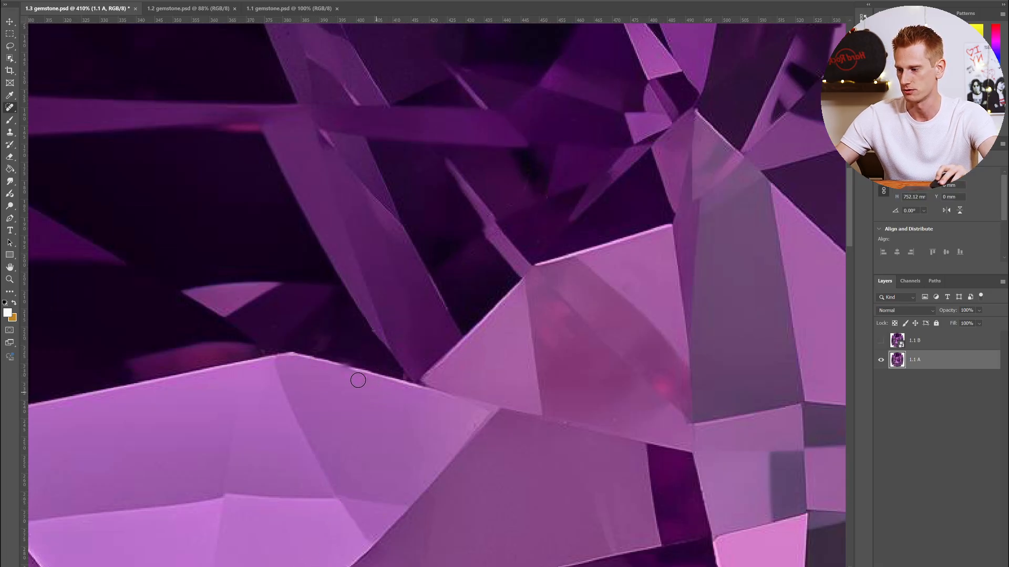
left_click(346, 366)
Inspect the whole retouched stone and compare its right-side facets up close with layer 1.1 B shown and hidden.
scroll(504, 237, "down", 5)
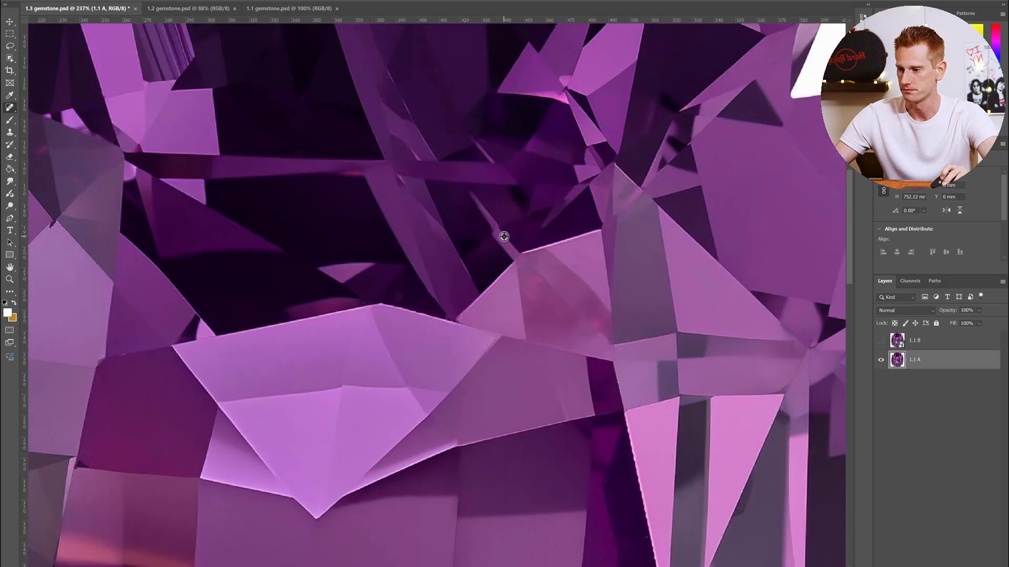
scroll(503, 236, "down", 2)
scroll(526, 242, "down", 4)
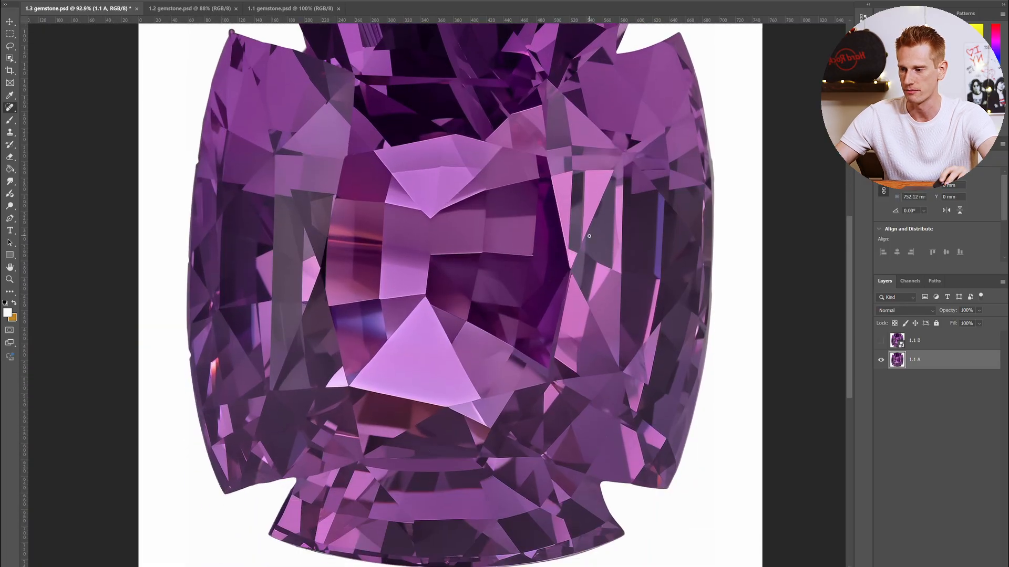
scroll(560, 253, "up", 4)
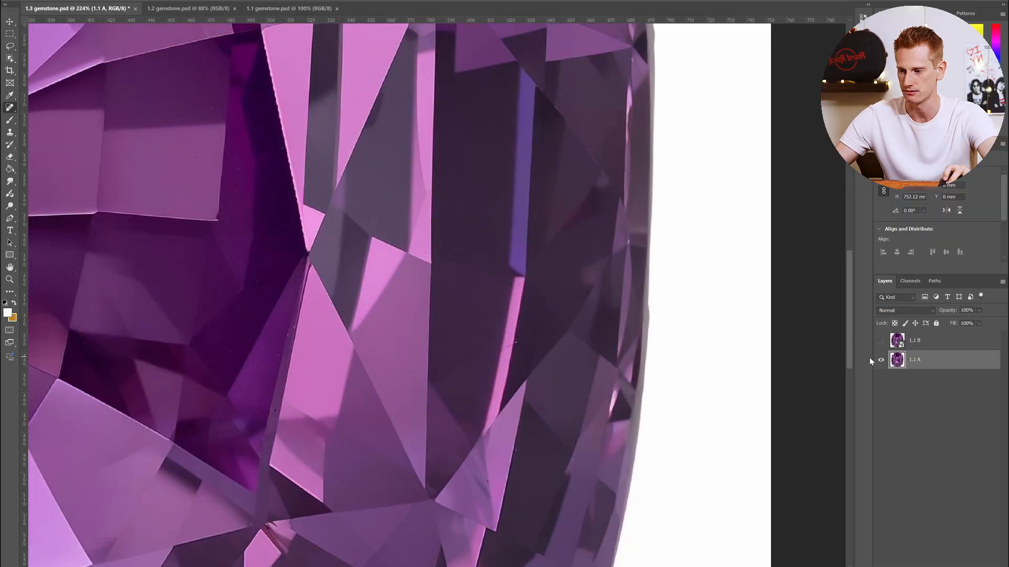
left_click(881, 340)
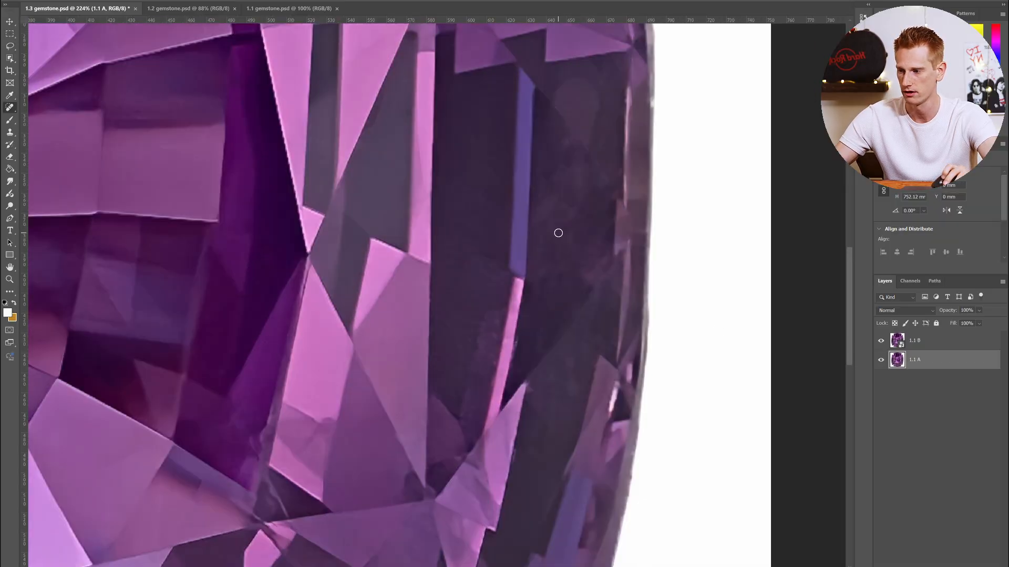
scroll(558, 234, "up", 2)
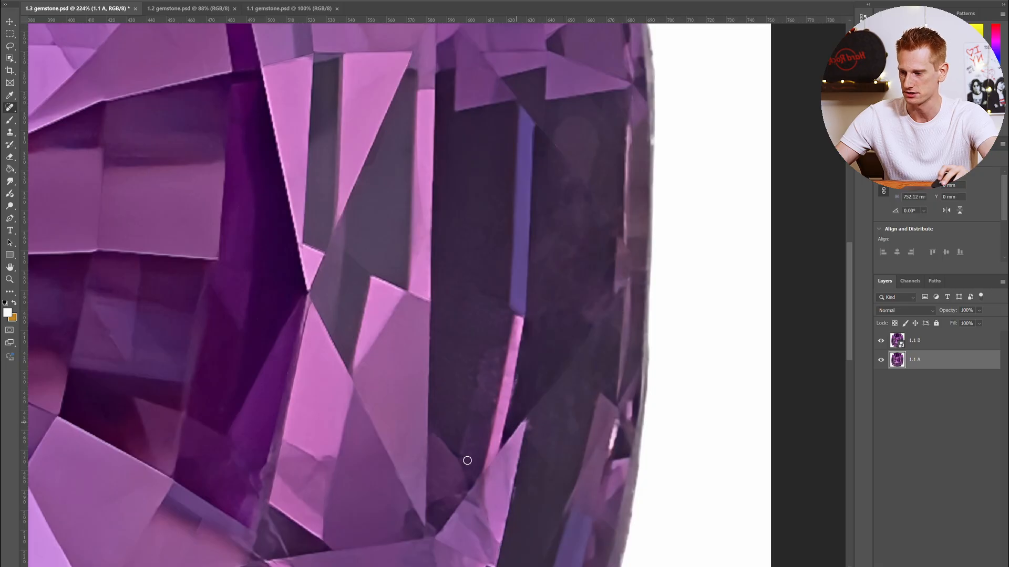
scroll(567, 395, "down", 3)
scroll(567, 395, "down", 5)
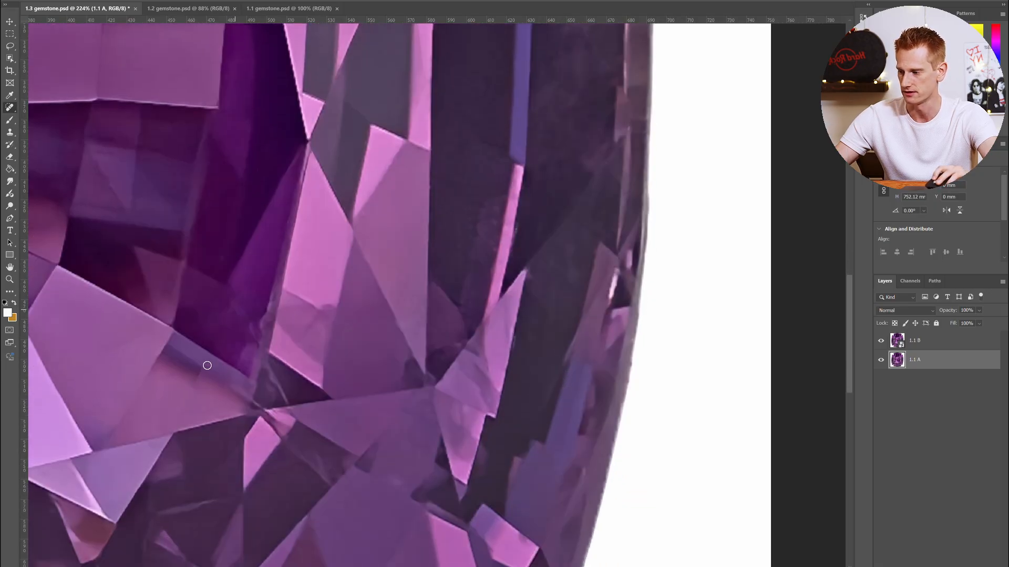
left_click(881, 343)
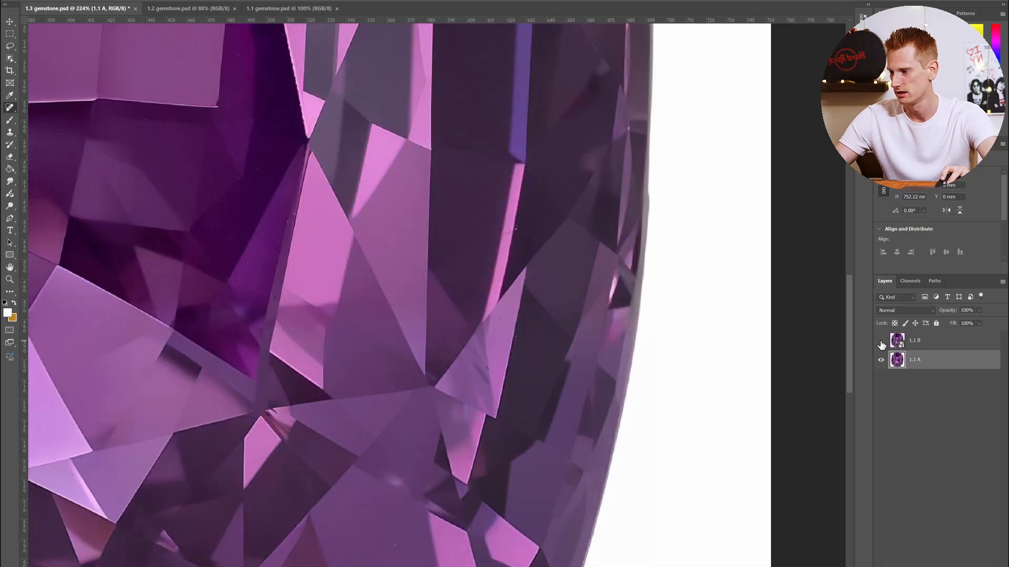
Review the whole stone again and compare the long dark facets with the blue strip on its right side in both layers.
scroll(373, 346, "down", 7)
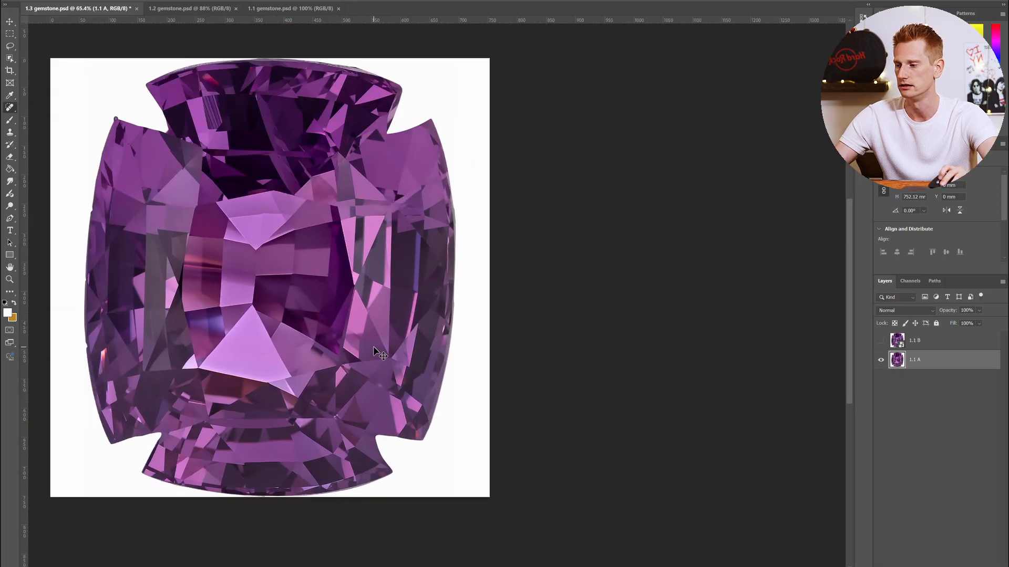
scroll(373, 347, "left", 3)
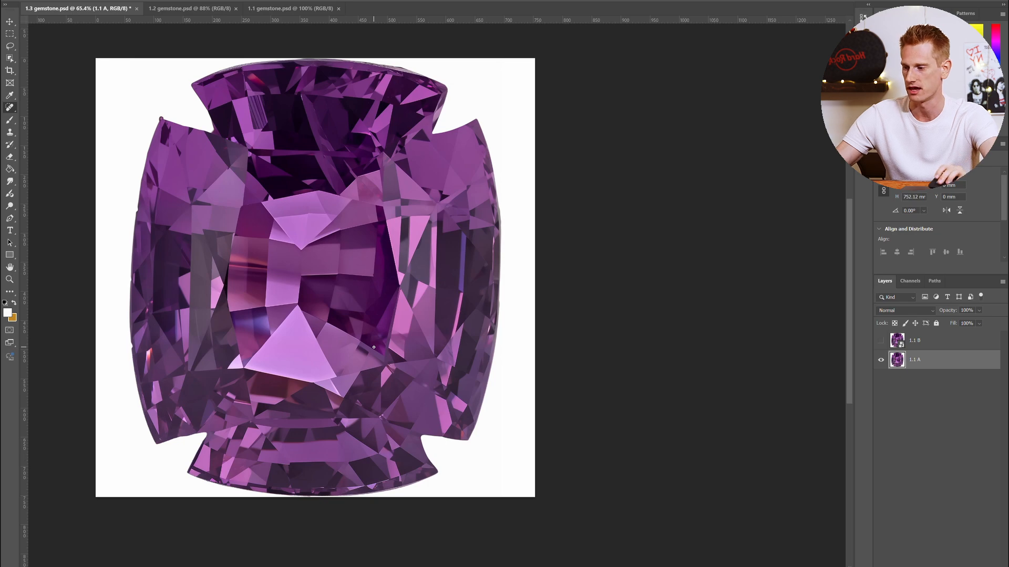
scroll(373, 347, "up", 7)
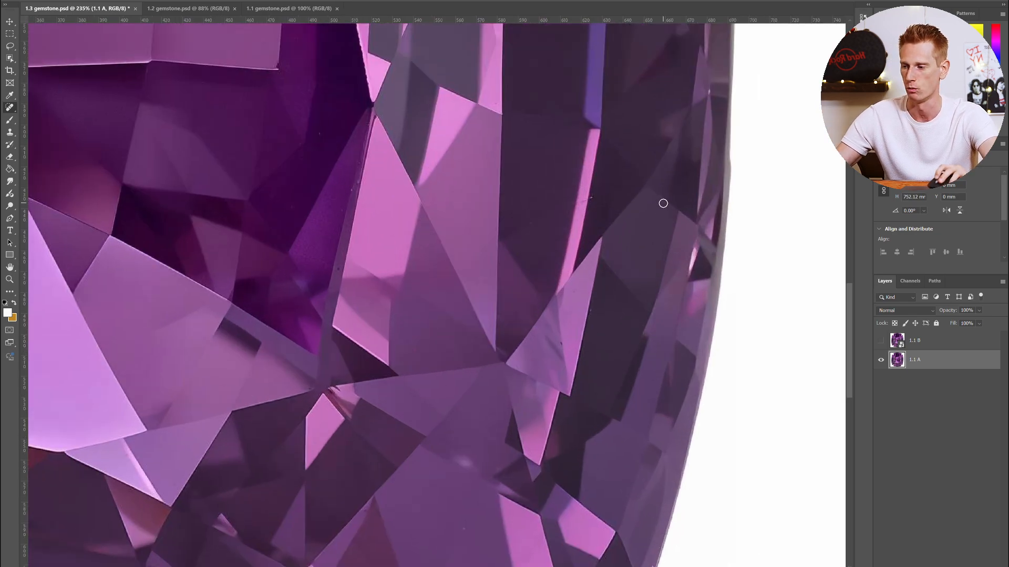
scroll(641, 238, "up", 6)
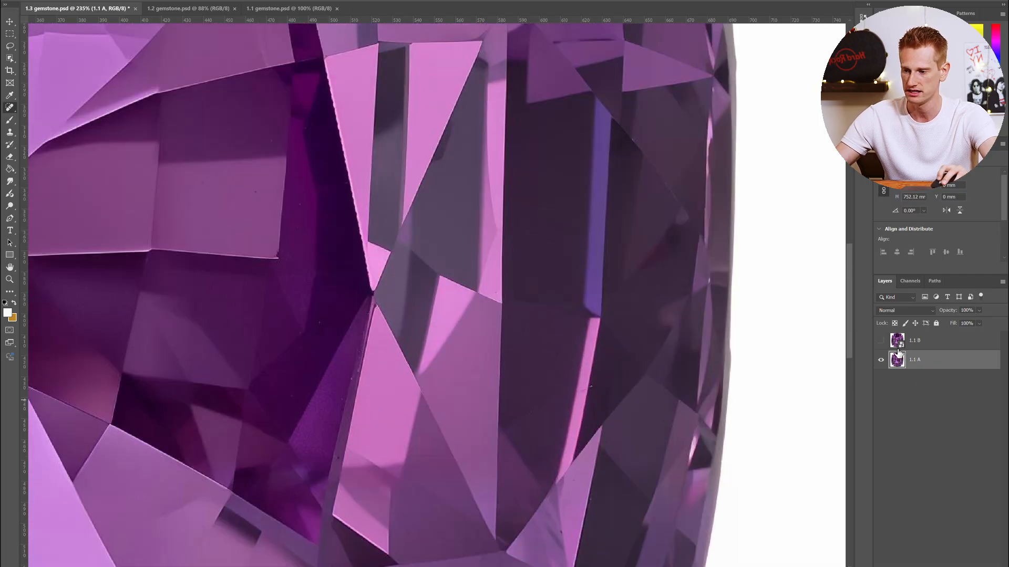
left_click(881, 341)
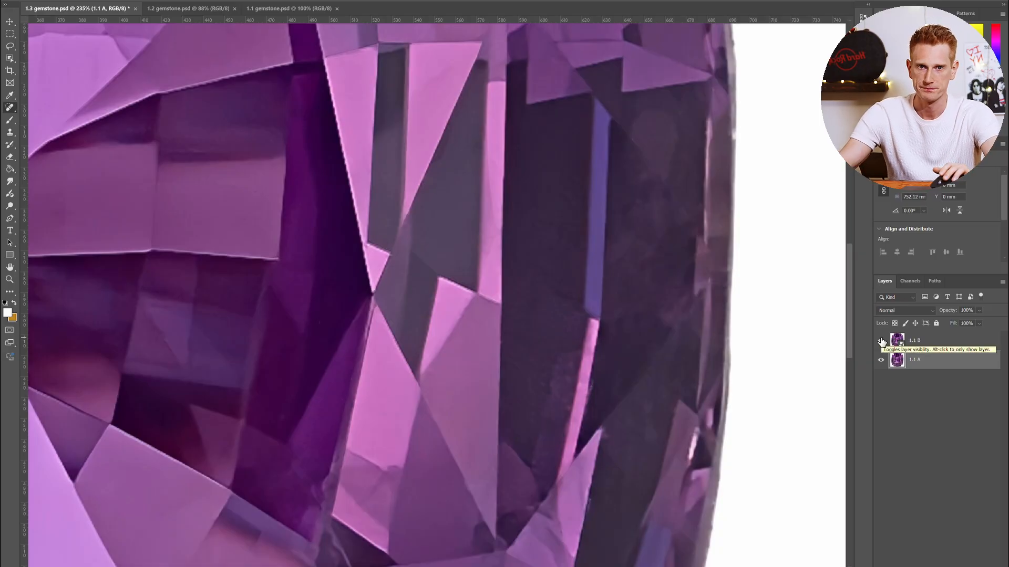
left_click(881, 342)
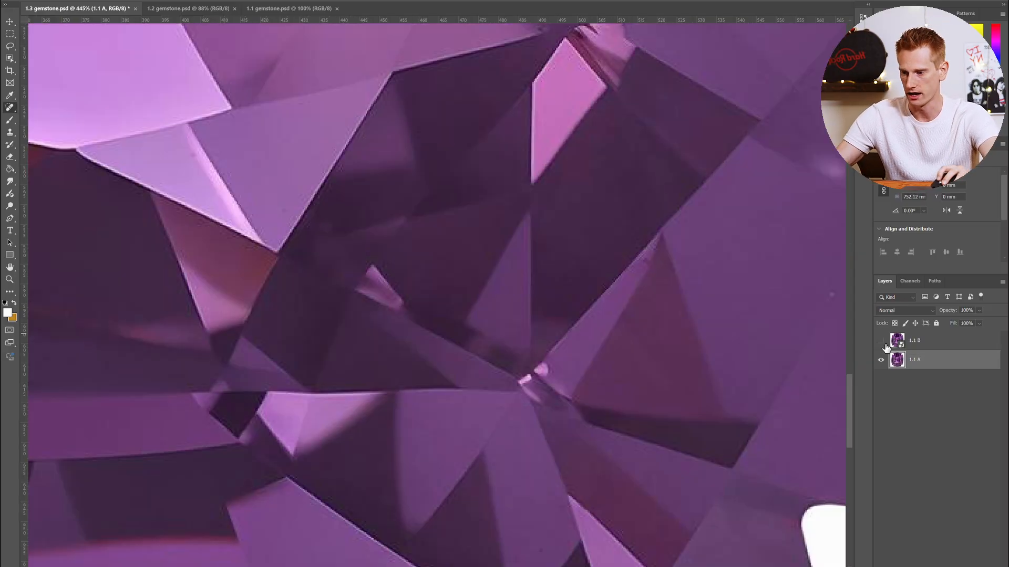
Compare the lower facet junction in both layers and heal away its bright glint on layer 1.1 A.
left_click(881, 342)
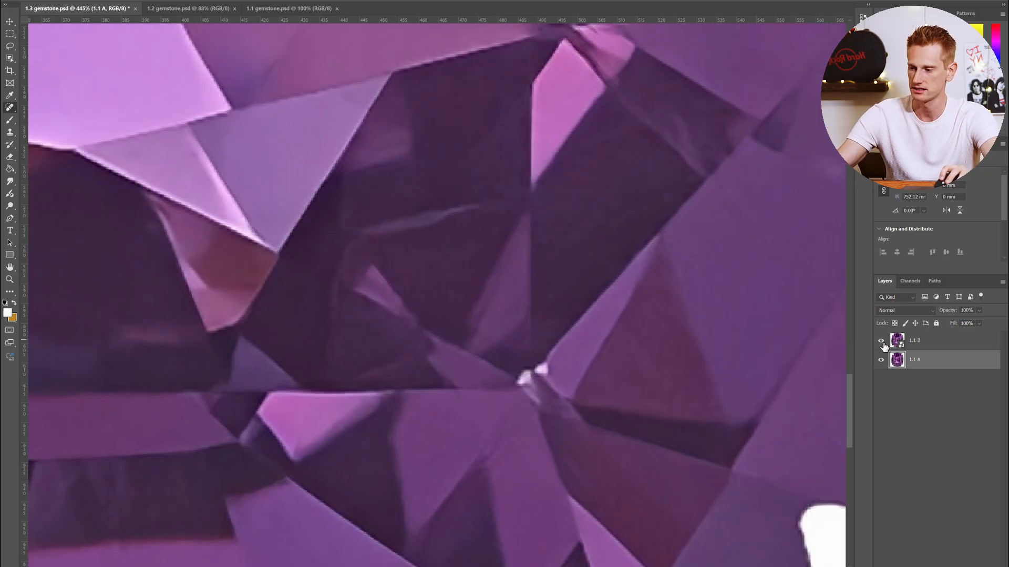
left_click(881, 342)
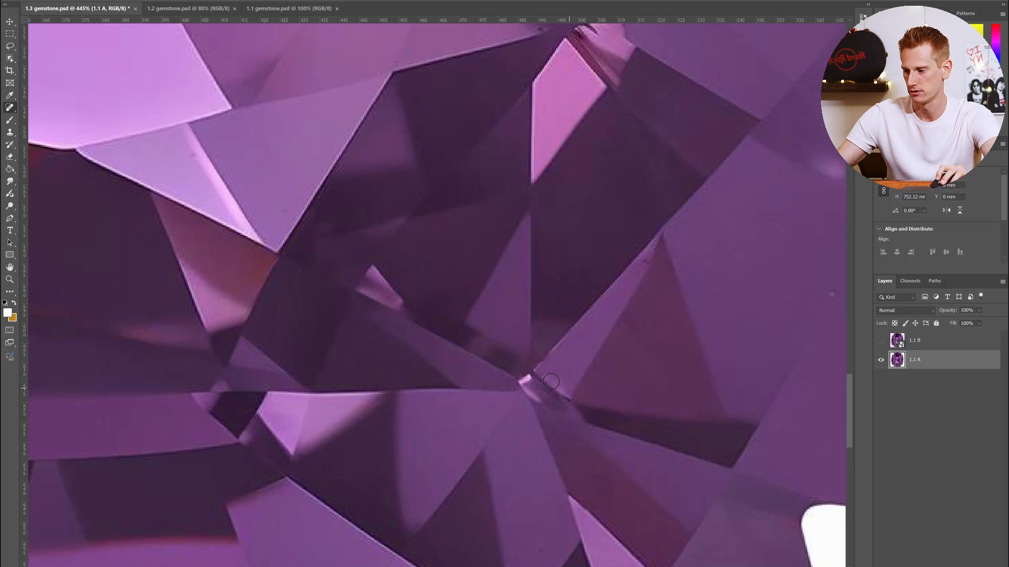
mouse_move(545, 374)
left_mouse_down()
mouse_move(526, 407)
mouse_move(525, 391)
mouse_move(568, 426)
mouse_move(556, 390)
mouse_move(588, 420)
mouse_move(542, 383)
mouse_move(554, 405)
left_mouse_up()
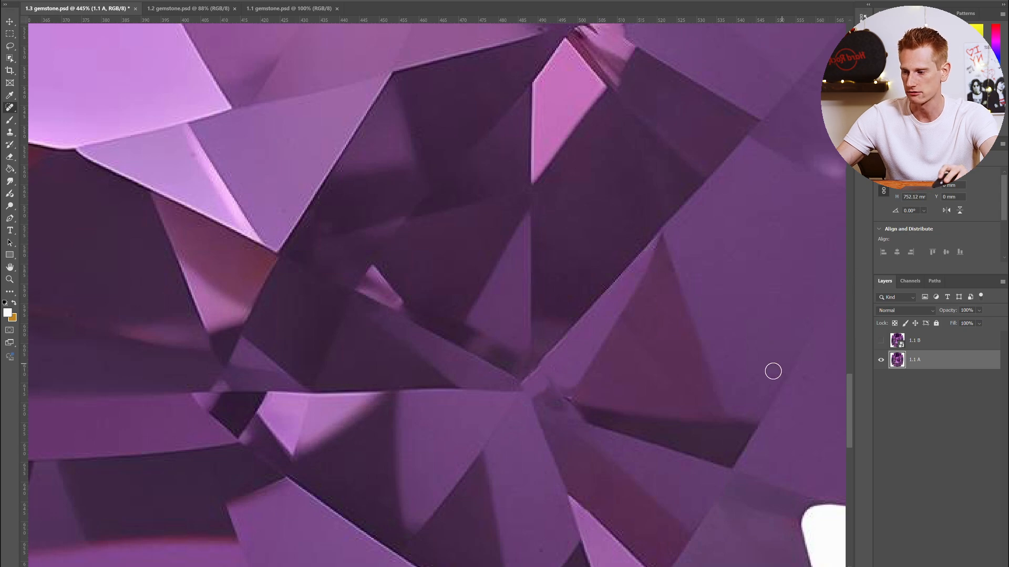
Inspect the lower part and the left-side facets of the stone up close on layer 1.1 A.
scroll(604, 340, "down", 10)
scroll(612, 363, "up", 3)
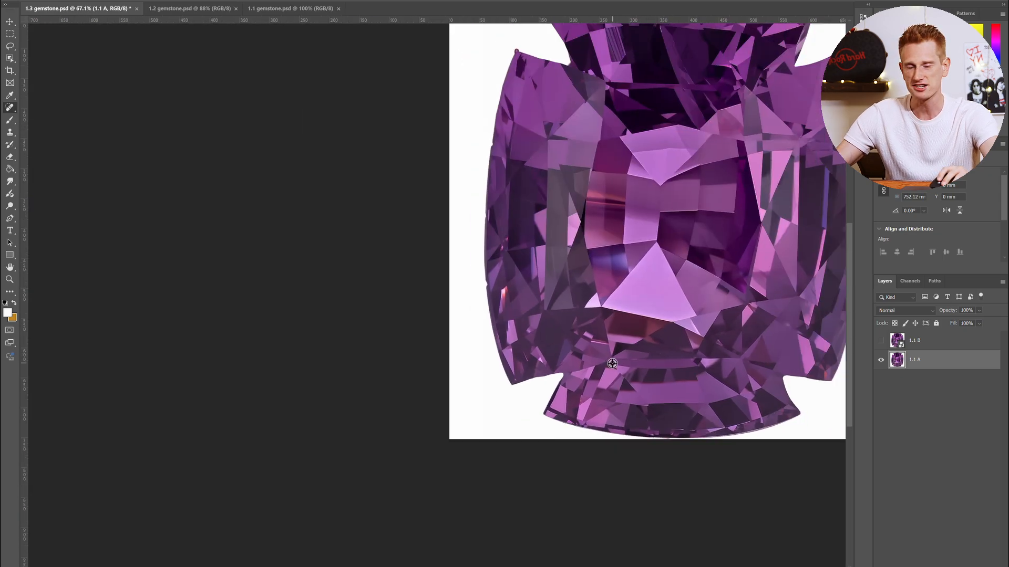
scroll(612, 364, "down", 2)
scroll(611, 361, "up", 4)
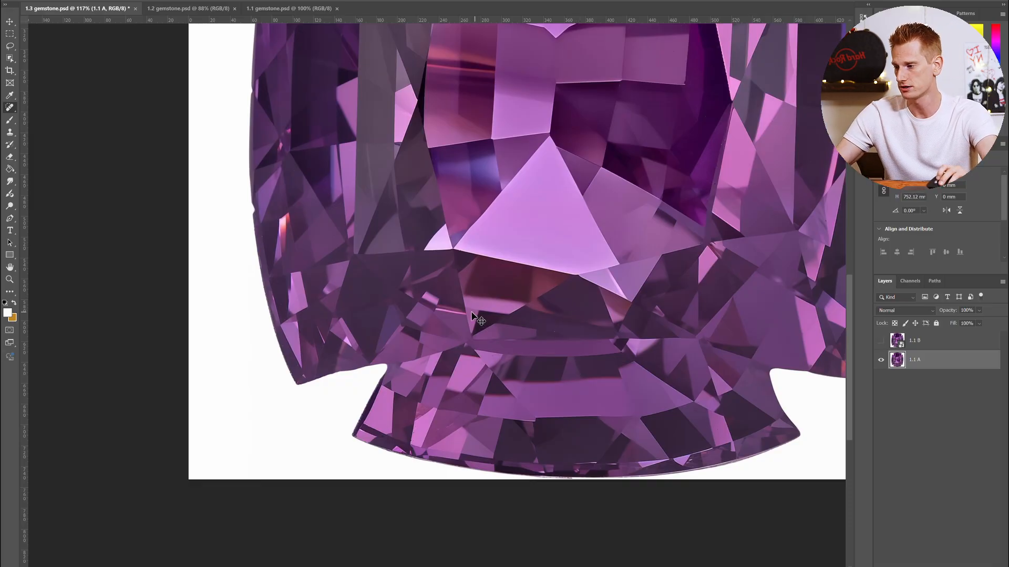
scroll(476, 318, "left", 1)
scroll(475, 318, "up", 1)
scroll(470, 319, "up", 7)
scroll(393, 319, "right", 1)
scroll(386, 320, "left", 1)
scroll(404, 336, "up", 4)
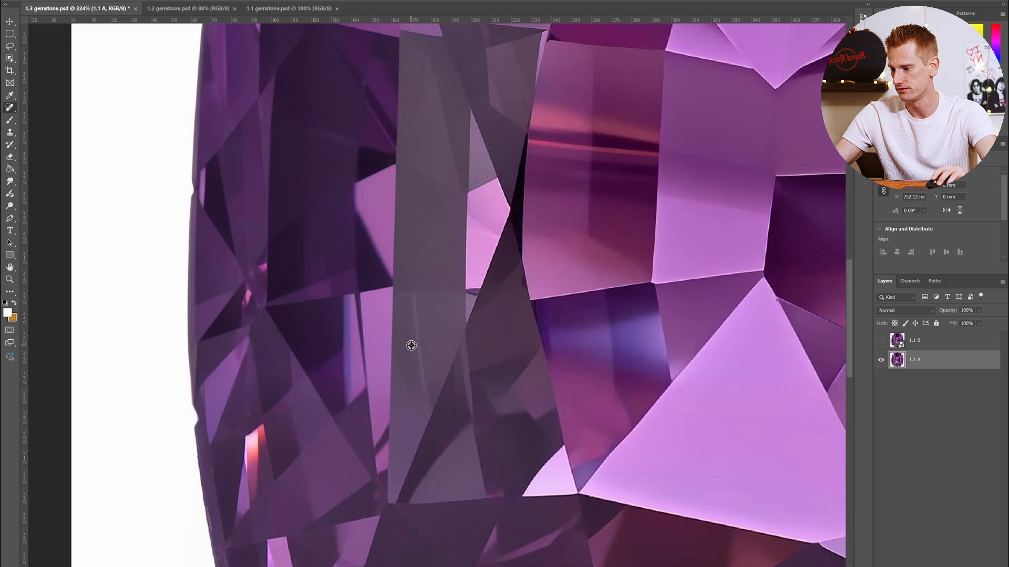
Show layer 1.1 B and examine the same grey and dark left-side facets up close.
left_click(883, 345)
scroll(541, 276, "down", 5)
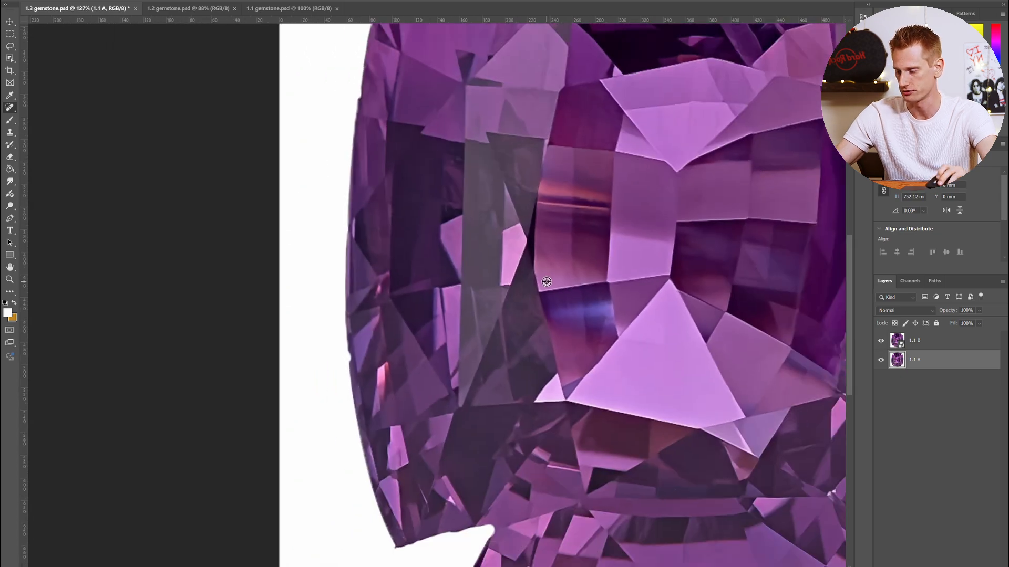
scroll(522, 303, "left", 3)
scroll(588, 260, "up", 5)
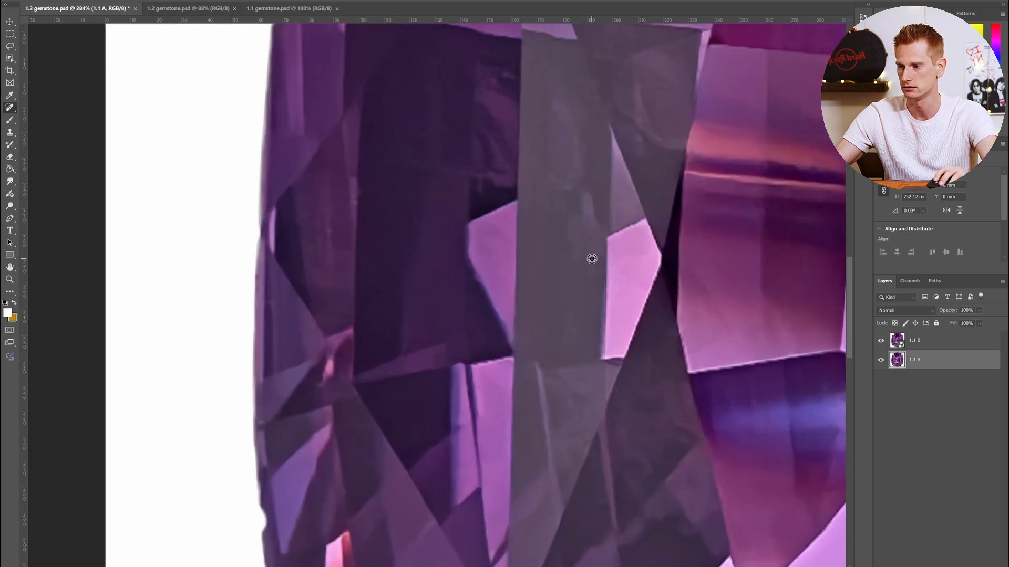
Compare the grey and dark left-side facets in both layers, in a wider view and up close, and leave layer 1.1 B hidden.
scroll(588, 260, "down", 1)
scroll(583, 260, "right", 2)
scroll(579, 260, "right", 1)
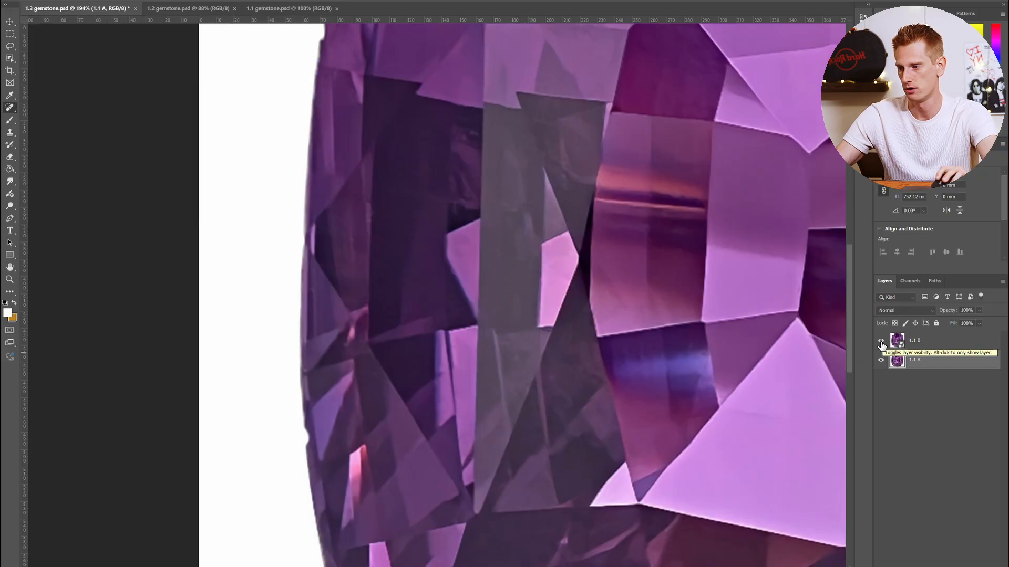
left_click(881, 343)
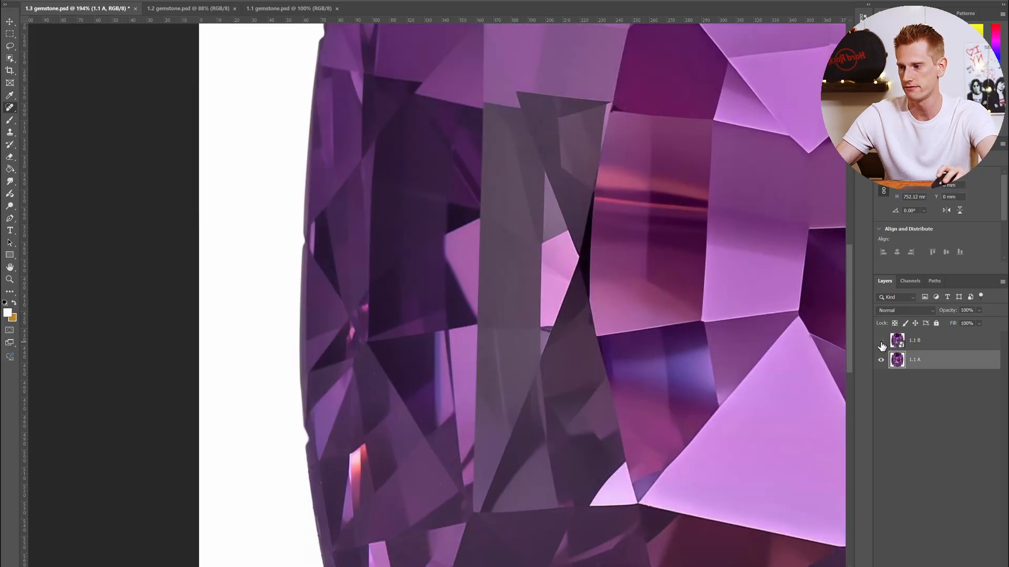
left_click(881, 343)
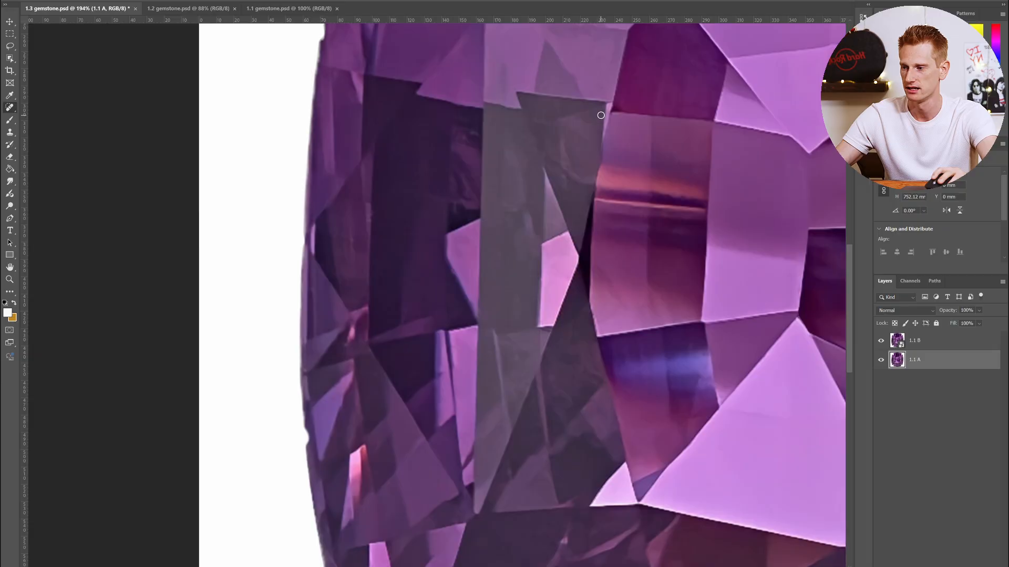
scroll(600, 115, "up", 5)
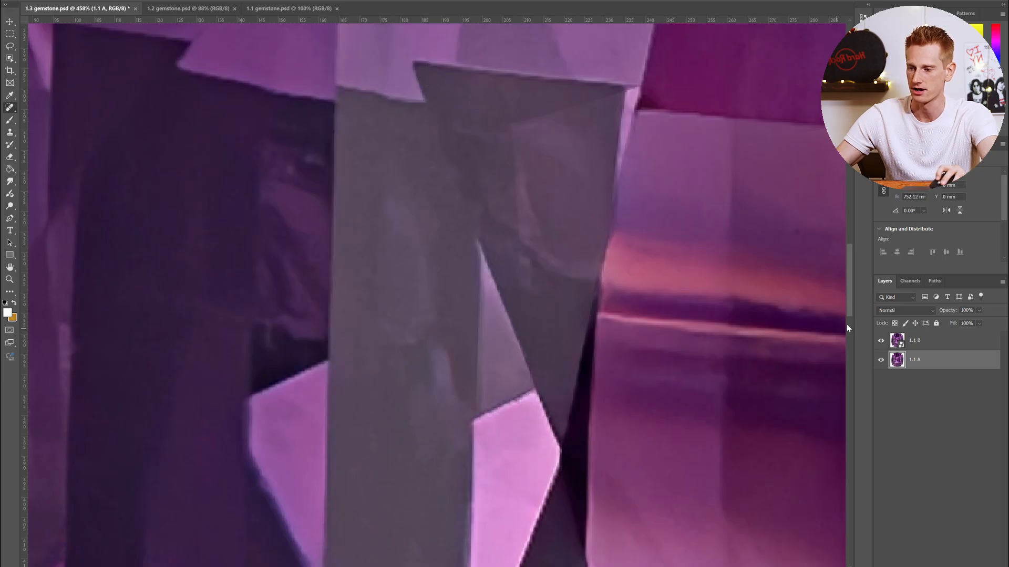
left_click(883, 341)
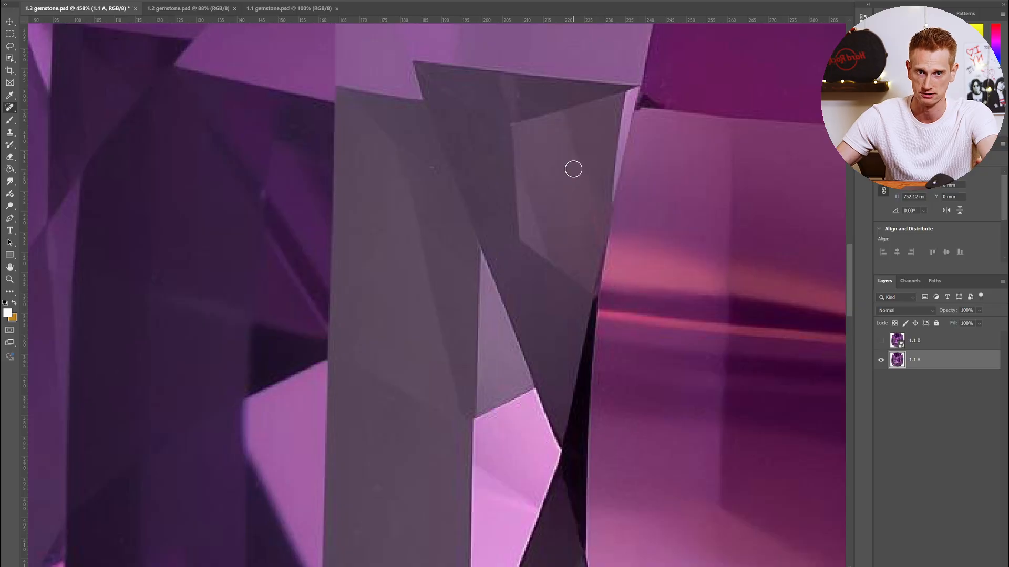
Review the whole stone on layer 1.1 A with layer 1.1 B hidden.
scroll(547, 215, "down", 10)
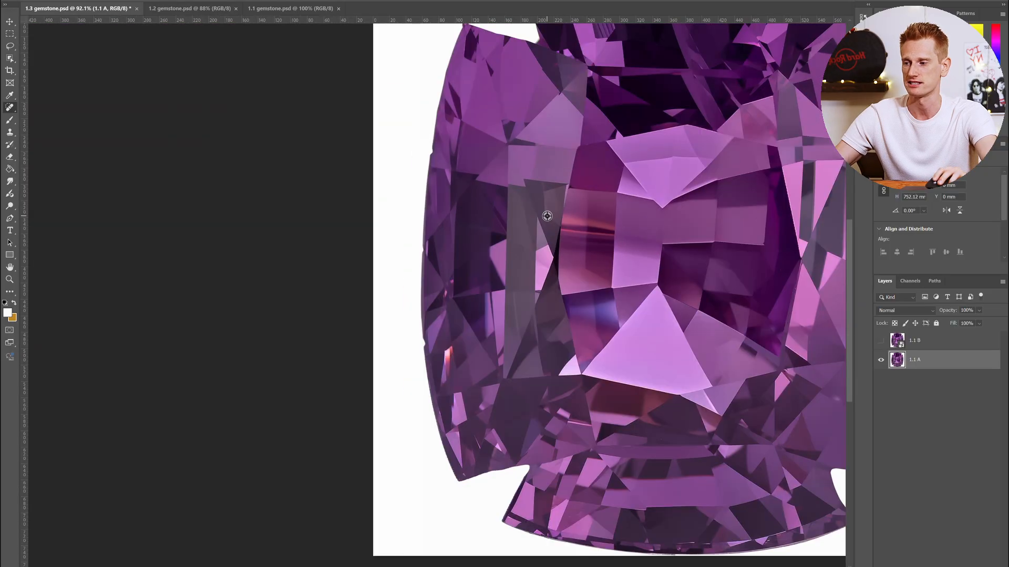
scroll(547, 216, "right", 2)
scroll(546, 244, "up", 2)
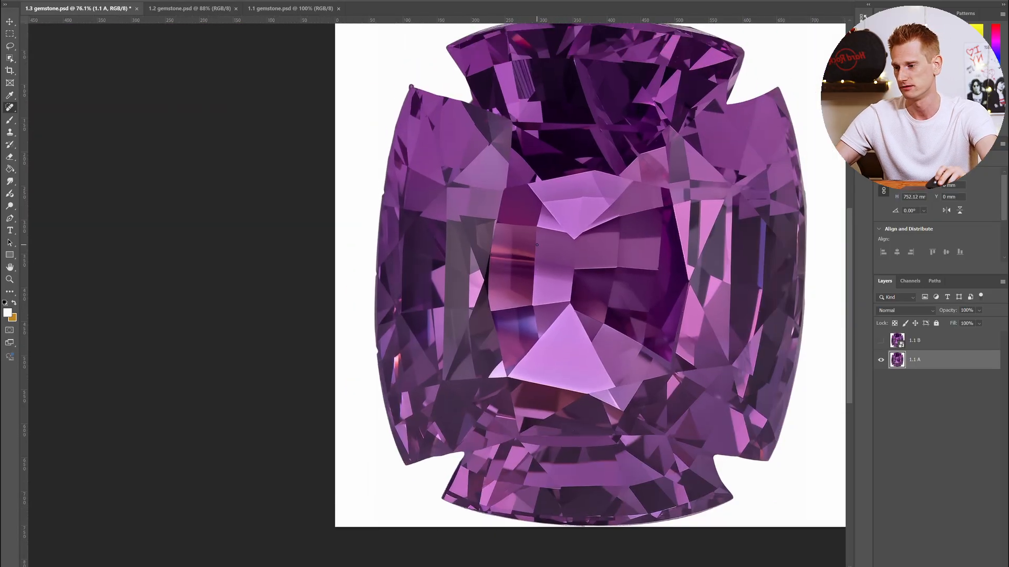
scroll(537, 245, "right", 1)
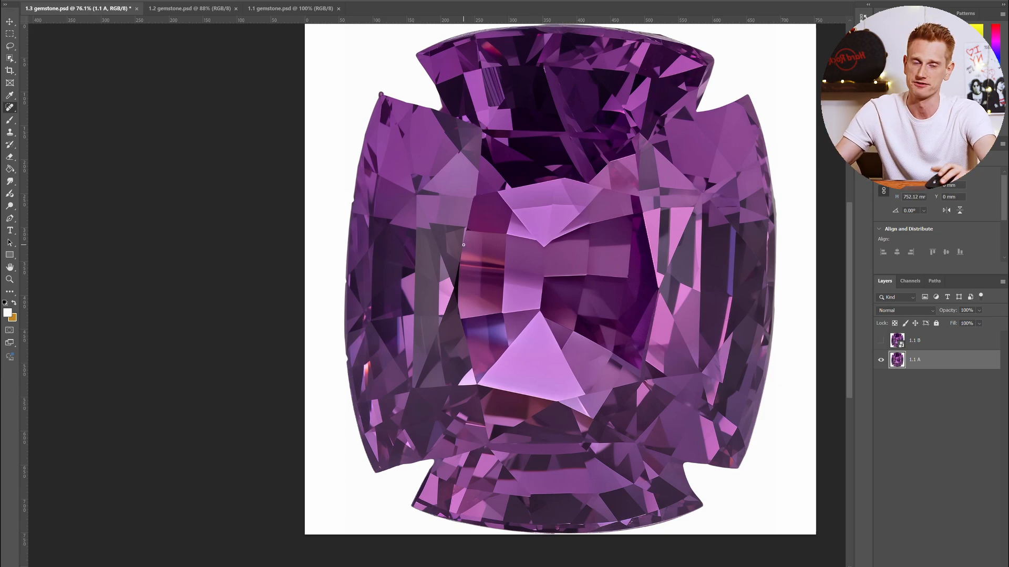
scroll(473, 252, "down", 1)
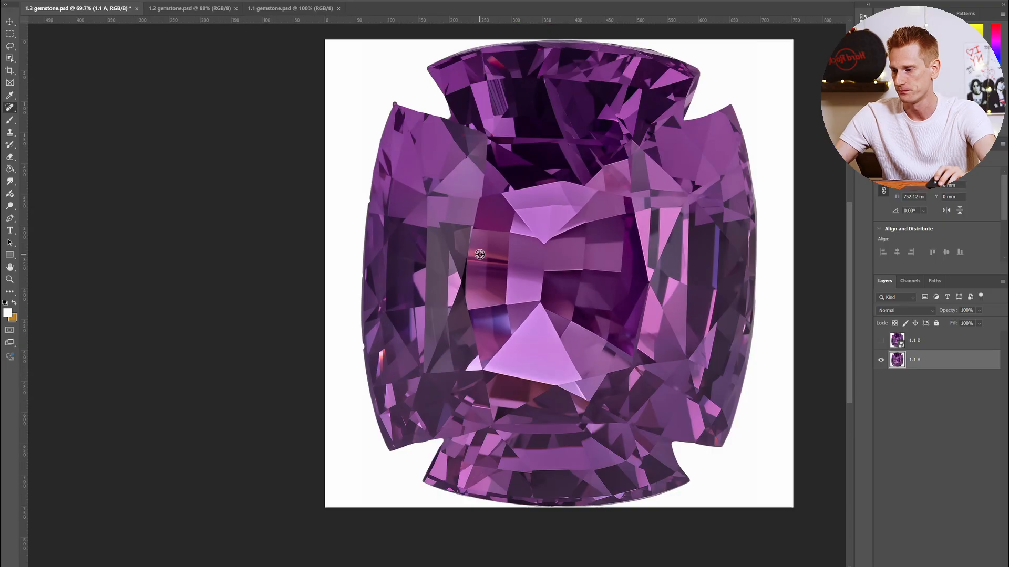
scroll(481, 247, "right", 3)
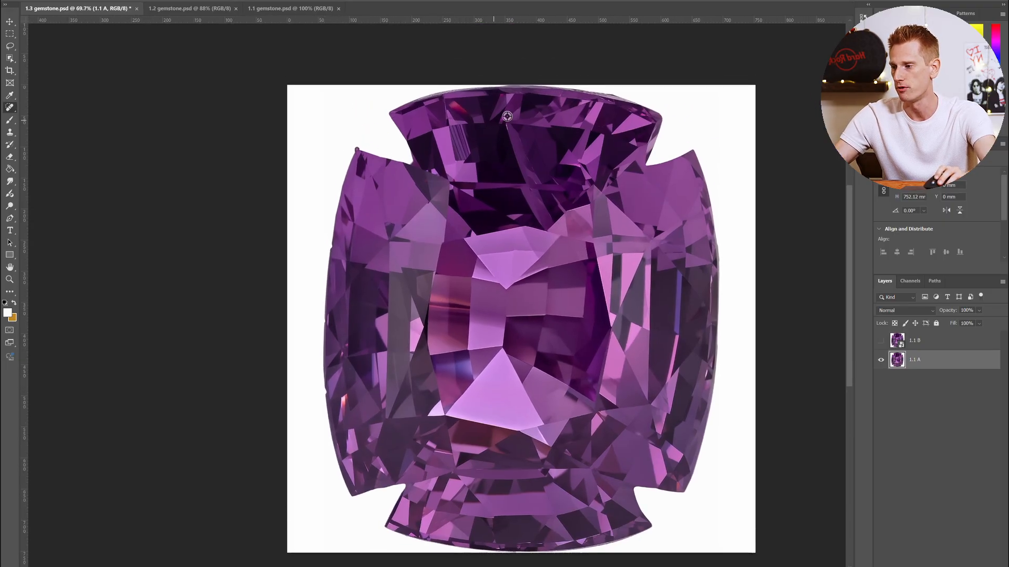
Compare the dark upper section of the stone, including the striped facet and the diagonal band, in both layers.
scroll(508, 115, "up", 2)
scroll(551, 160, "up", 1)
scroll(550, 160, "up", 2)
scroll(540, 169, "right", 5)
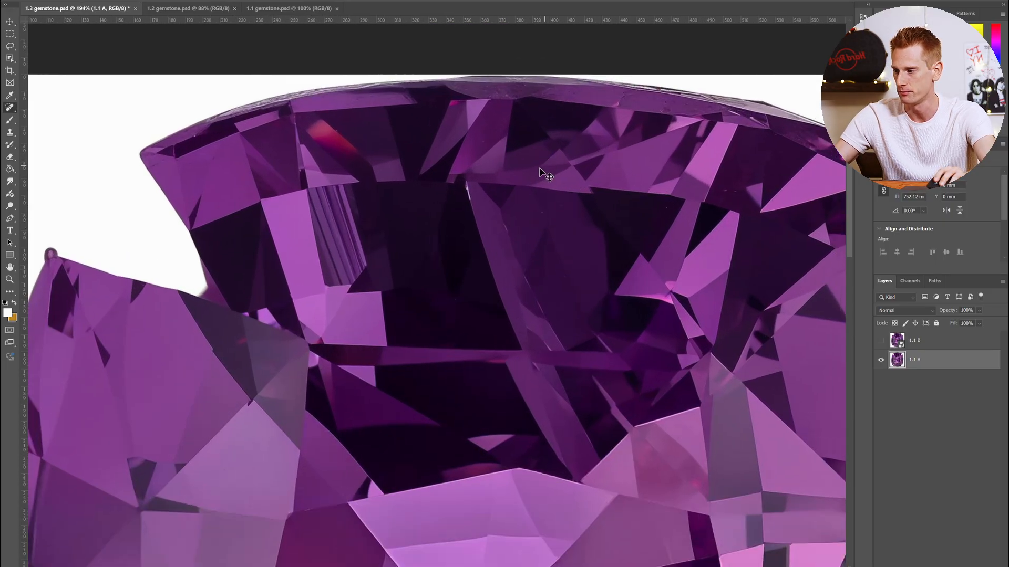
scroll(518, 175, "right", 1)
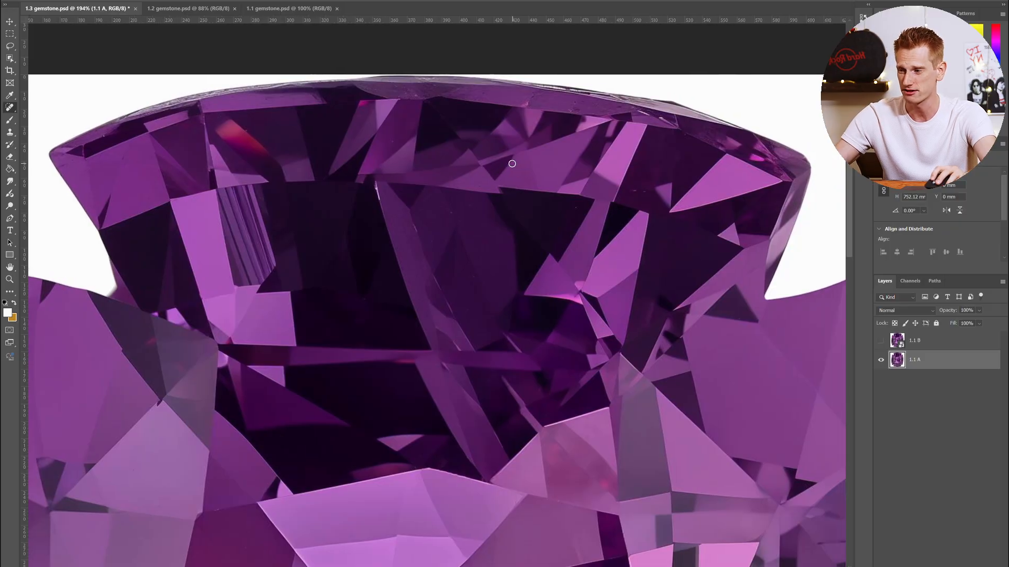
left_click(881, 341)
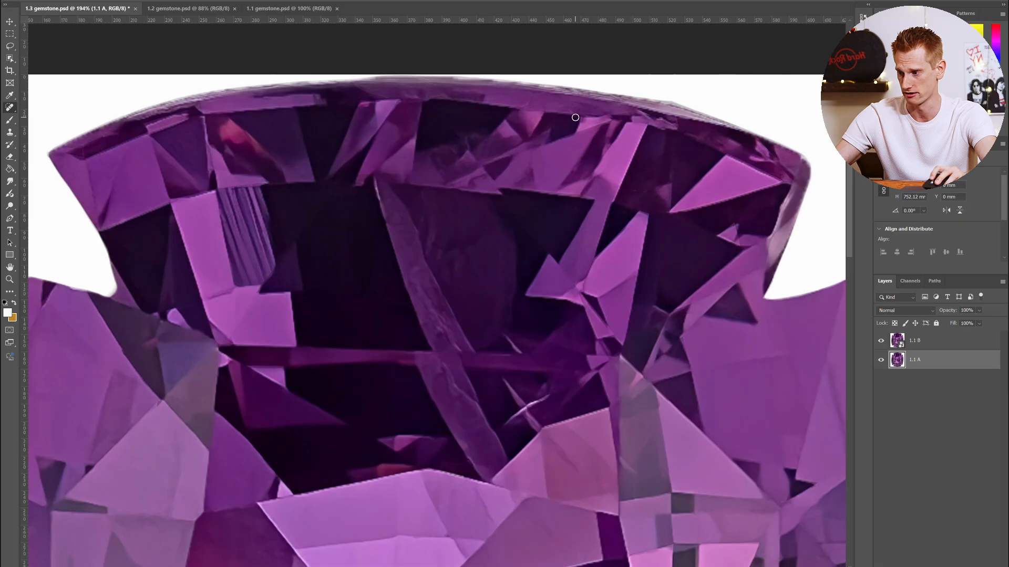
left_click(881, 342)
left_click(882, 343)
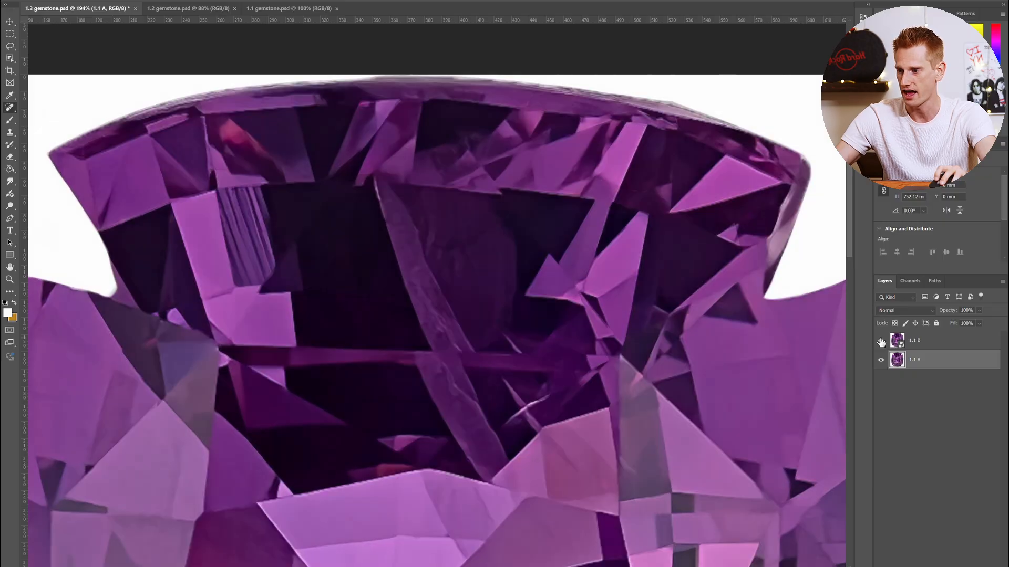
left_click(881, 342)
left_click(881, 342)
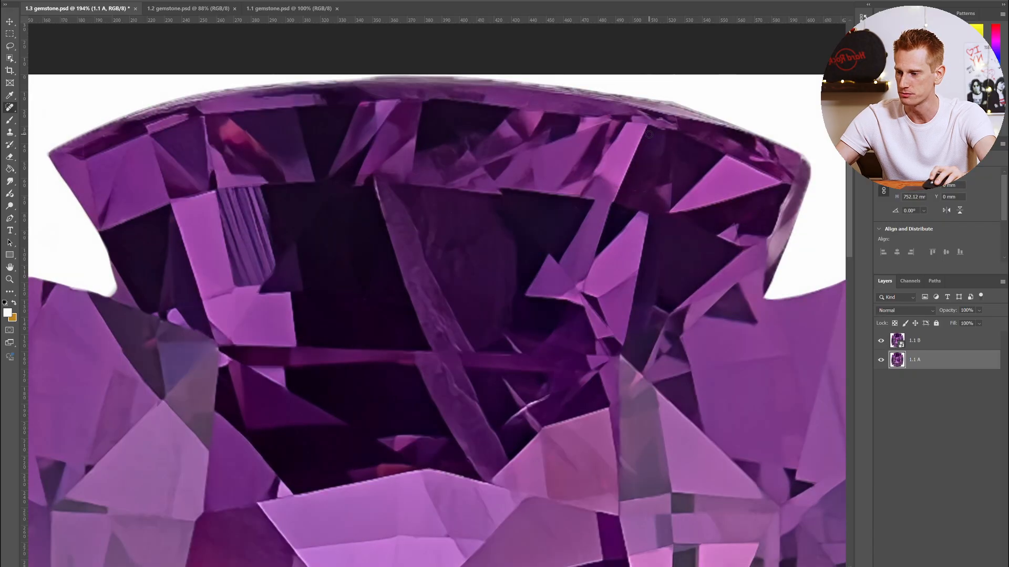
Compare the curved upper rim of the stone and the facets beneath it in both layers, ending with layer 1.1 B hidden.
scroll(650, 134, "up", 1)
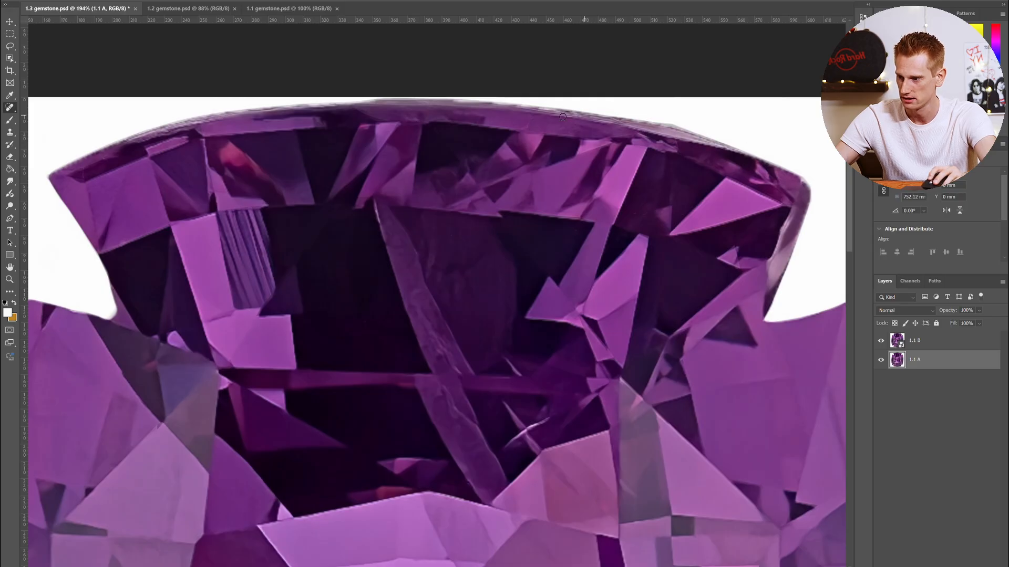
left_click(882, 342)
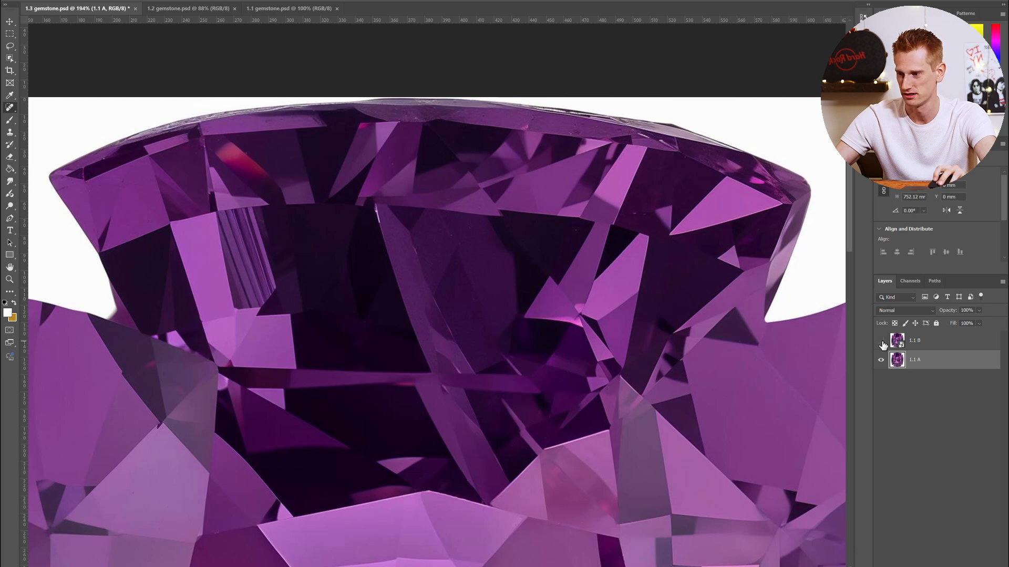
left_click(881, 341)
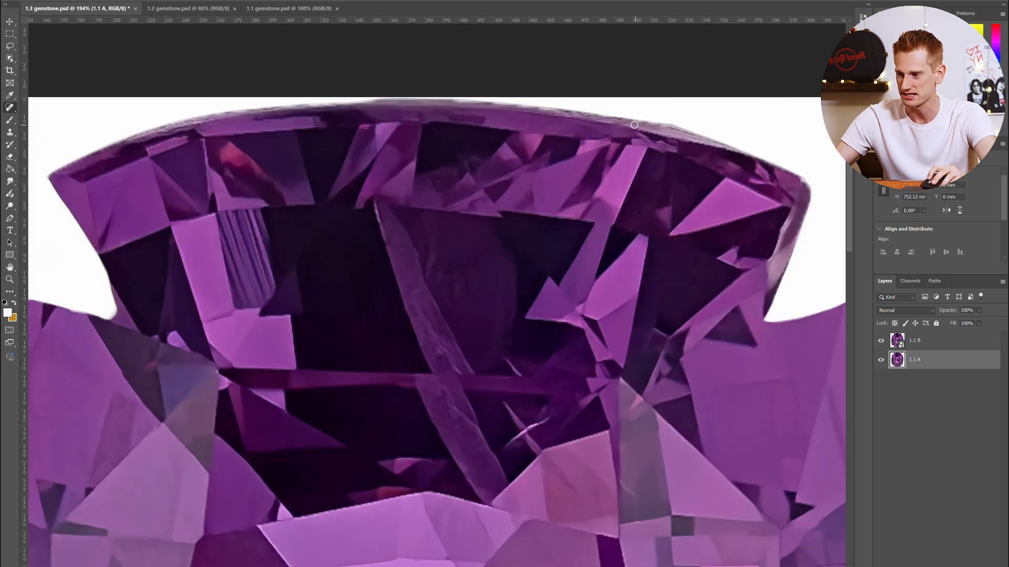
left_click(881, 340)
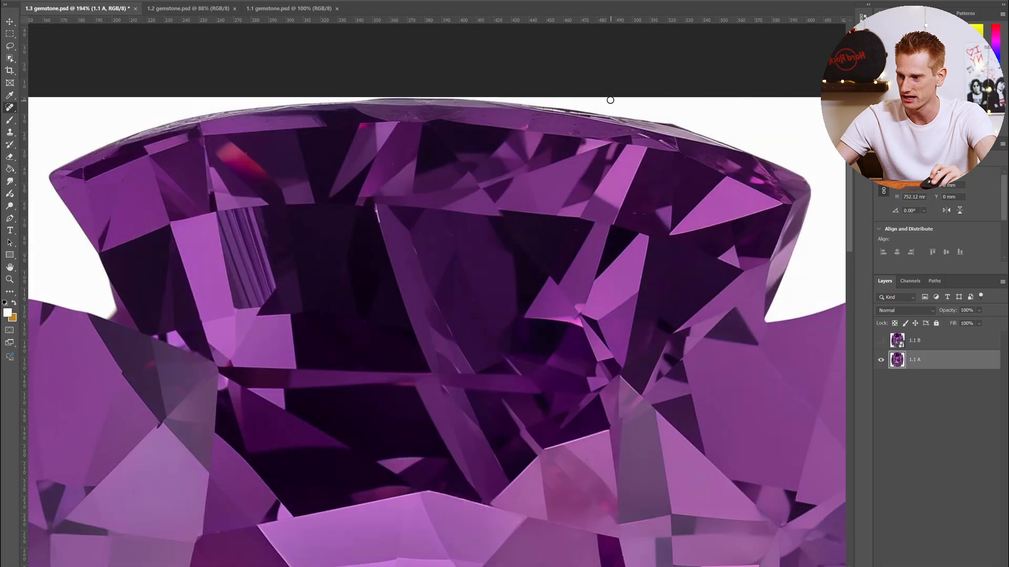
scroll(624, 118, "up", 3)
scroll(646, 129, "down", 4)
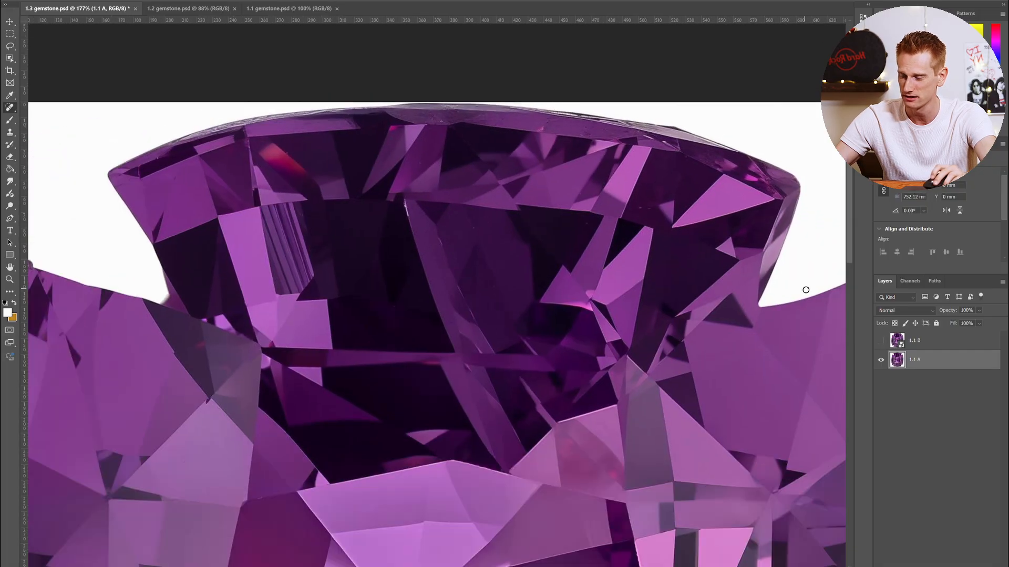
left_click(881, 341)
left_click(881, 341)
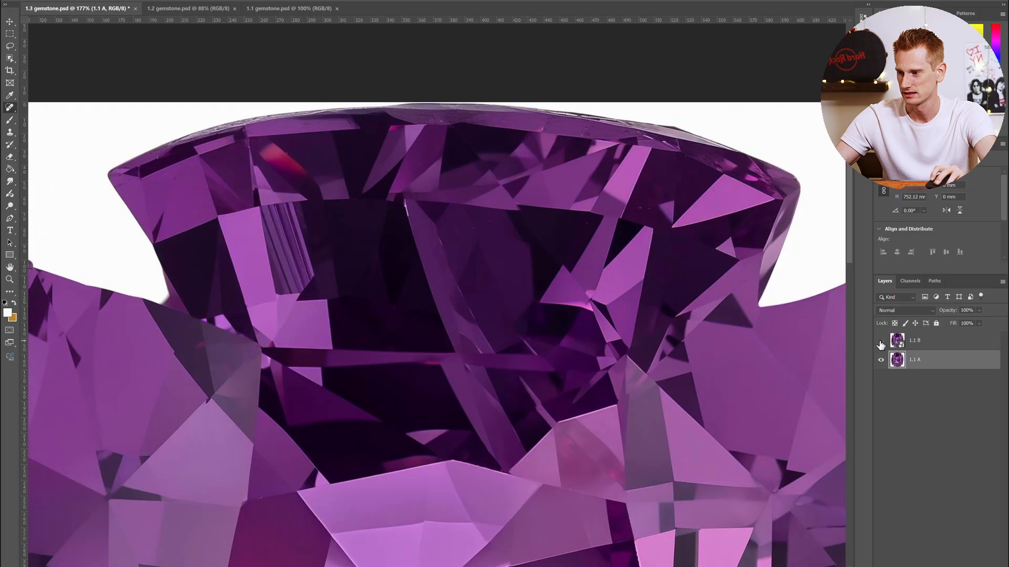
left_click(881, 341)
left_click(881, 342)
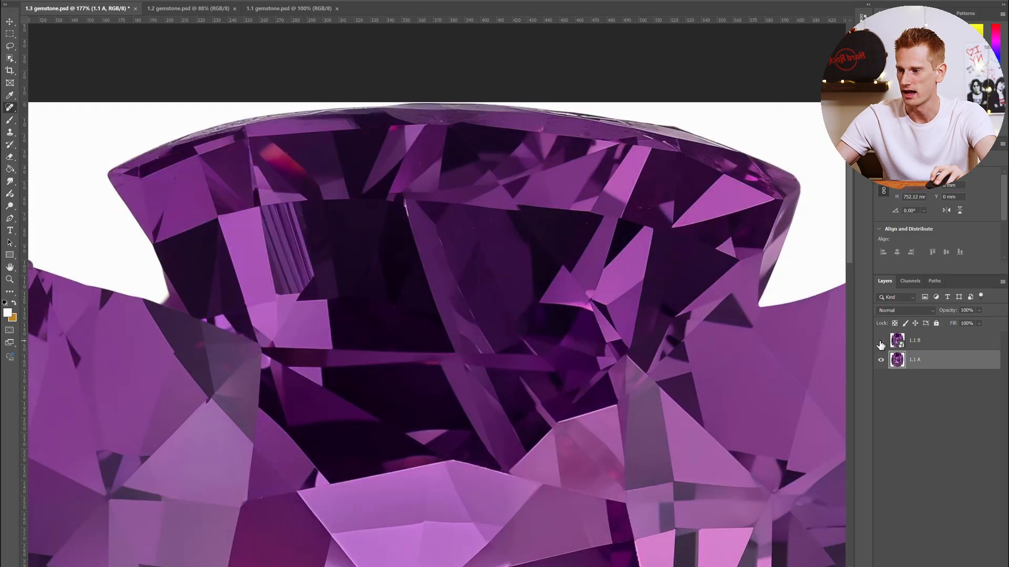
Compare the stone's upper-left corner tip and surrounding facets in layers 1.1 A and 1.1 B.
scroll(612, 240, "down", 5)
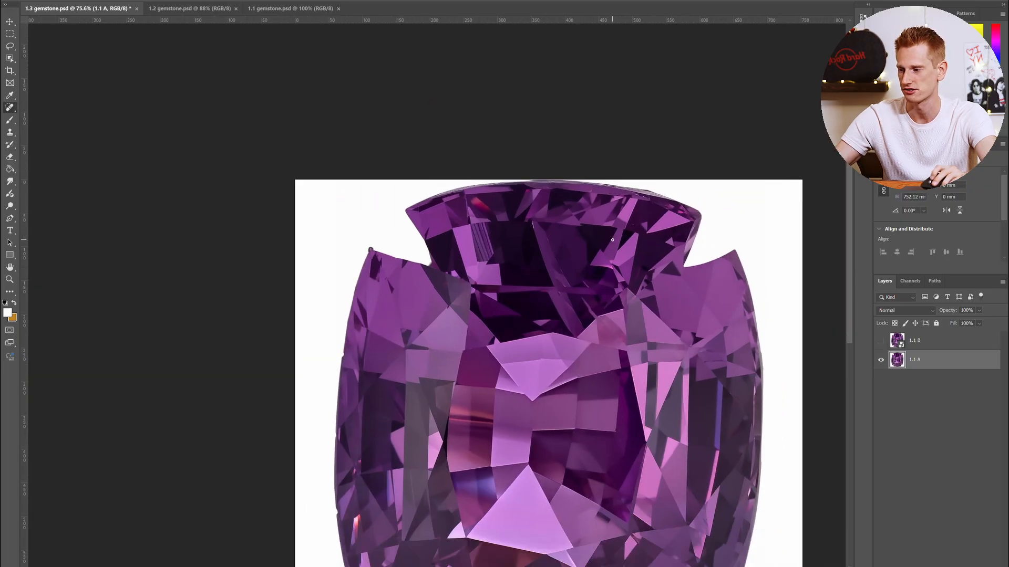
scroll(612, 241, "down", 2)
scroll(370, 181, "up", 4)
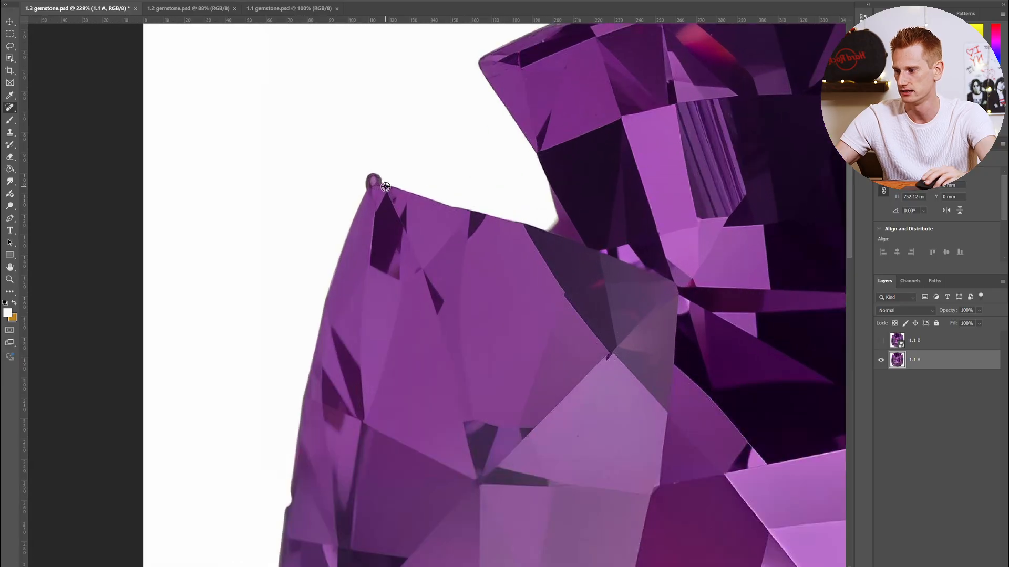
left_click(881, 341)
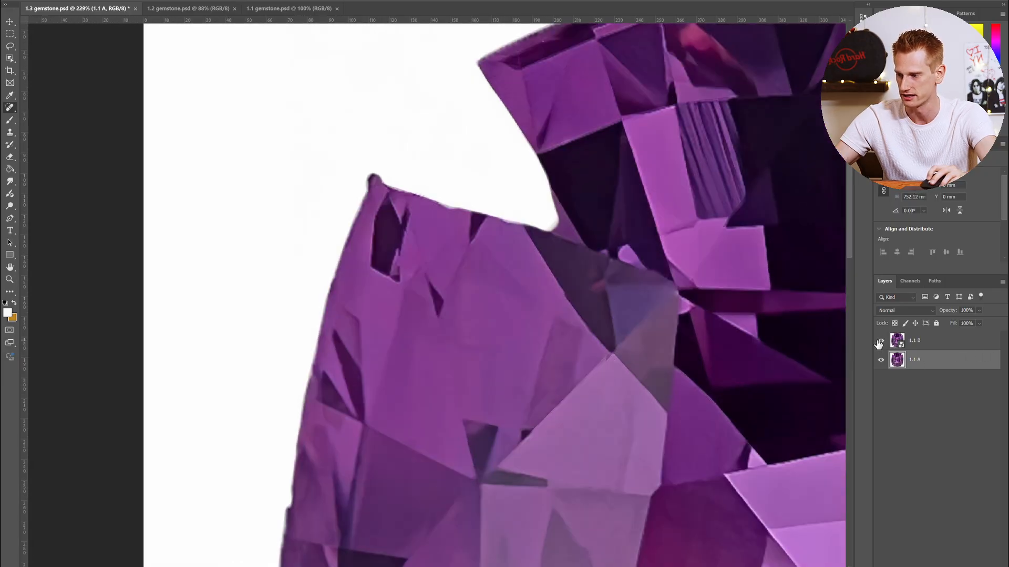
left_click(879, 342)
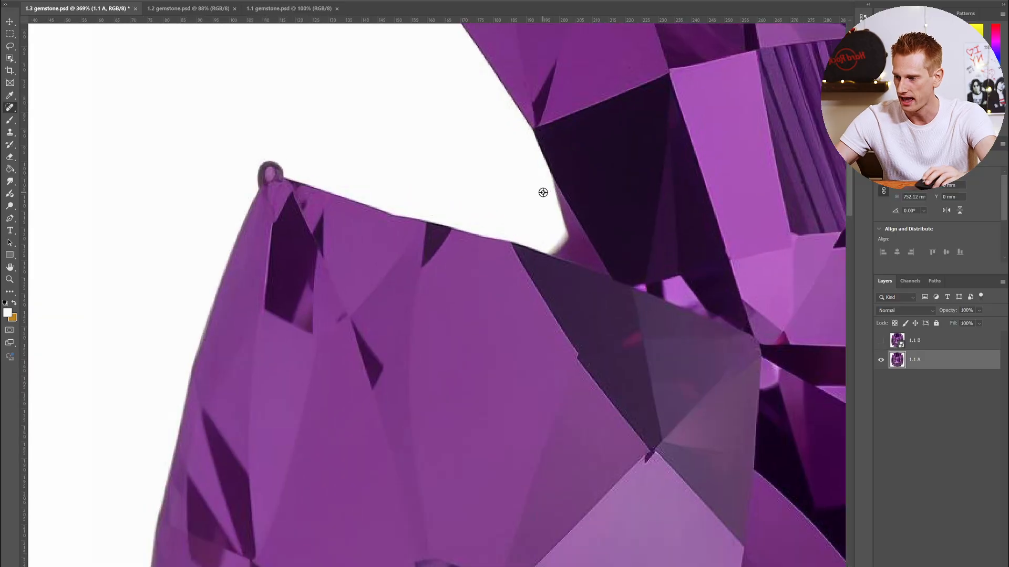
Examine the notch beside the upper-left corner more closely in both layers and on layer 1.1 A alone.
scroll(541, 188, "up", 2)
left_click(881, 341)
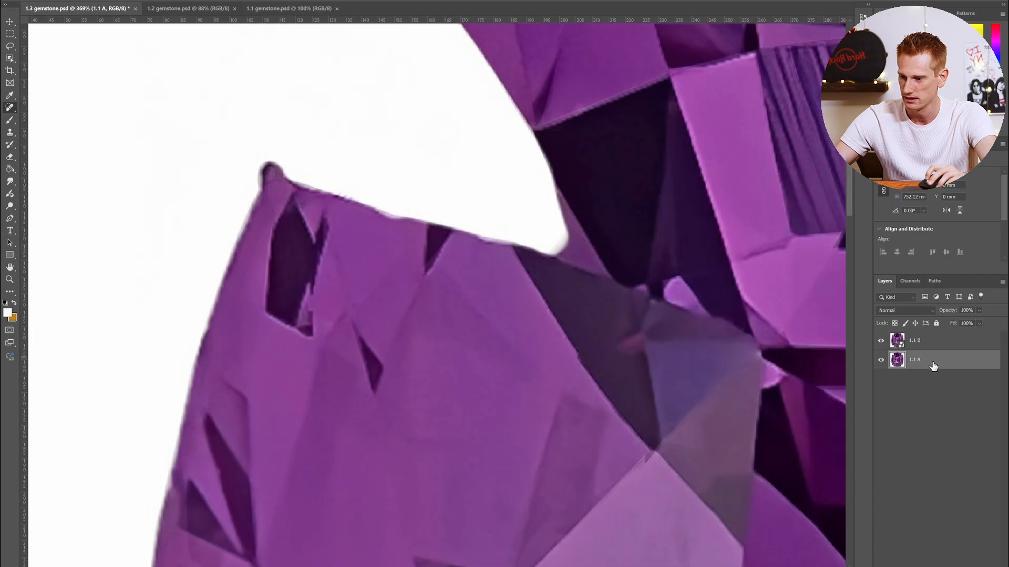
left_click(882, 341)
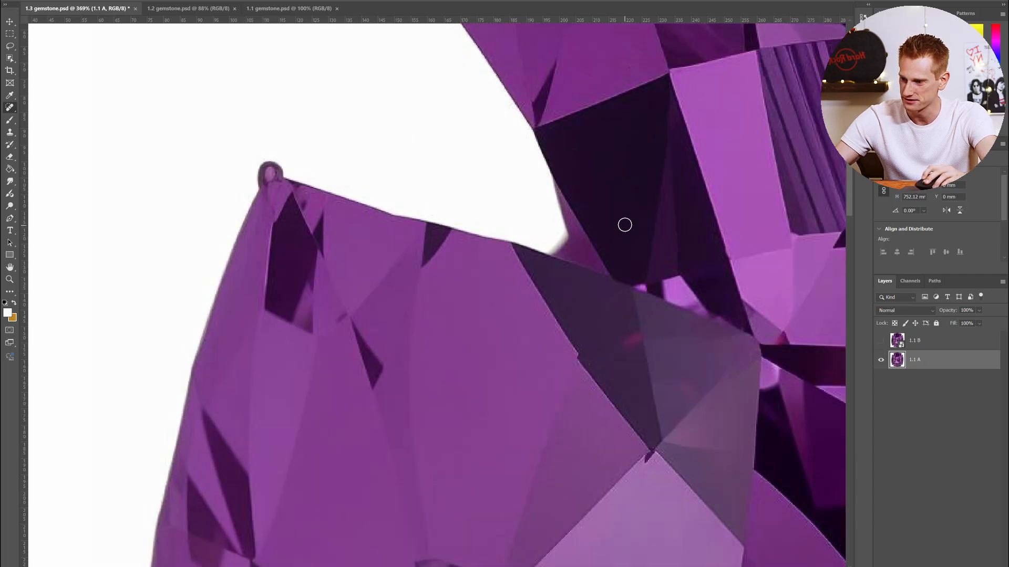
scroll(609, 226, "down", 1)
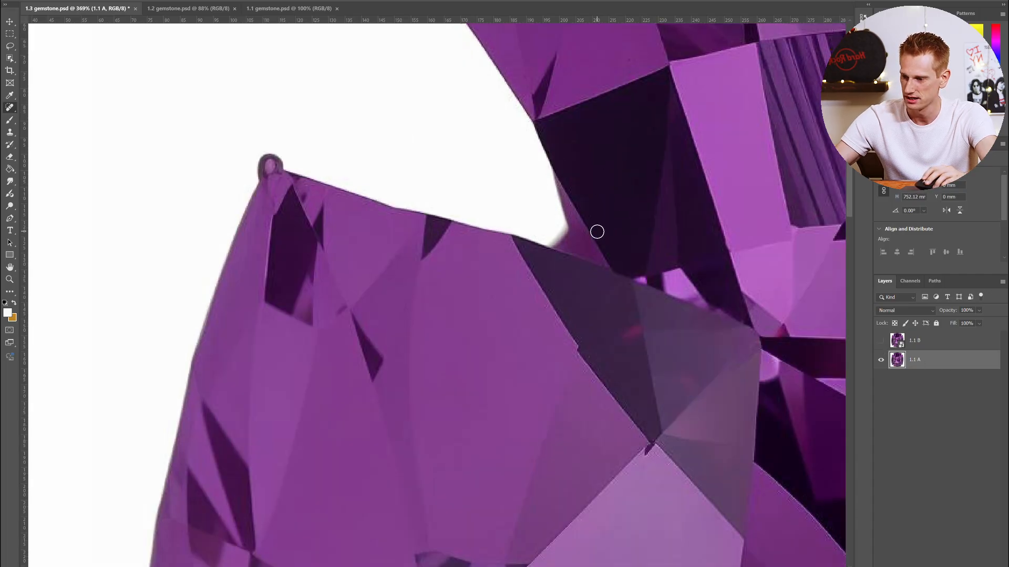
left_click(557, 234)
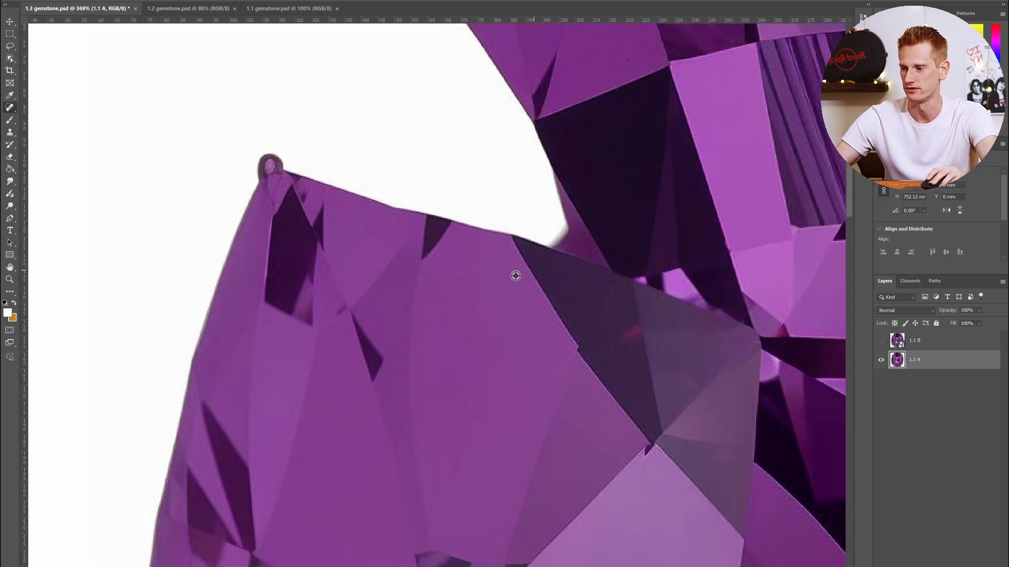
Review the whole purple stone on layer 1.1 A and switch to the 1.2 gemstone.psd document.
scroll(503, 286, "down", 3)
scroll(503, 286, "down", 5)
scroll(556, 308, "up", 2)
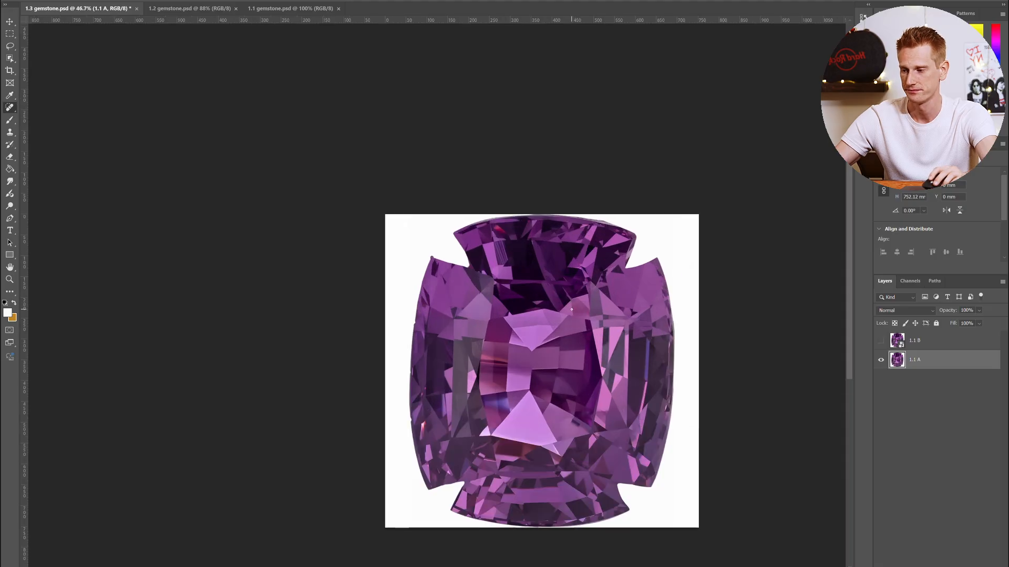
scroll(557, 309, "up", 2)
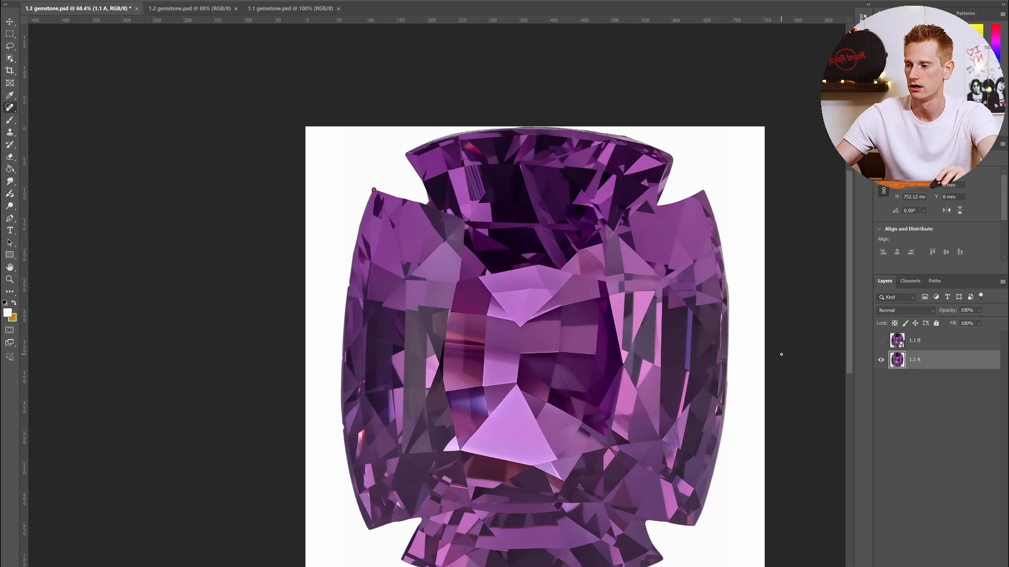
scroll(781, 355, "down", 1)
scroll(644, 292, "right", 2)
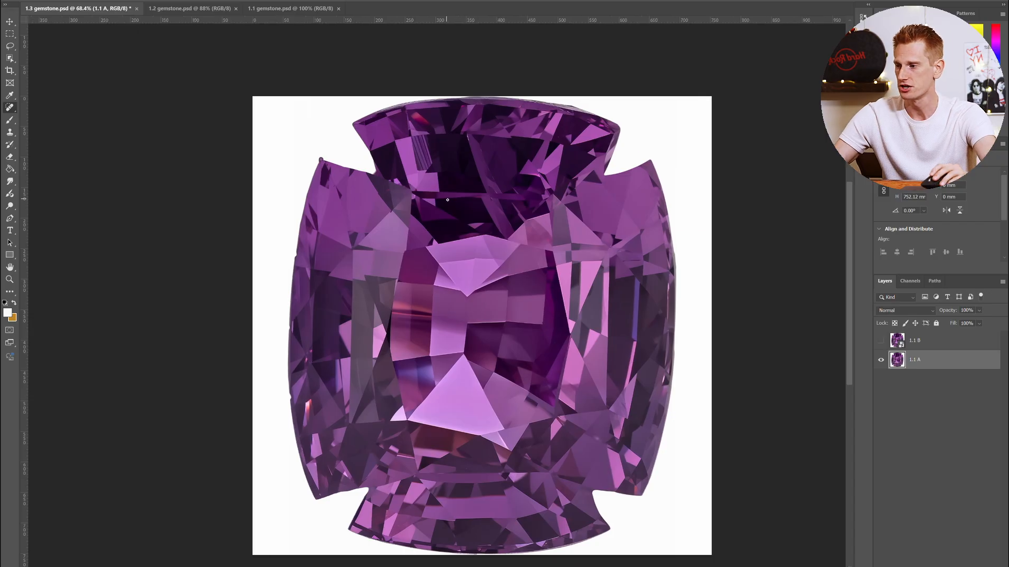
scroll(451, 201, "down", 1)
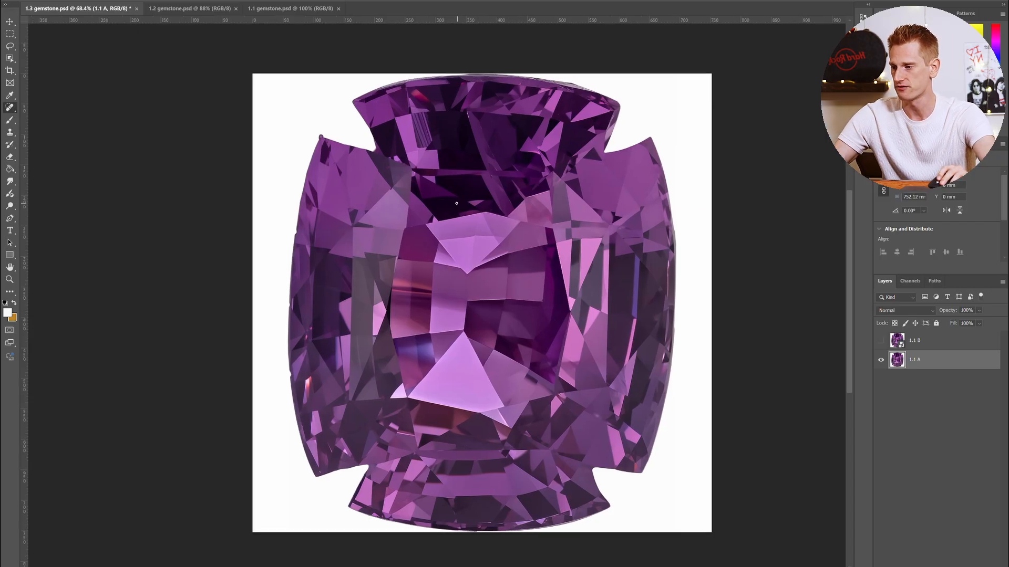
left_click(184, 9)
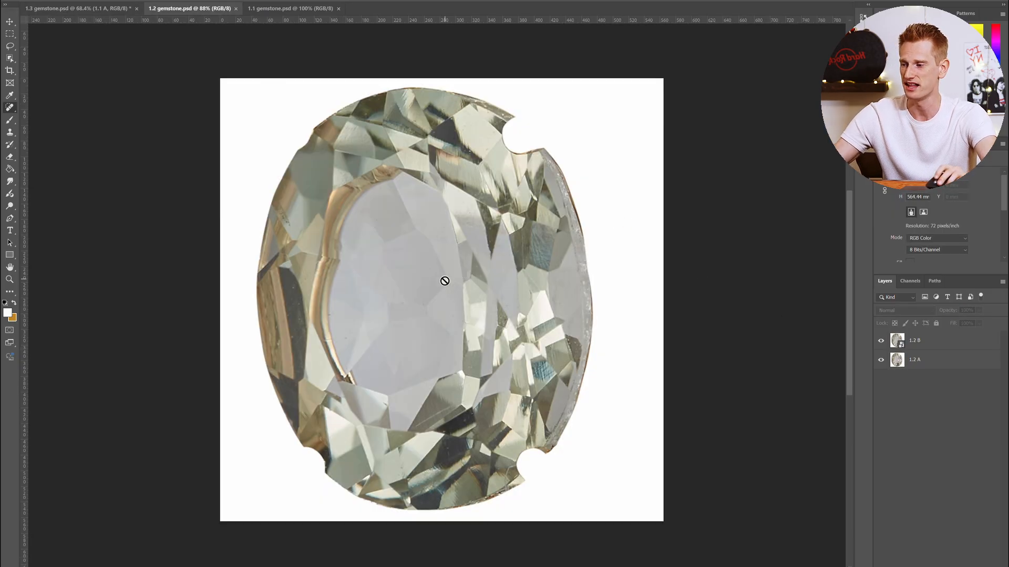
Examine the central facets of the pale oval stone and check it against the purple stone in 1.3 gemstone.psd, returning to 1.2 gemstone.psd.
scroll(444, 281, "up", 5)
scroll(444, 280, "down", 4)
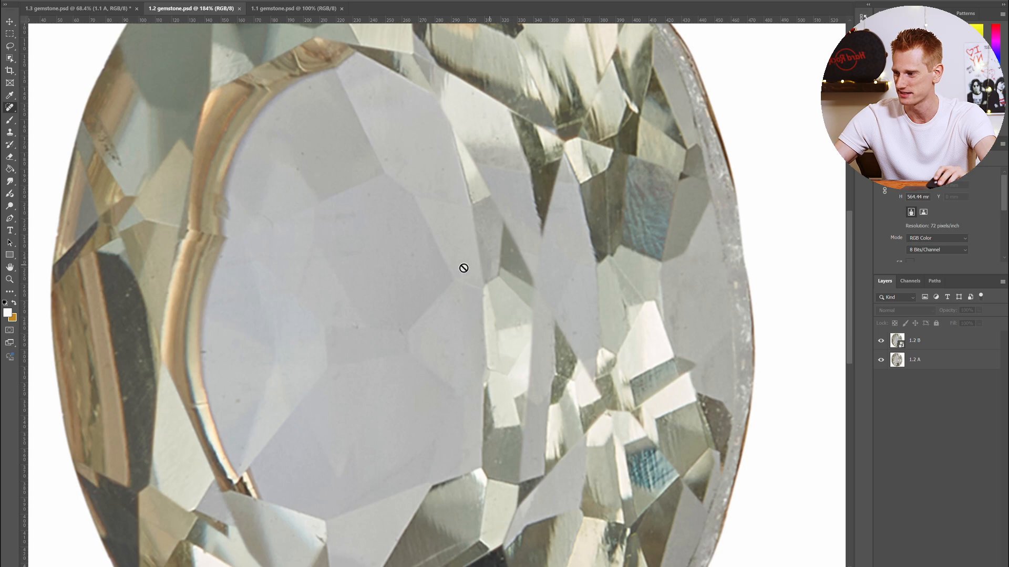
scroll(473, 279, "up", 3)
scroll(473, 279, "down", 4)
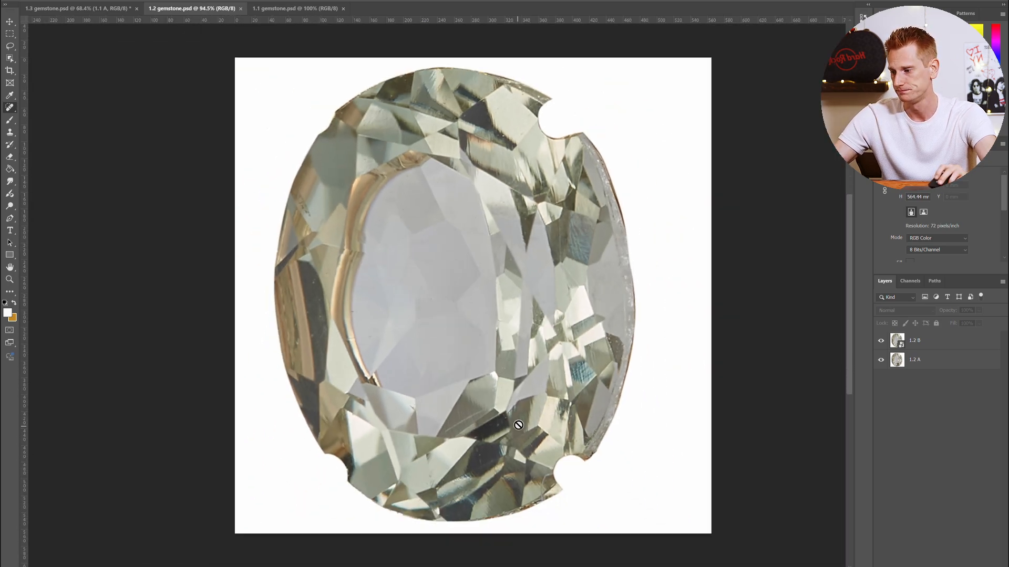
left_click(100, 9)
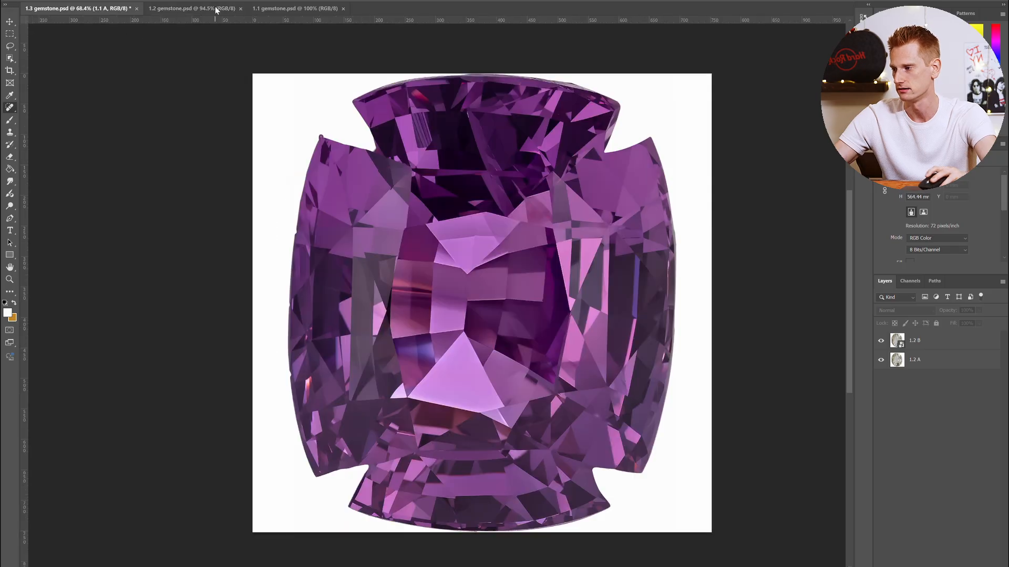
left_click(217, 8)
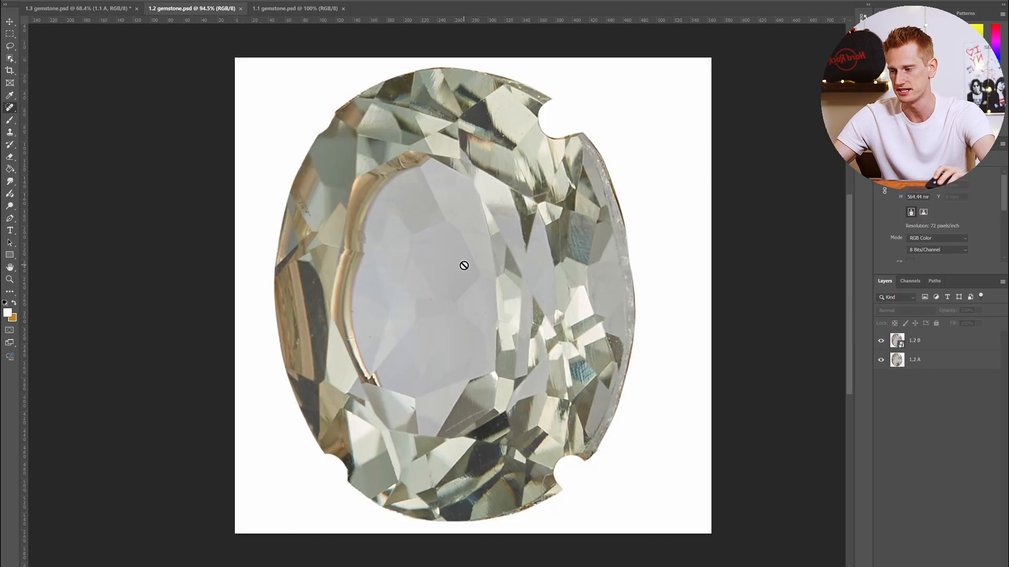
Examine the upper half of the oval stone on layer 1.2 B, from the outer rim to the central facets.
scroll(464, 171, "up", 4)
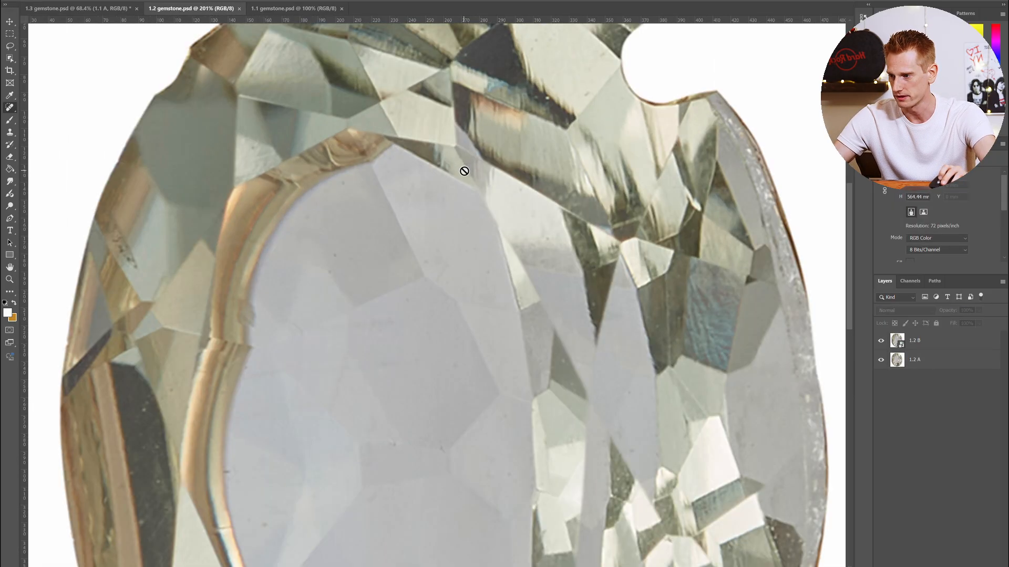
scroll(547, 195, "up", 4)
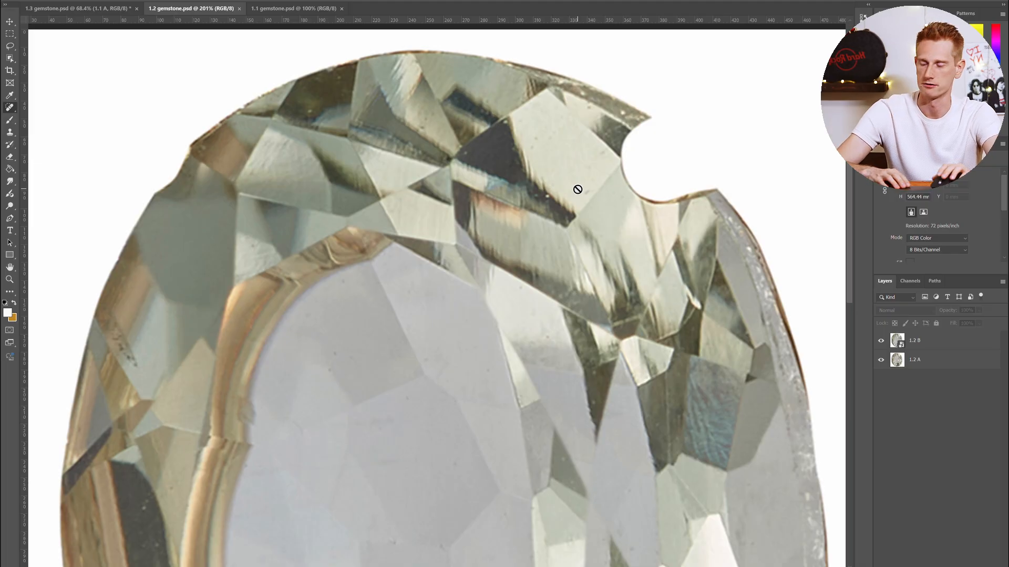
scroll(576, 190, "down", 3)
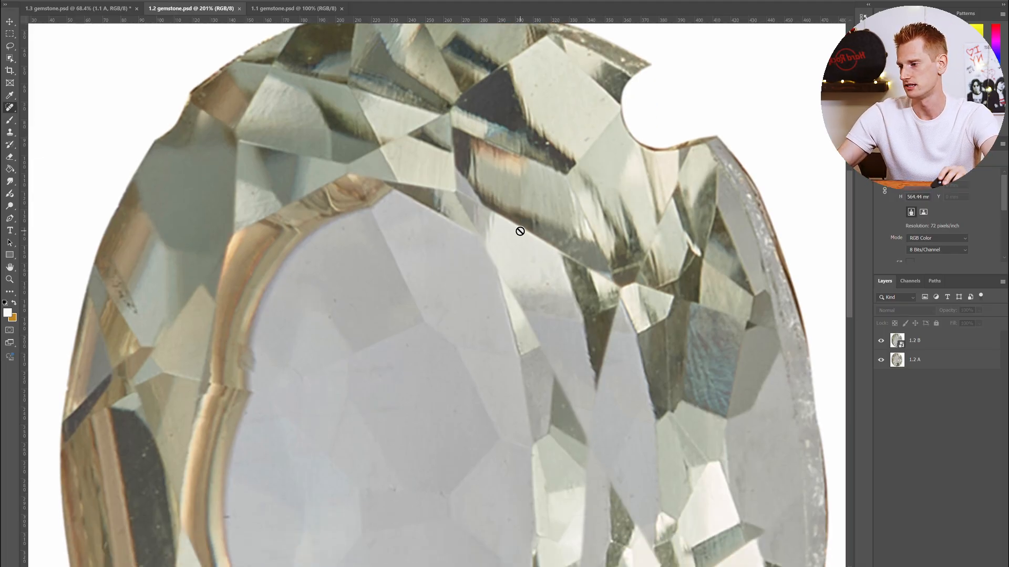
scroll(518, 230, "down", 5)
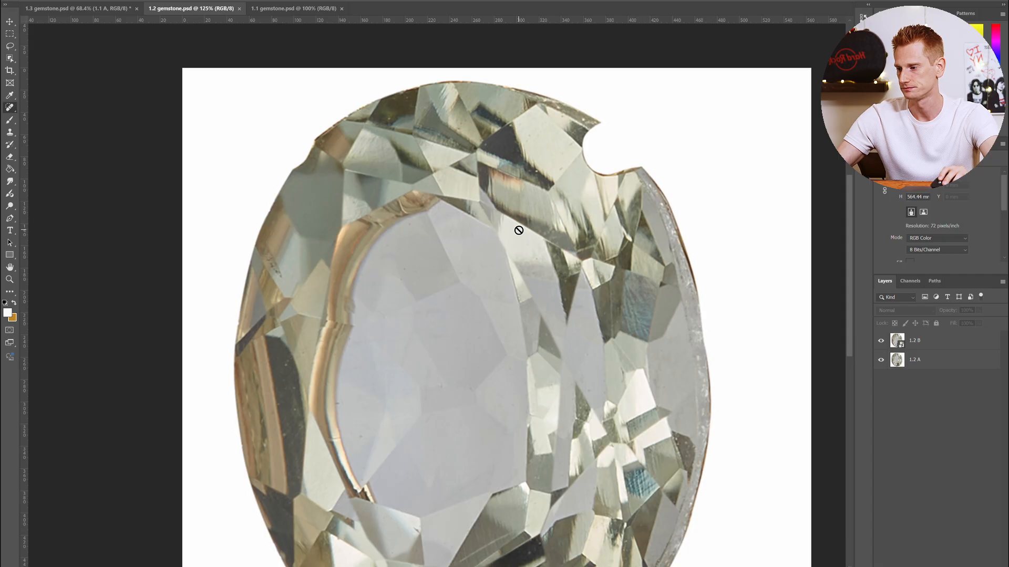
Inspect the dark and streaked facets beside the upper-right notch on layer 1.2 B, ending with a view of the whole stone.
scroll(518, 160, "up", 5)
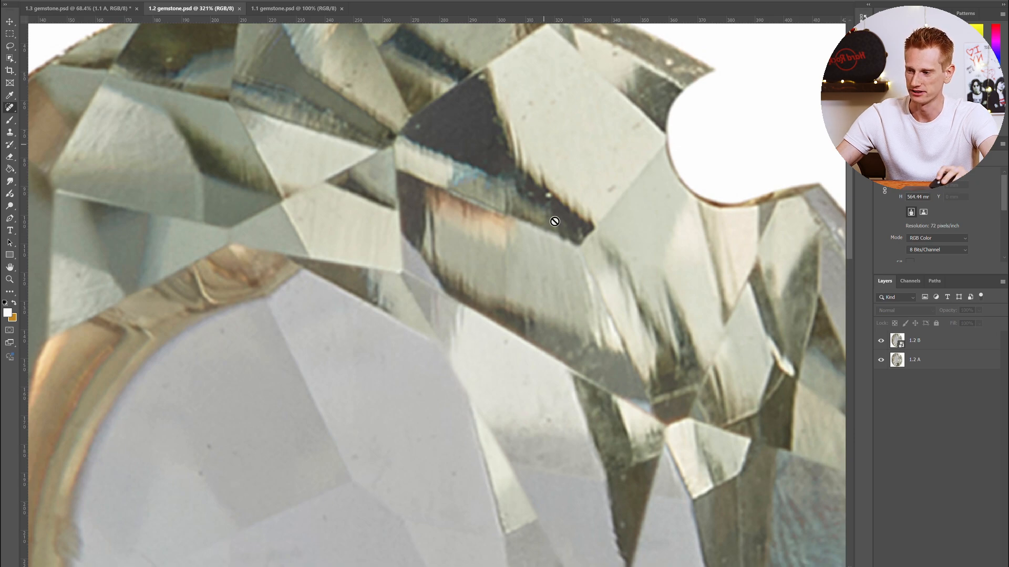
scroll(473, 237, "down", 3)
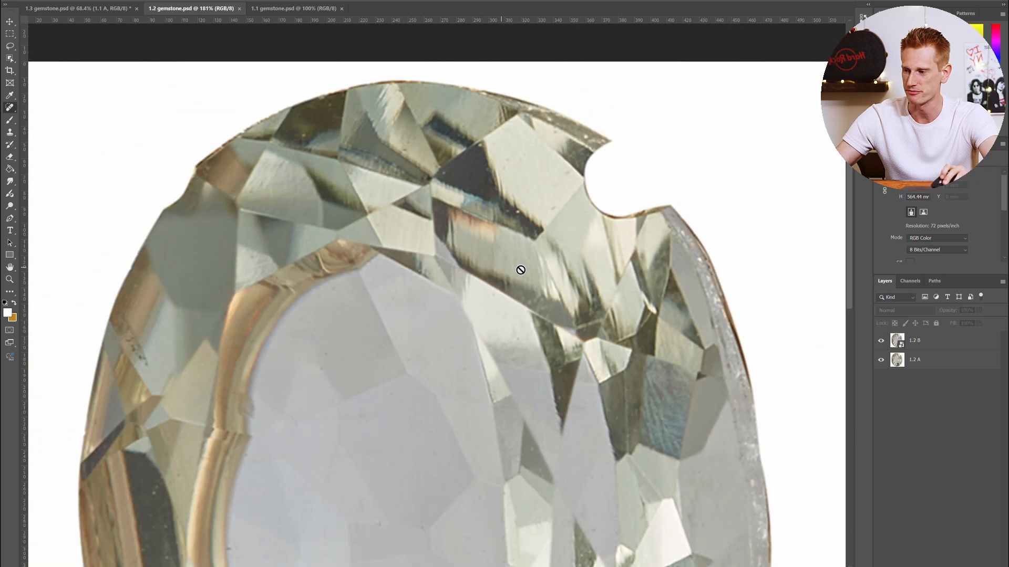
scroll(479, 260, "up", 3)
scroll(565, 178, "up", 3)
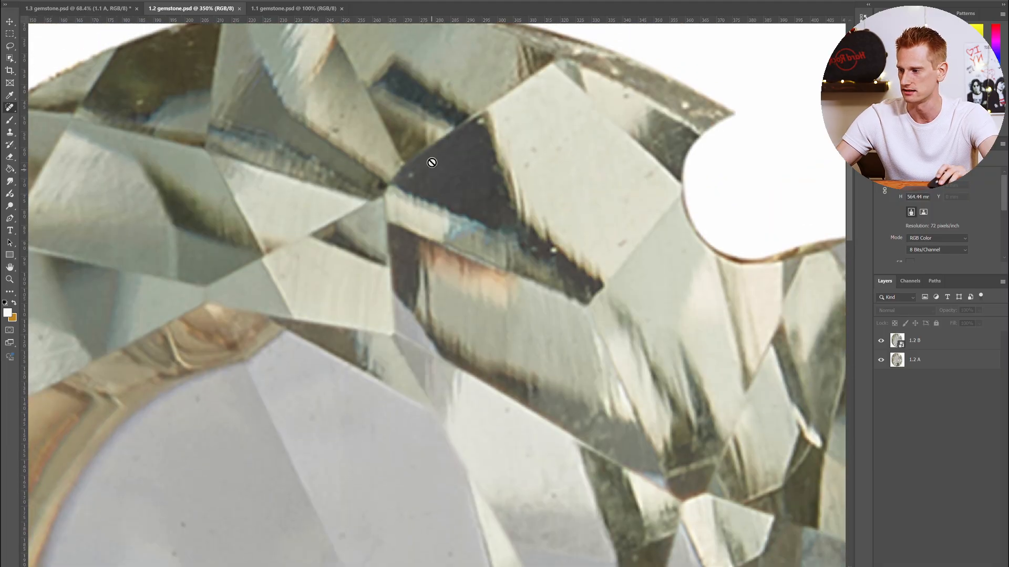
scroll(322, 218, "down", 5)
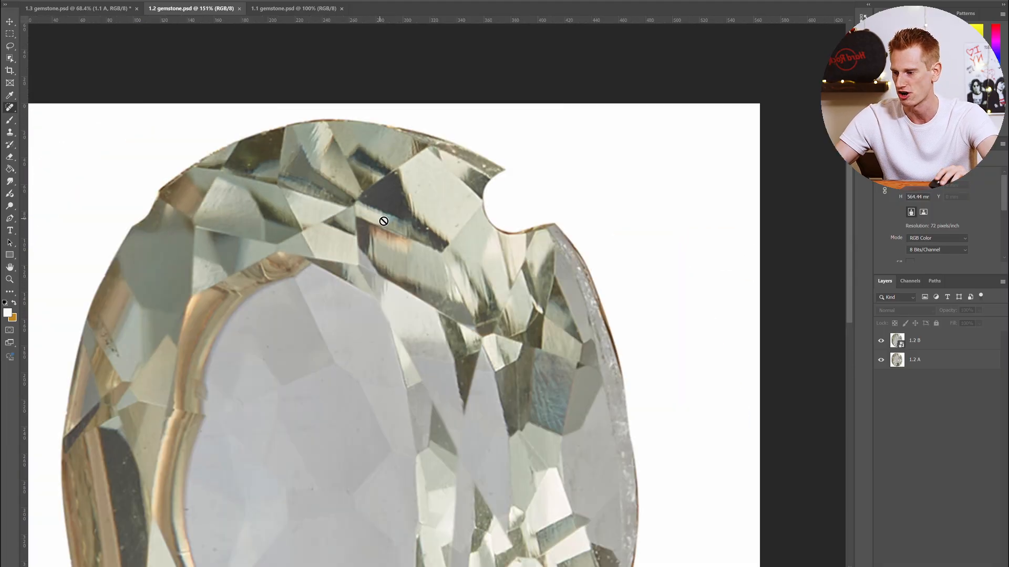
scroll(394, 232, "down", 2)
scroll(398, 267, "down", 2)
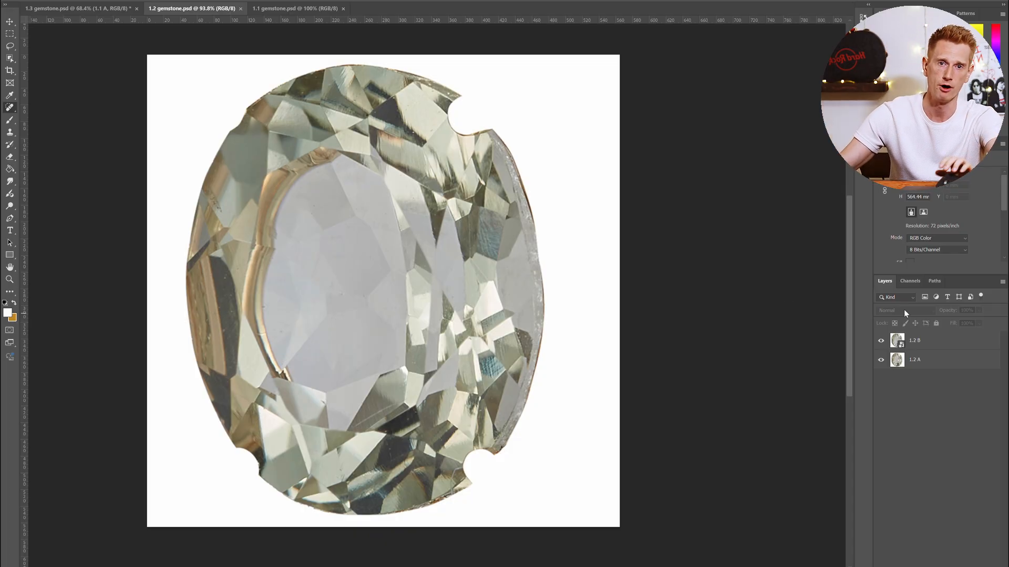
Compare the whole oval stone in layers 1.2 A and 1.2 B, ending with layer 1.2 B hidden.
left_click(881, 342)
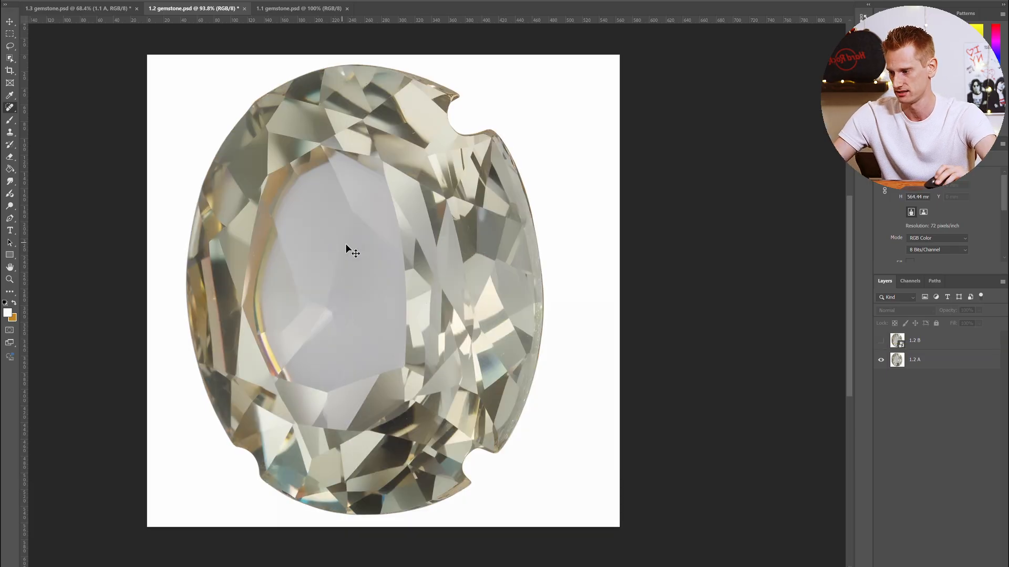
scroll(345, 244, "down", 3)
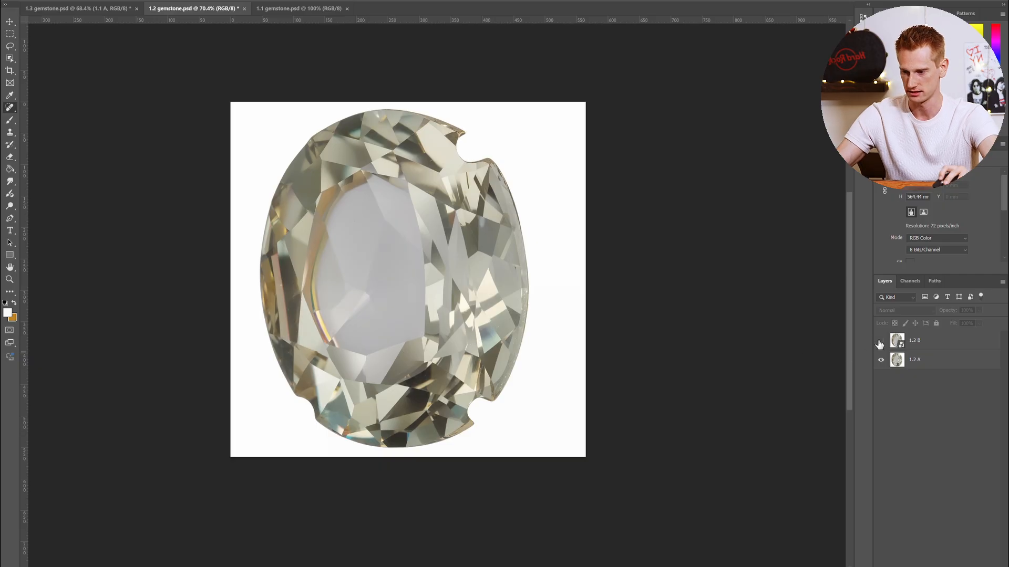
left_click(880, 342)
left_click(881, 342)
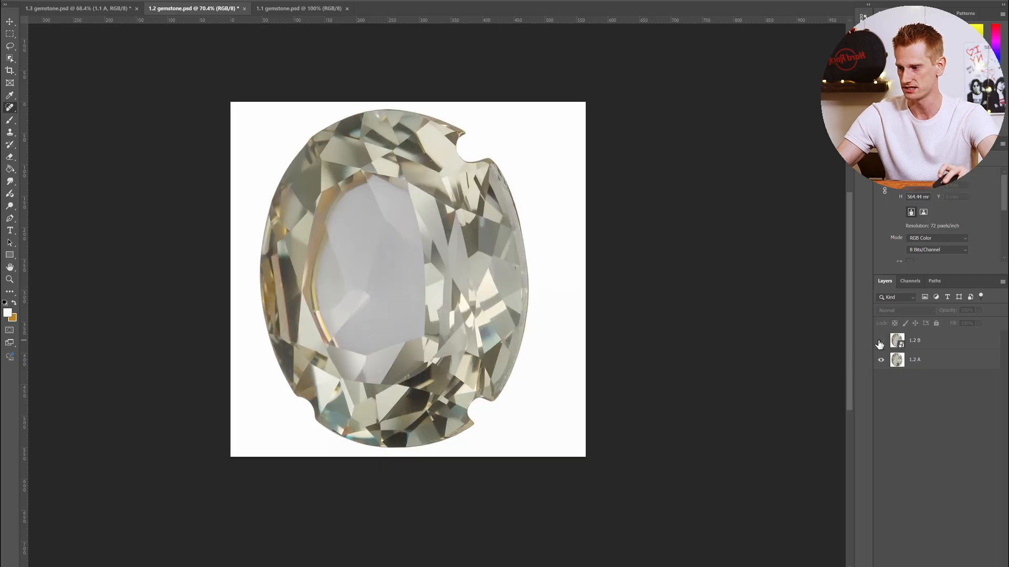
left_click(880, 342)
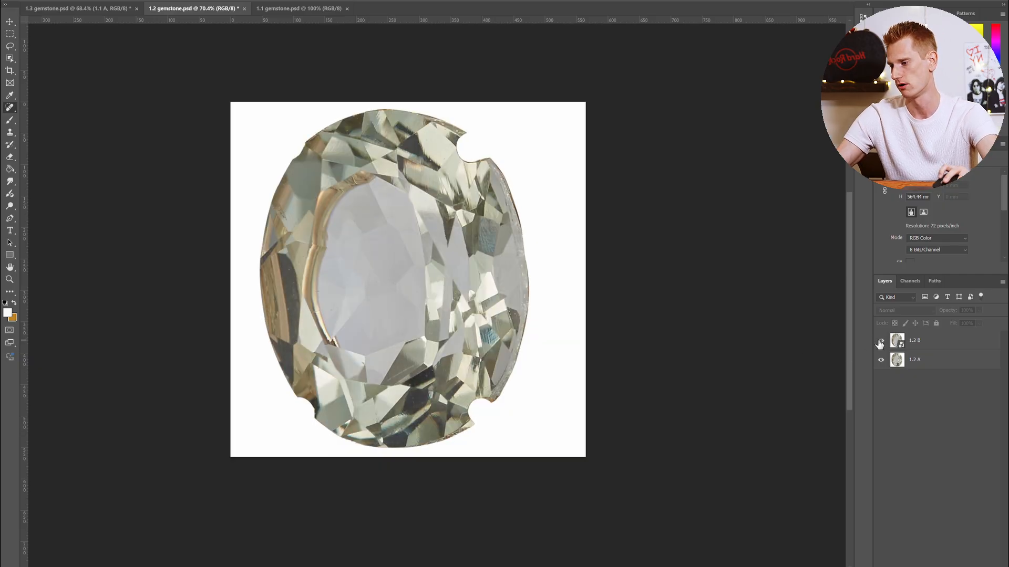
left_click(880, 343)
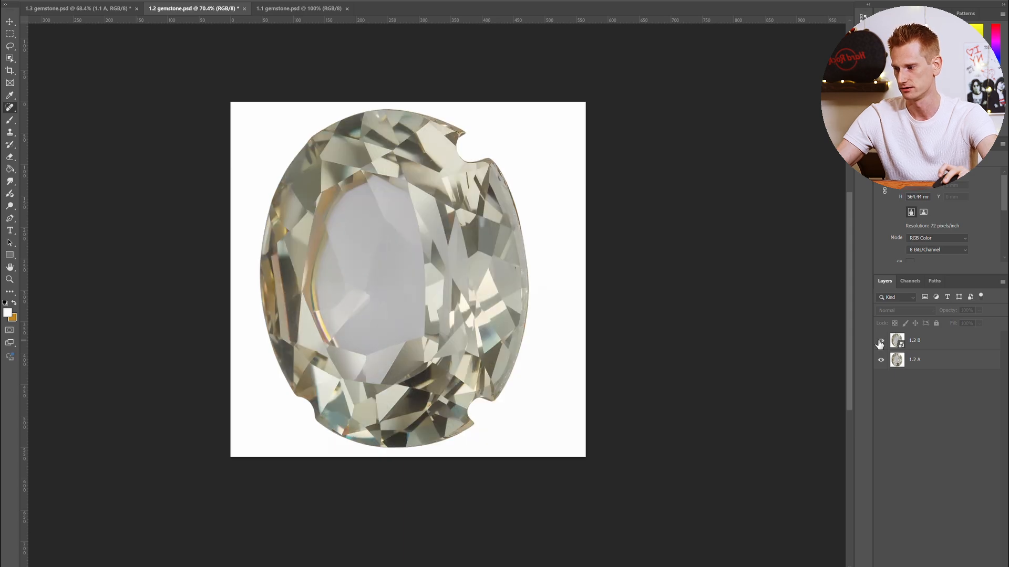
left_click(880, 343)
left_click(880, 343)
Compare the upper rim and the facets around the upper-right notch in layers 1.2 A and 1.2 B, ending with layer 1.2 B shown.
scroll(384, 173, "up", 5)
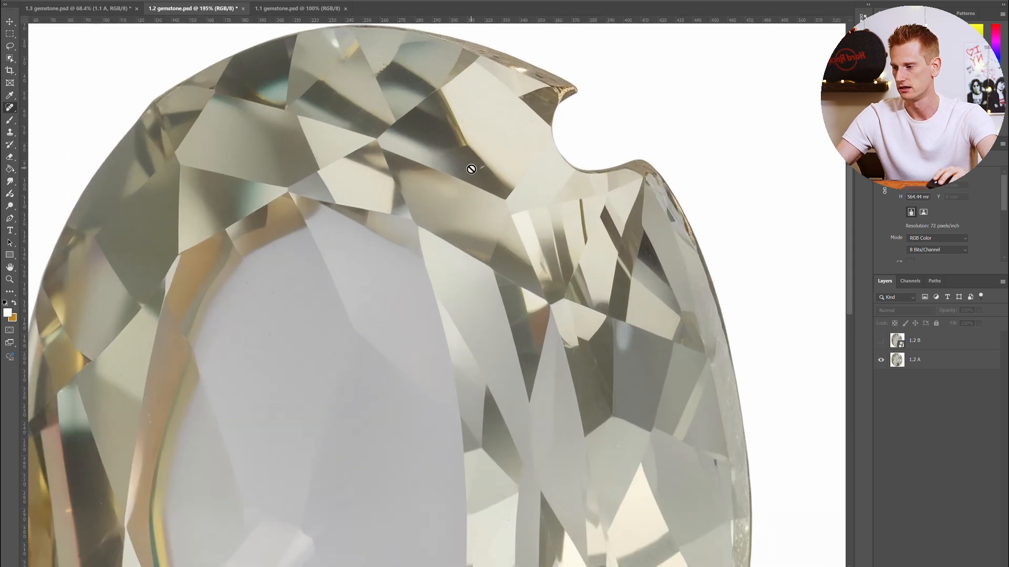
left_click(880, 340)
scroll(451, 215, "up", 2)
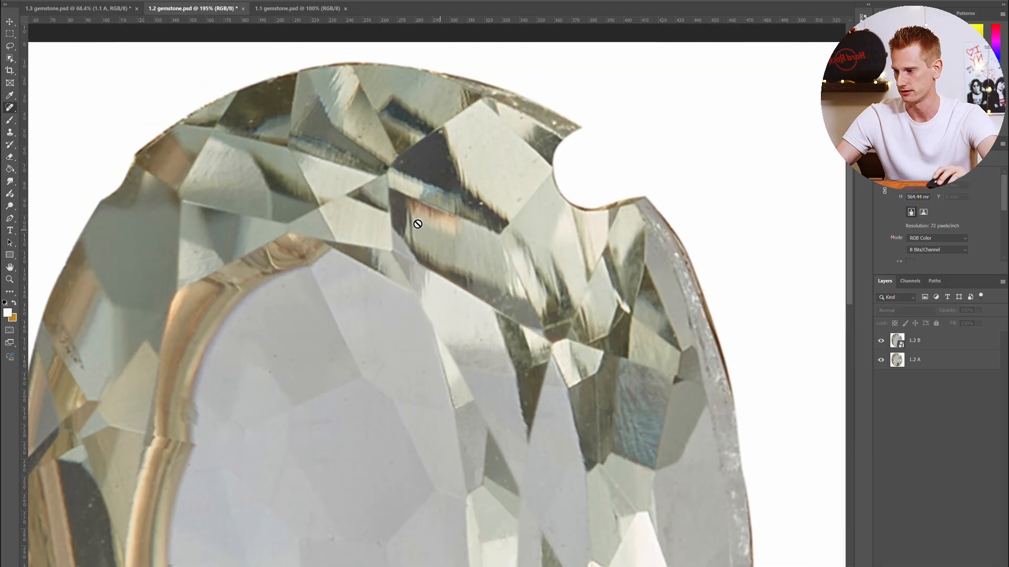
left_click(881, 343)
scroll(415, 167, "left", 2)
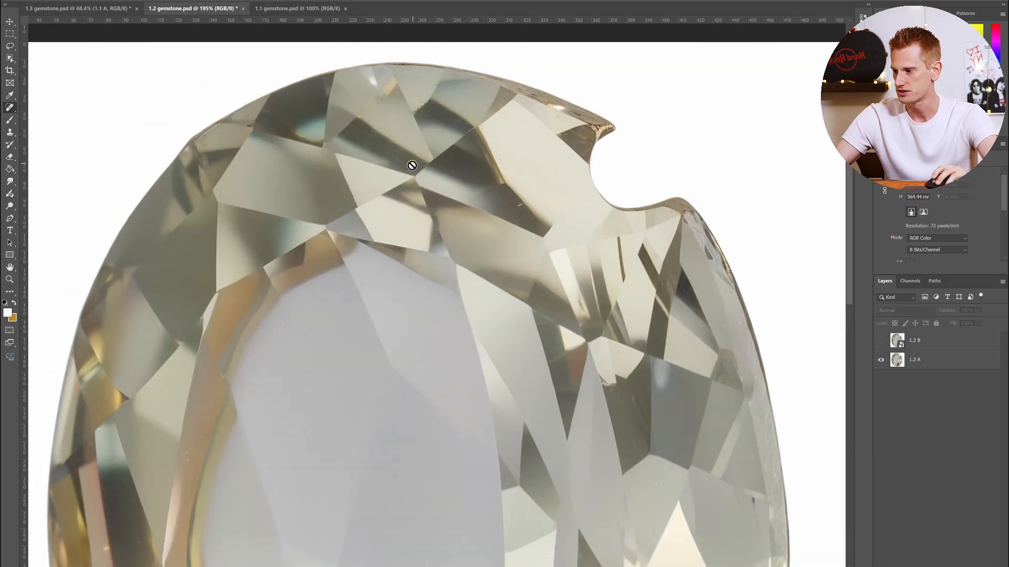
scroll(411, 166, "up", 2)
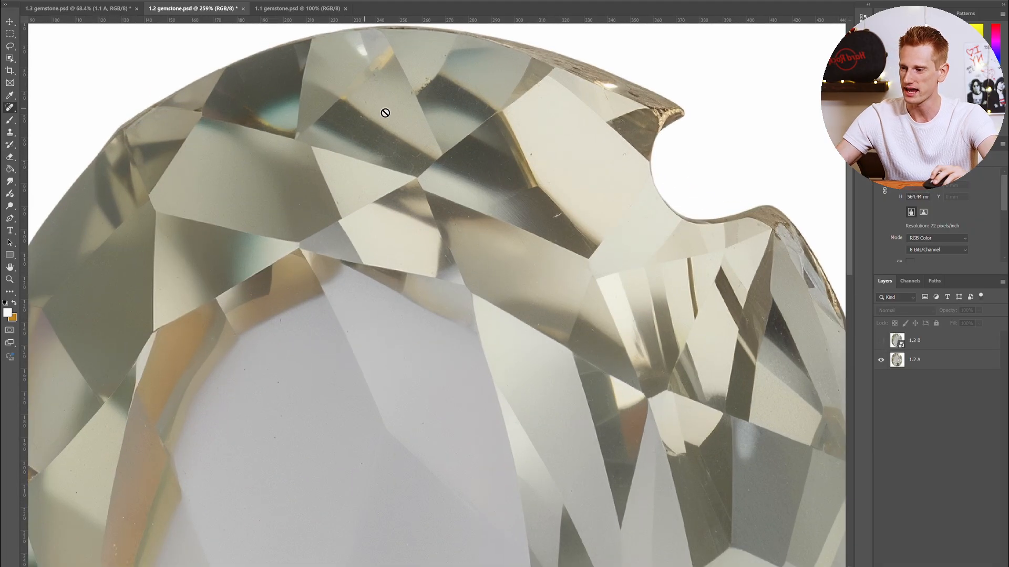
left_click(881, 343)
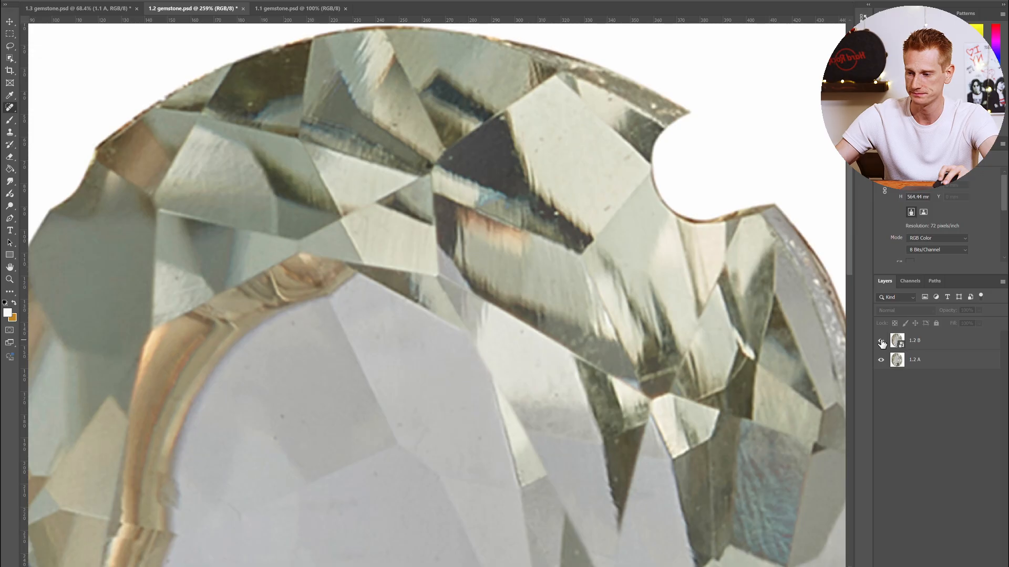
scroll(347, 189, "down", 3)
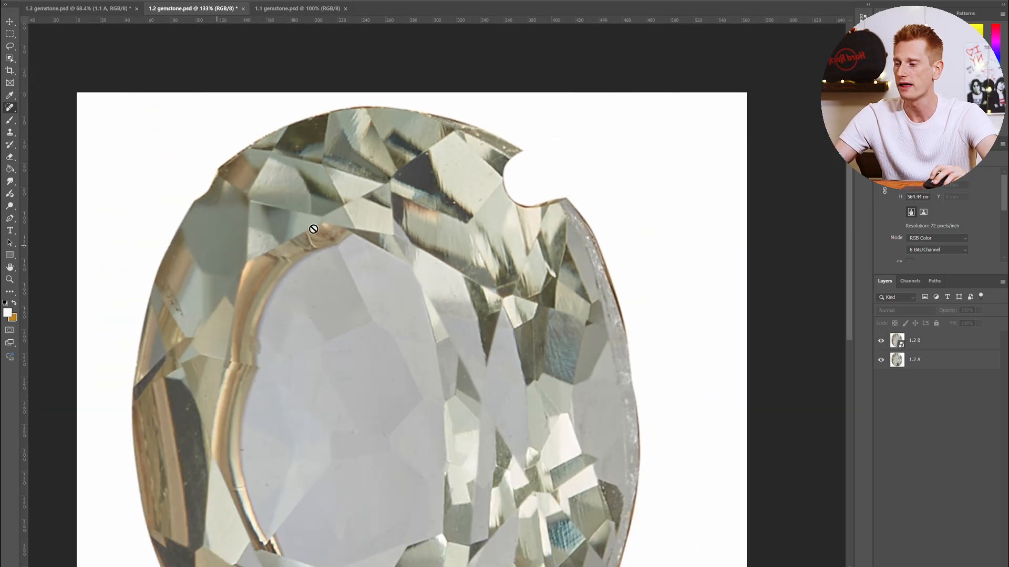
Review the full stone on layer 1.2 A and compare it with layer 1.2 B once more, leaving 1.2 B hidden.
left_click(881, 342)
scroll(477, 323, "down", 4)
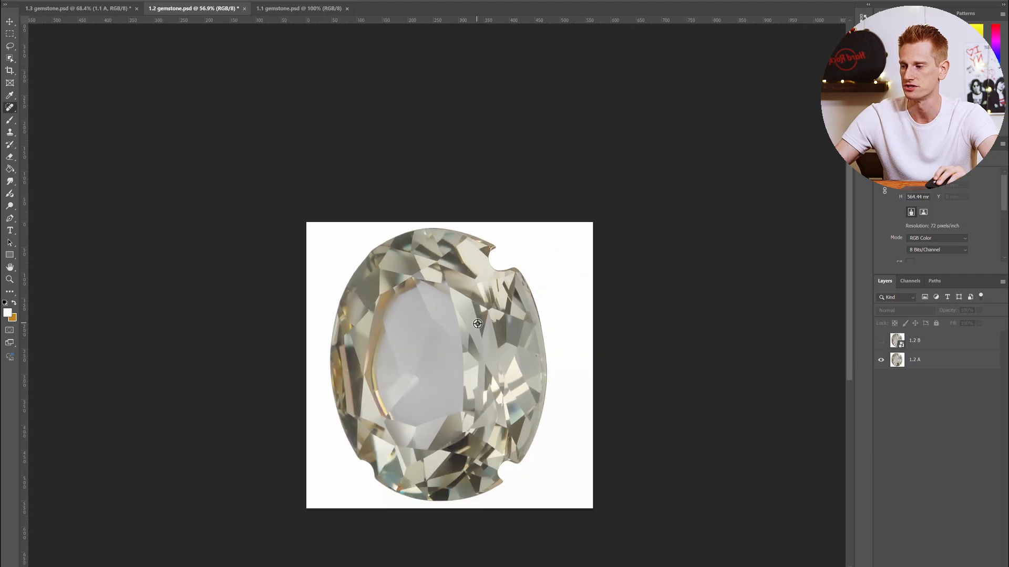
scroll(476, 323, "up", 2)
scroll(476, 322, "down", 1)
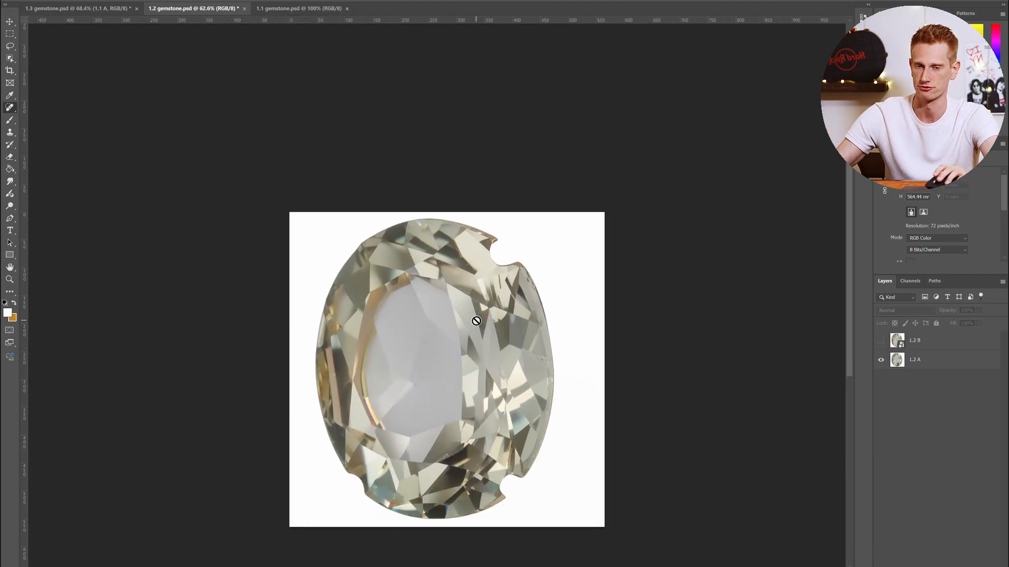
scroll(476, 321, "up", 2)
scroll(474, 337, "down", 1)
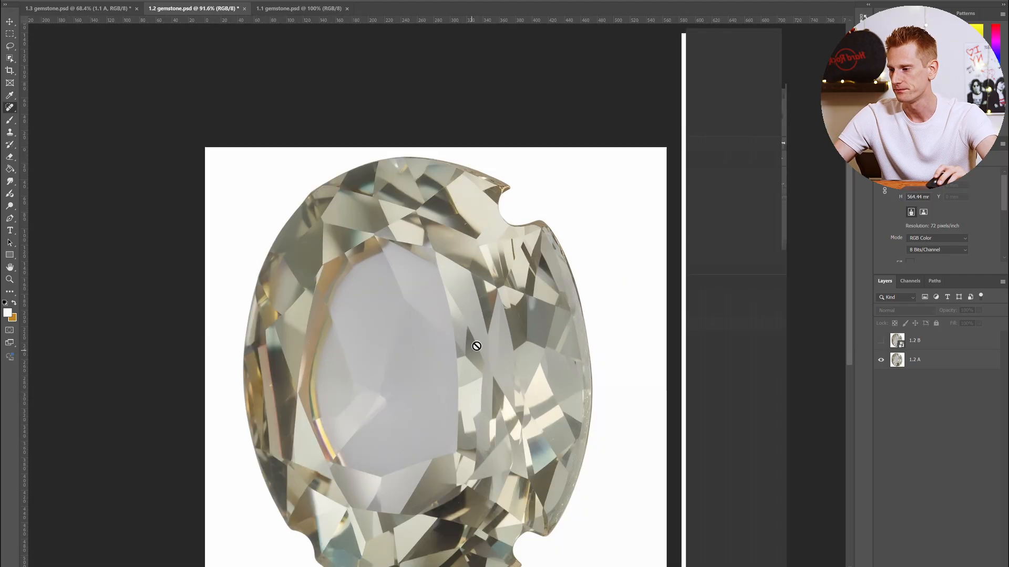
left_click(881, 342)
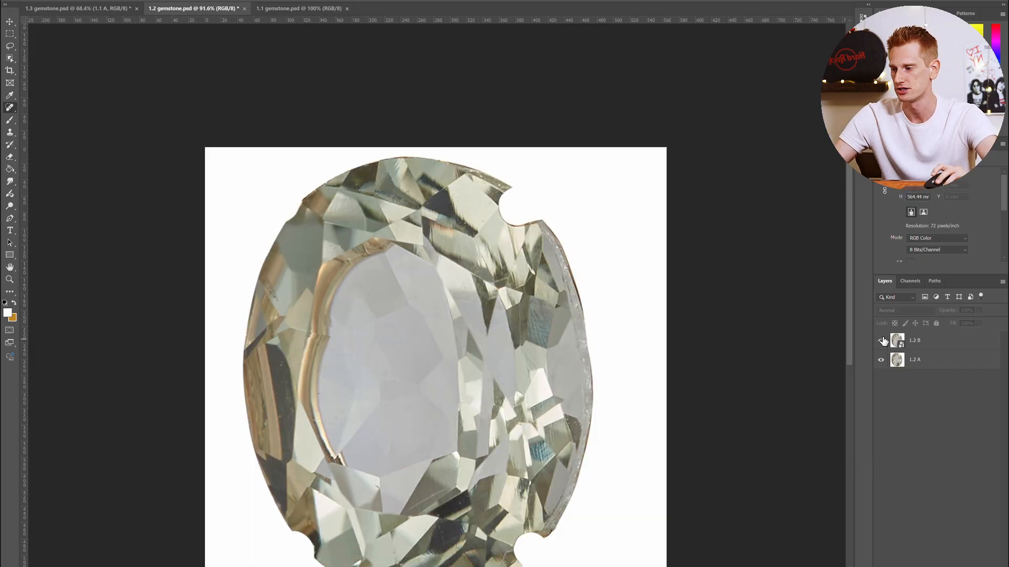
left_click(881, 342)
Inspect the dark upper facets on layer 1.2 A at high magnification for fine scratches, specks and edge flaws.
scroll(418, 214, "up", 4)
scroll(445, 194, "down", 1)
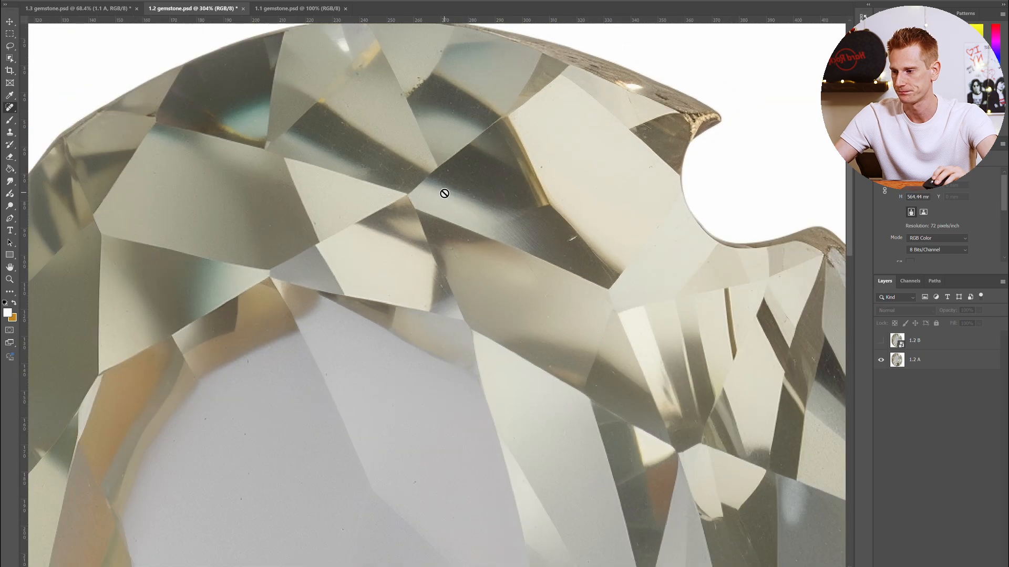
scroll(420, 216, "up", 2)
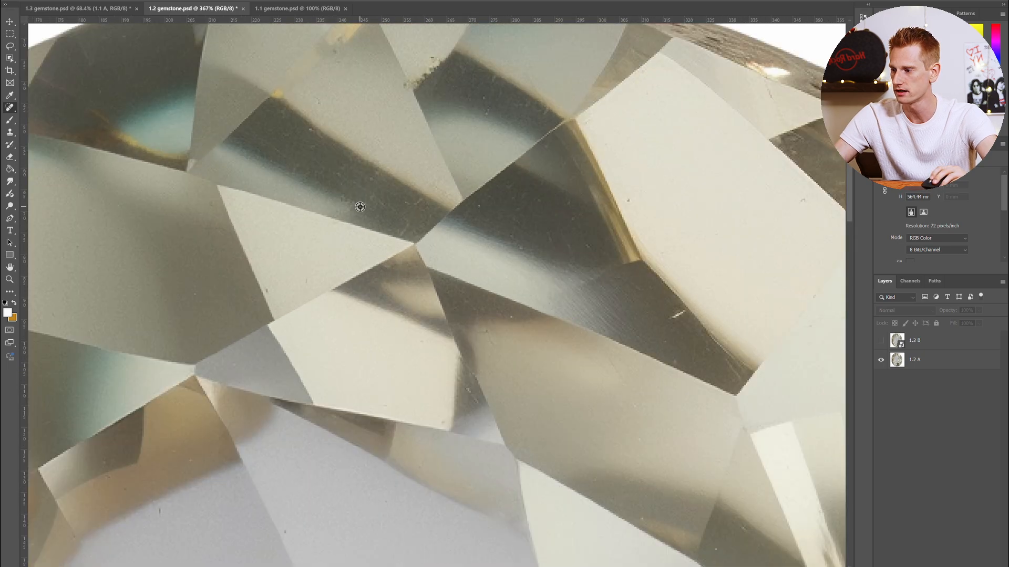
scroll(360, 207, "up", 2)
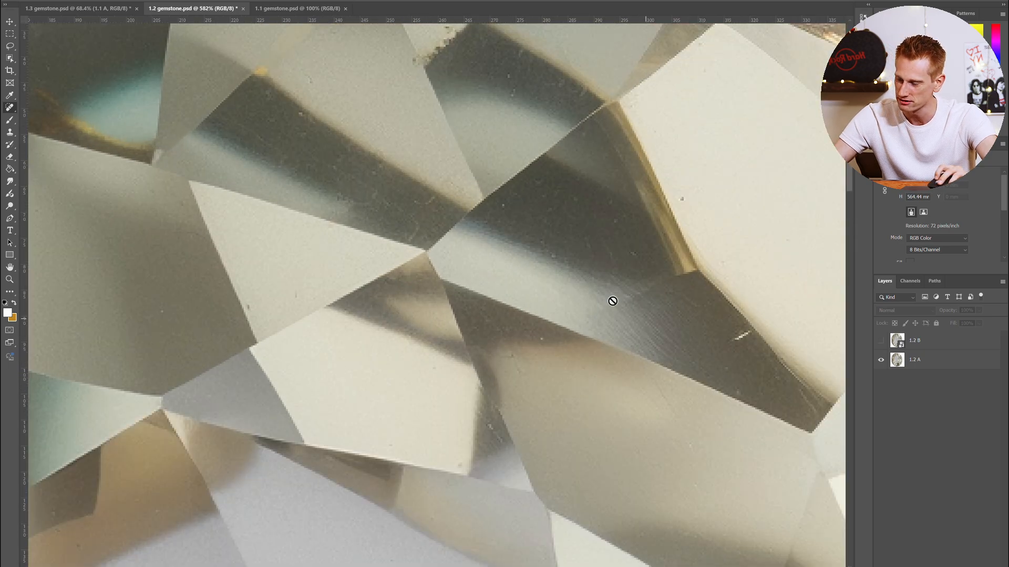
scroll(509, 242, "down", 2)
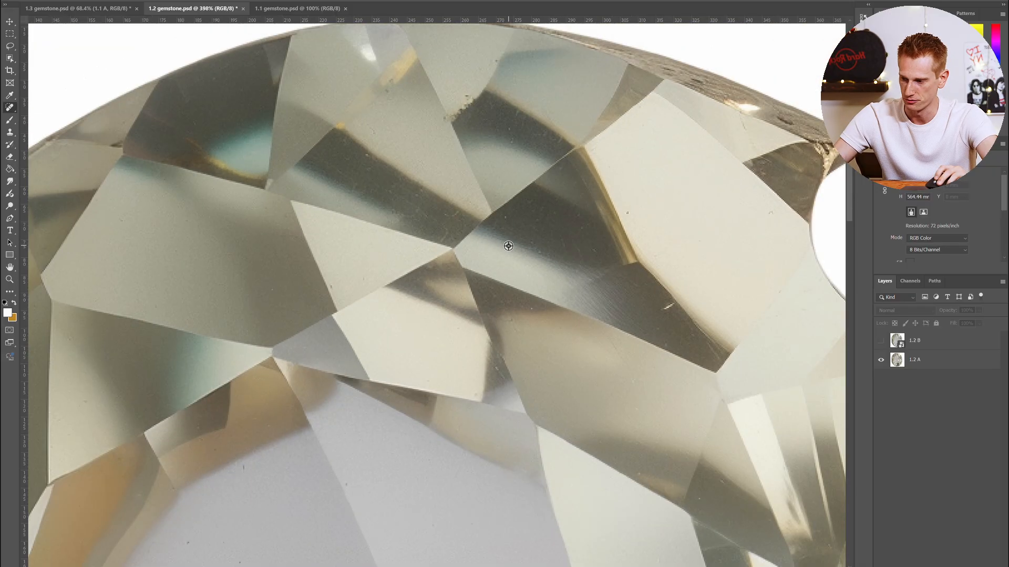
scroll(508, 243, "down", 3)
scroll(526, 242, "up", 4)
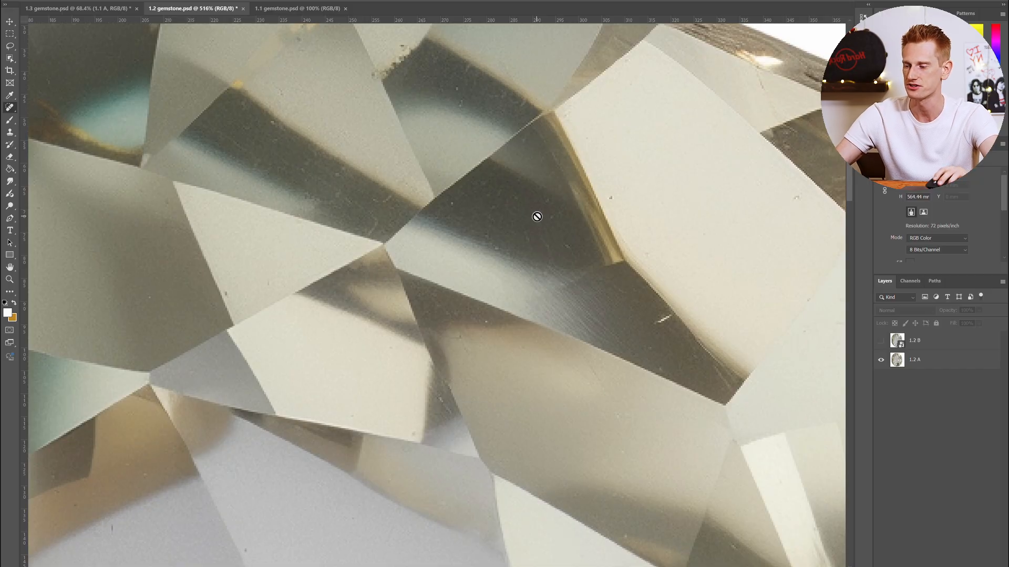
scroll(536, 216, "down", 3)
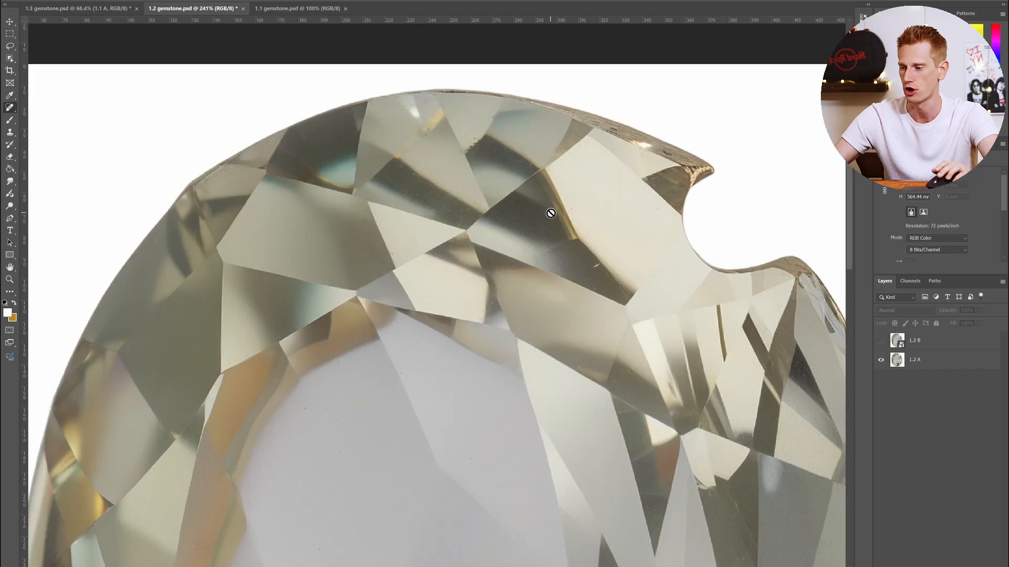
scroll(550, 212, "down", 3)
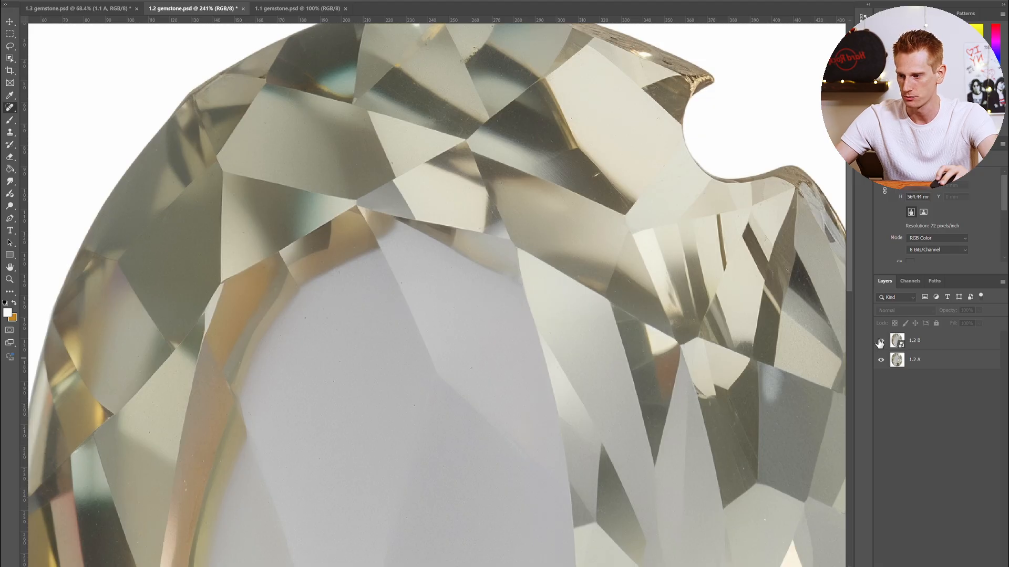
Compare the upper-right facets and the central table of the stone in layers 1.2 A and 1.2 B, ending with layer 1.2 B hidden.
left_click(881, 340)
scroll(558, 198, "down", 2)
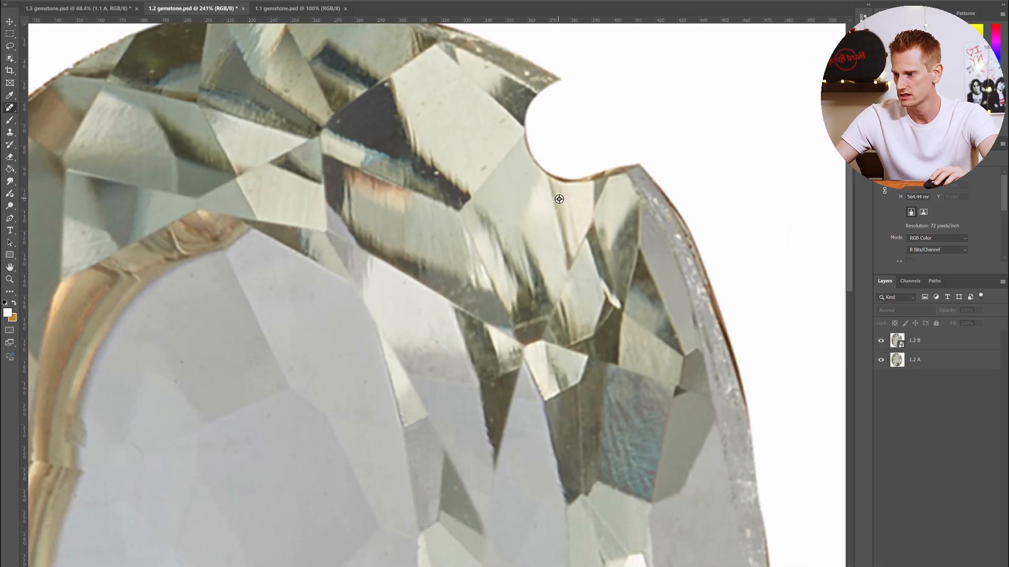
scroll(538, 296, "down", 5)
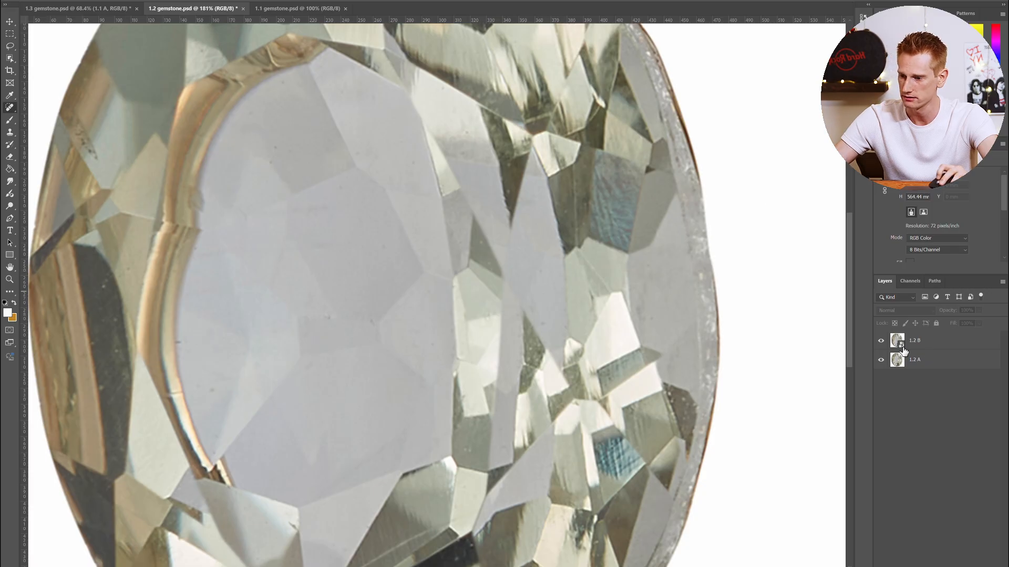
left_click(881, 341)
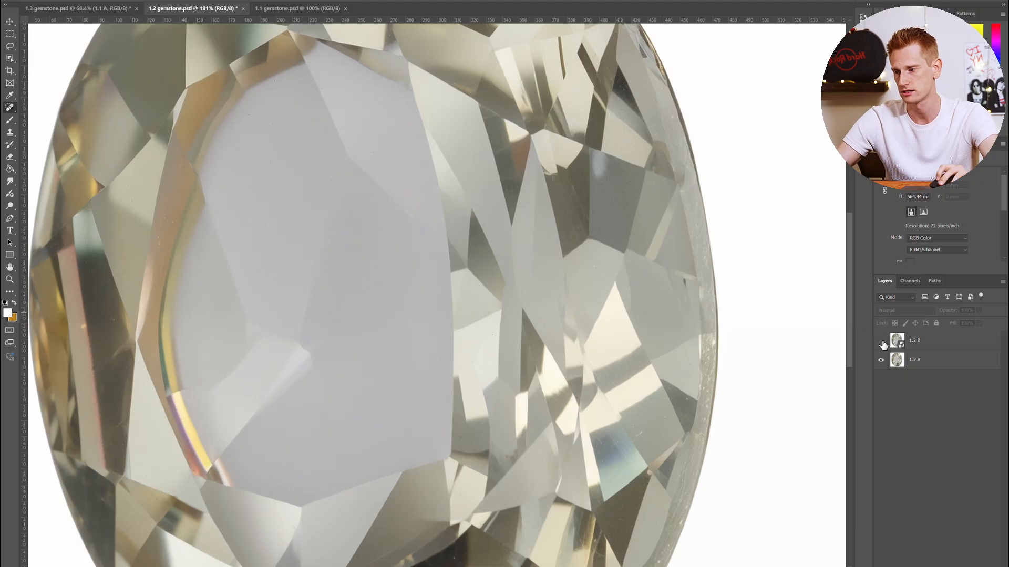
left_click(881, 341)
left_click(881, 342)
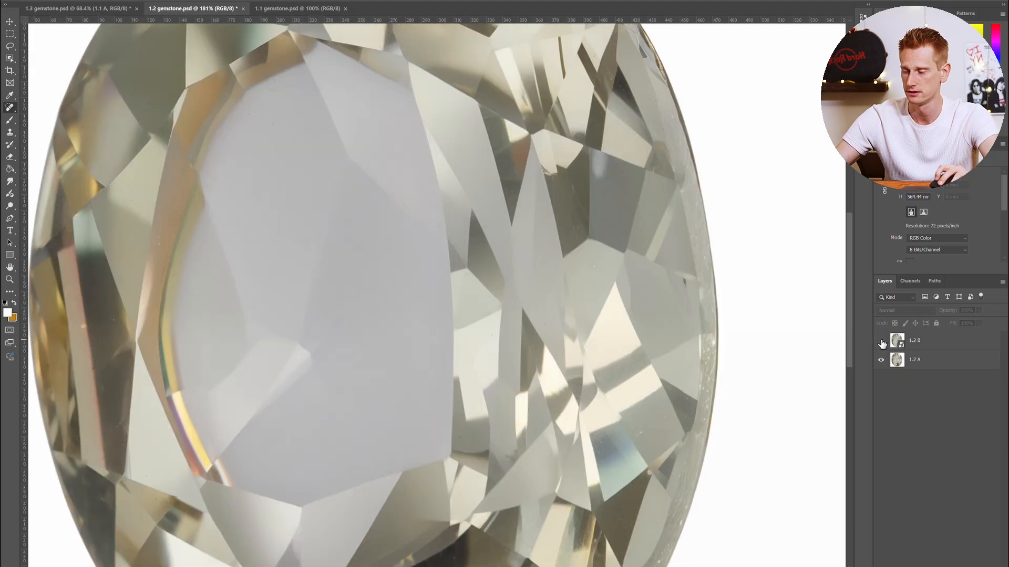
Compare the lower half of the stone around its two notches in layers 1.2 A and 1.2 B, ending with layer 1.2 B hidden.
scroll(503, 185, "down", 3)
scroll(494, 213, "down", 4)
scroll(468, 330, "up", 3)
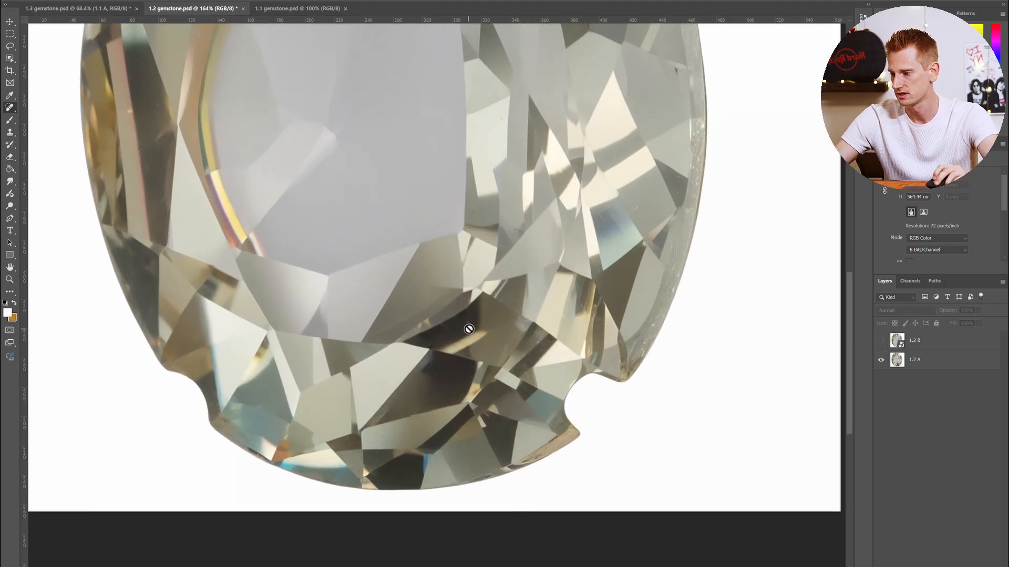
left_click(880, 342)
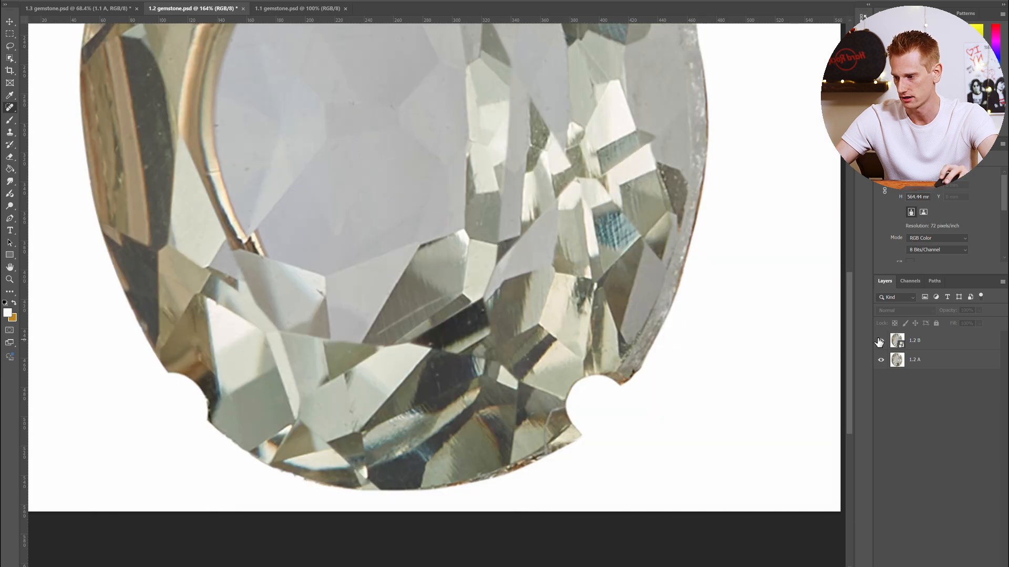
scroll(521, 224, "down", 2)
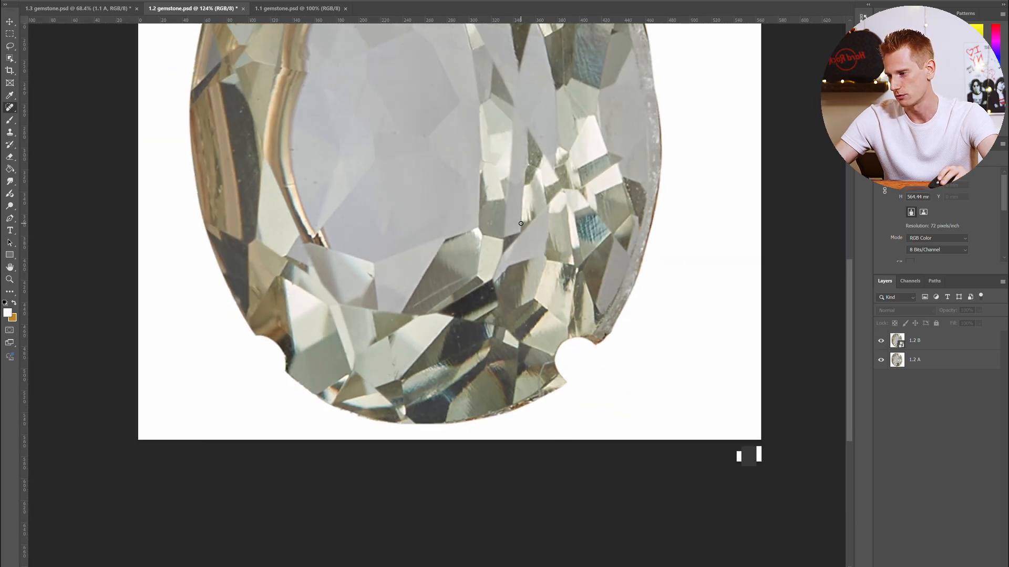
scroll(456, 284, "down", 1)
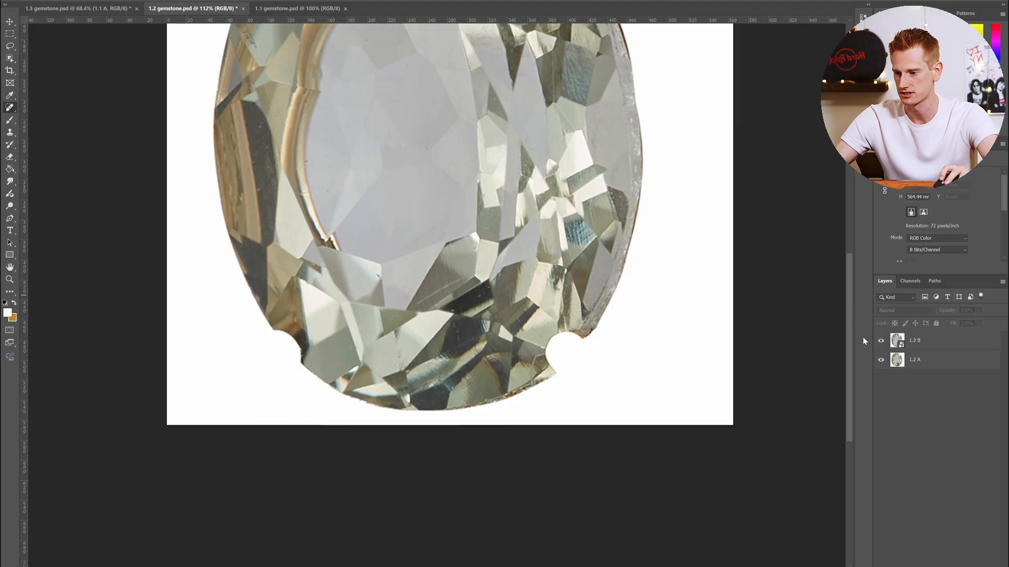
left_click(881, 340)
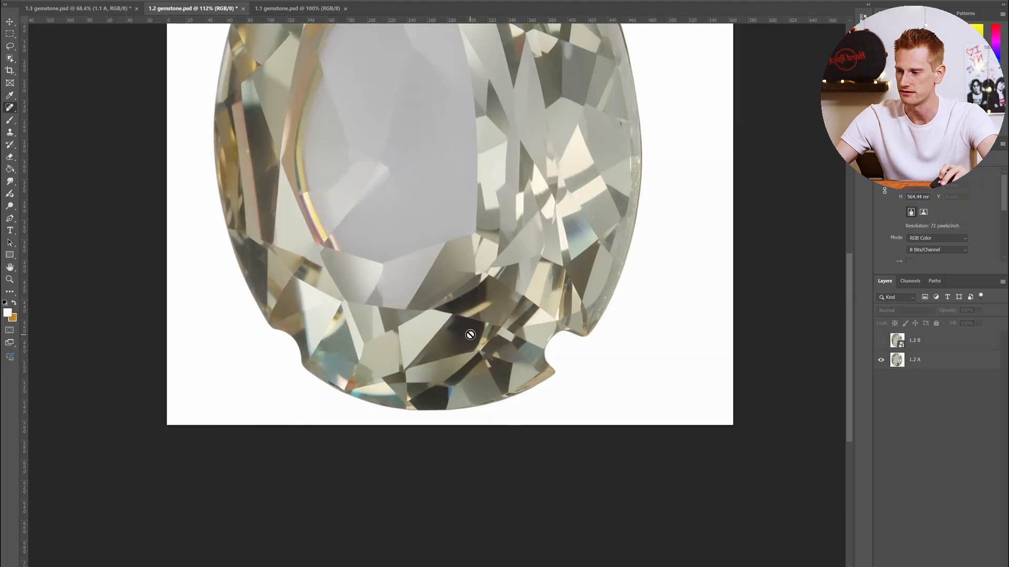
Examine the dark facets beside the lower-right notch at high magnification in both layers, leaving layer 1.2 B hidden.
scroll(468, 333, "up", 2)
scroll(466, 333, "up", 2)
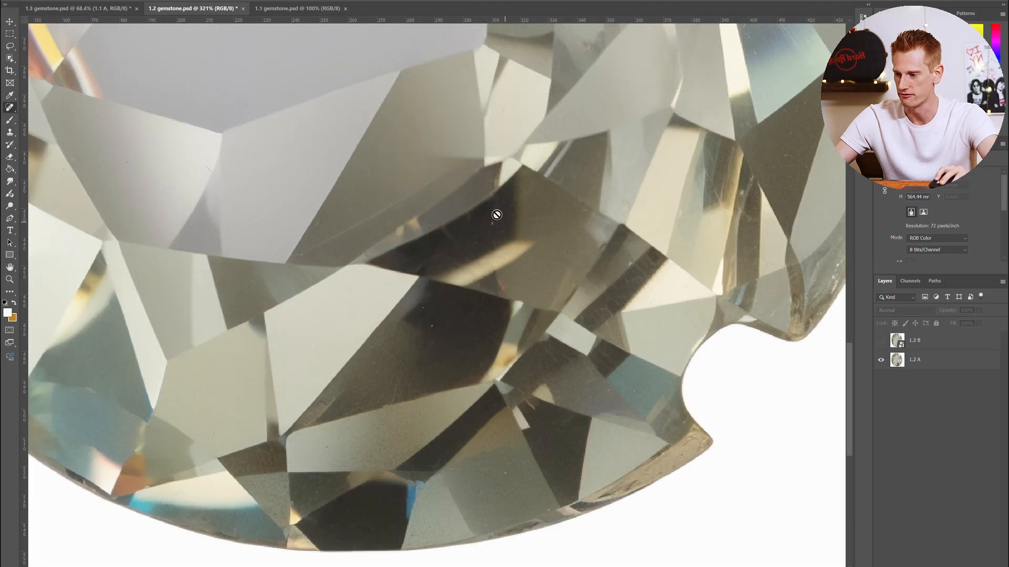
scroll(596, 322, "up", 1)
scroll(595, 321, "up", 1)
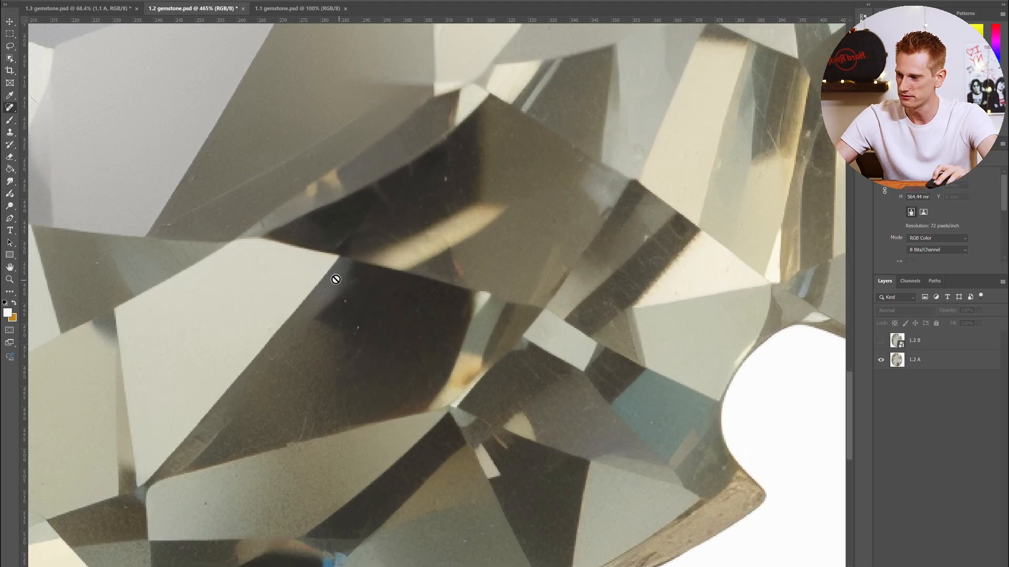
left_click(881, 340)
left_click(881, 341)
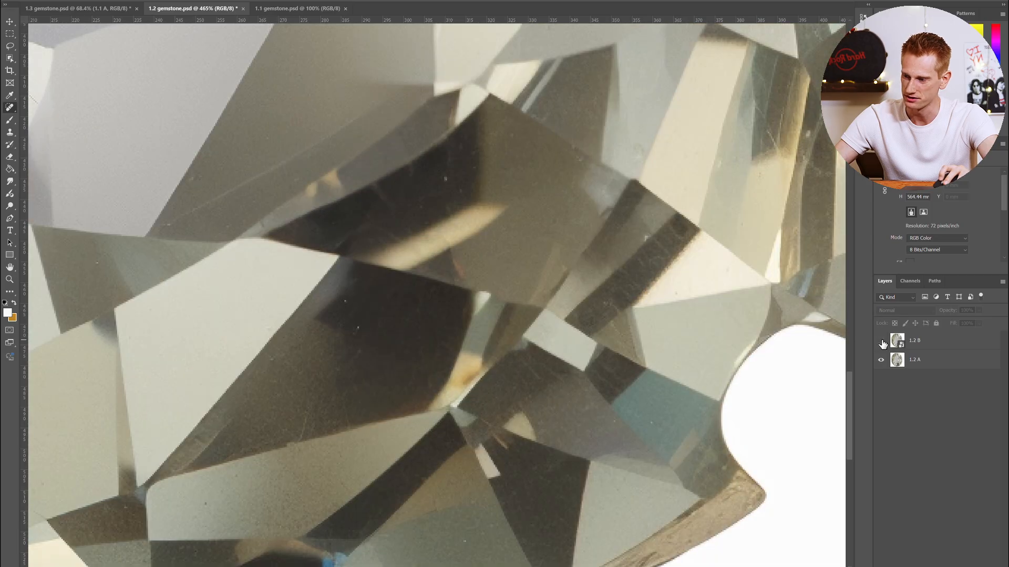
Compare the overall look of the stone at 100% zoom in layers 1.2 B and 1.2 A, ending with only layer 1.2 A shown.
scroll(583, 229, "down", 5)
scroll(578, 233, "up", 2)
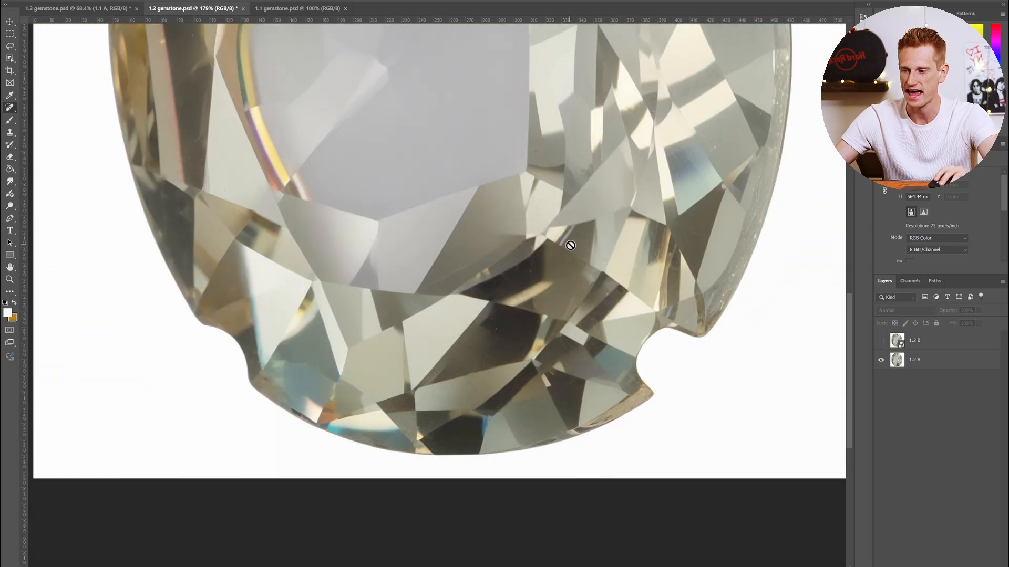
left_click(882, 341)
scroll(604, 219, "down", 5)
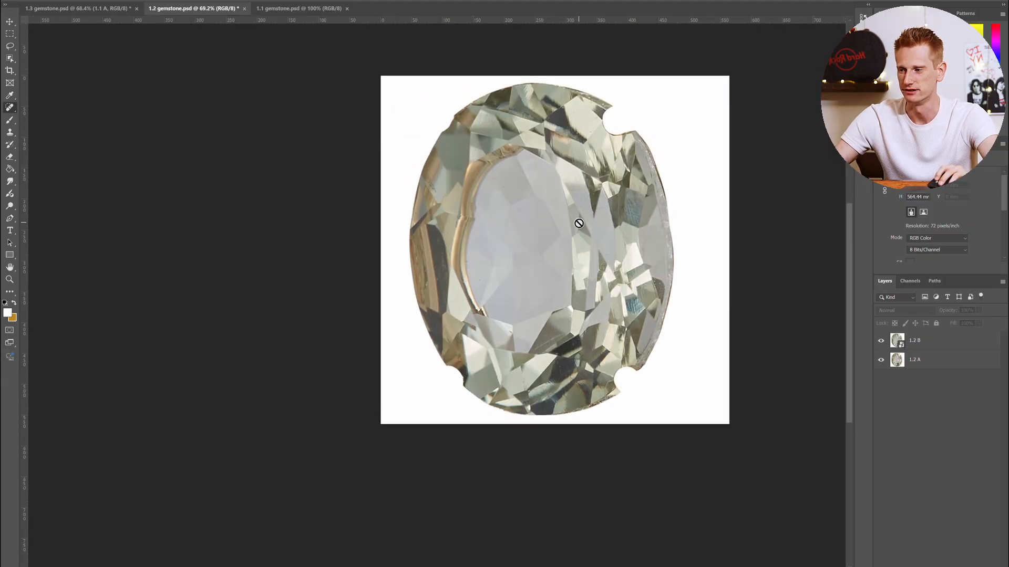
scroll(579, 225, "up", 2)
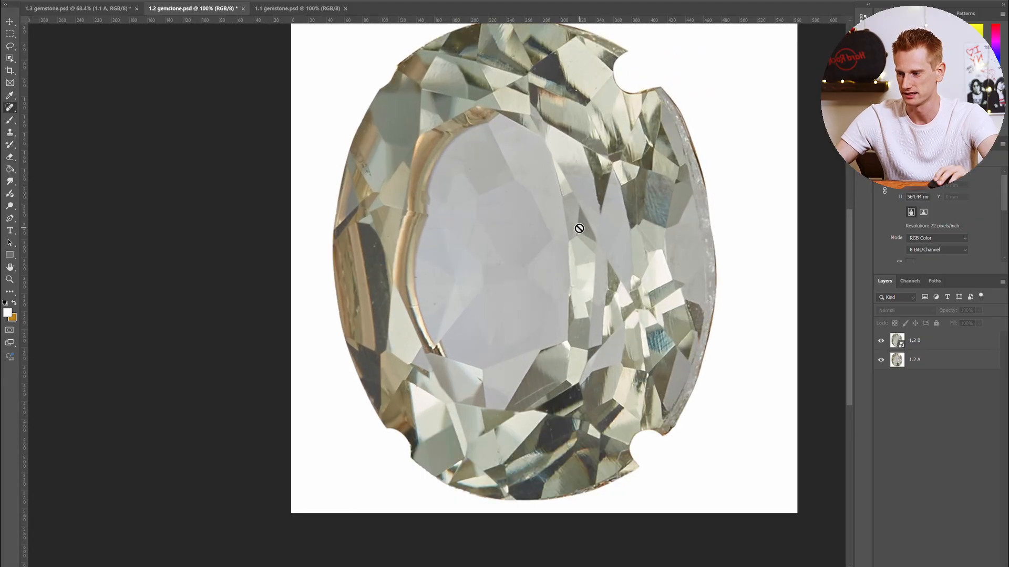
left_click(881, 345)
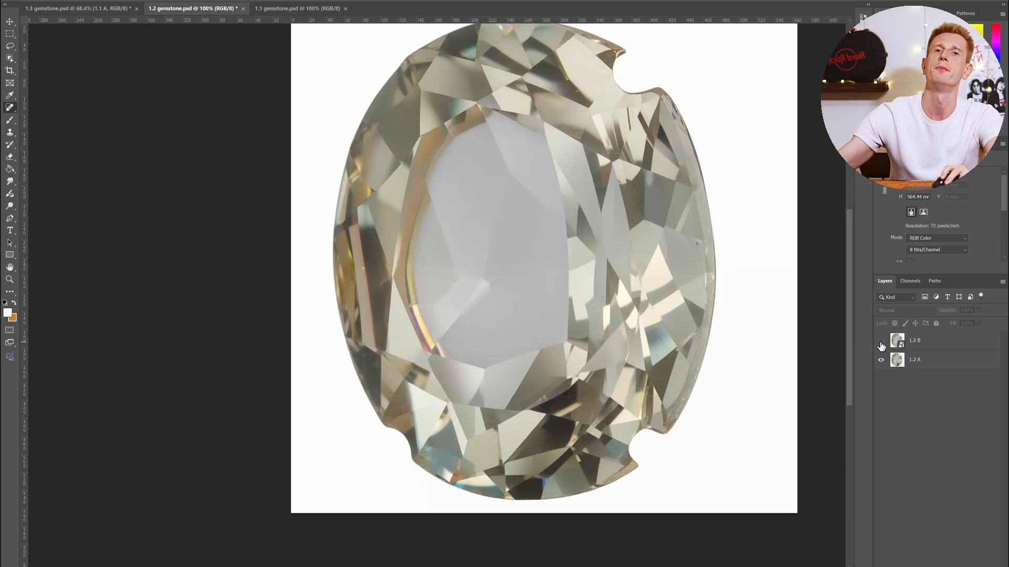
Inspect the dark lower facets on layer 1.2 A, and compare the whole stone in both layers, ending with layer 1.2 B shown.
scroll(581, 401, "up", 5)
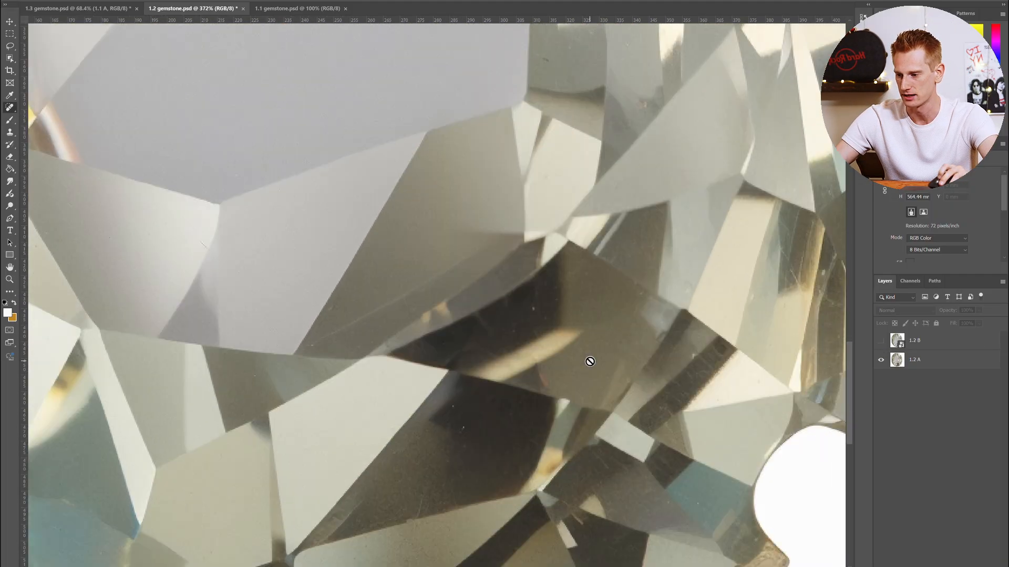
scroll(589, 361, "up", 2)
scroll(590, 362, "down", 10)
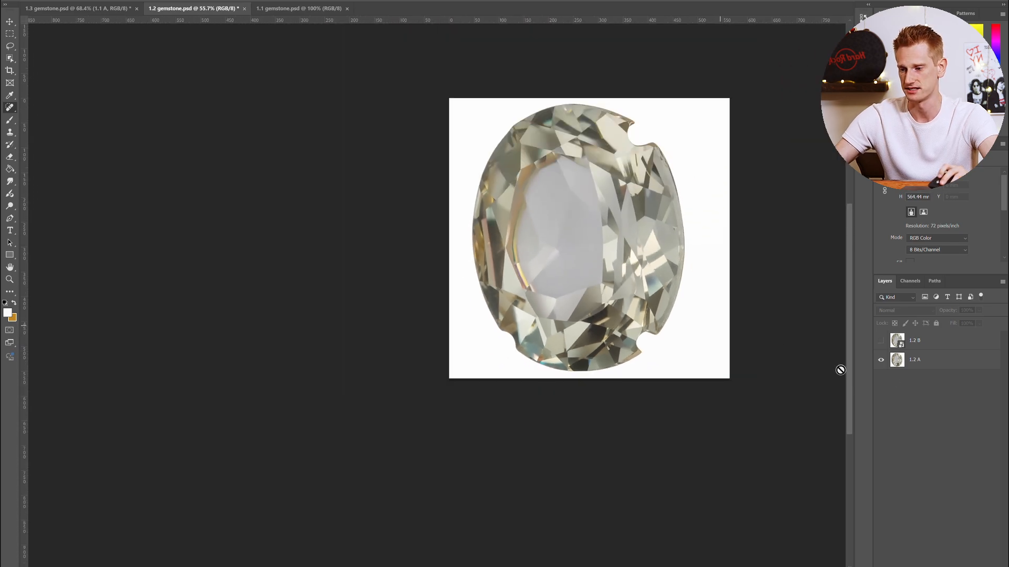
left_click(881, 340)
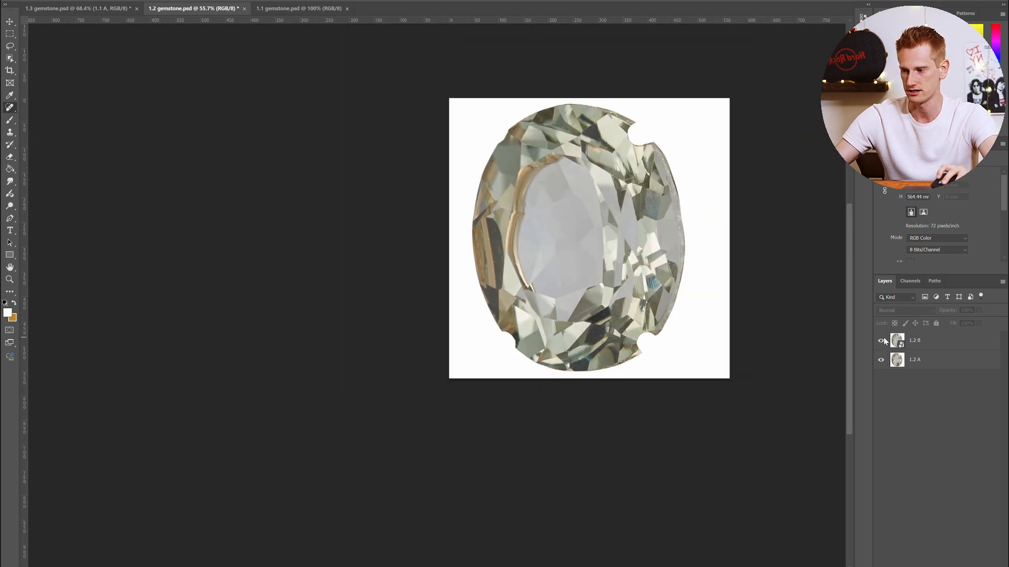
left_click(881, 341)
left_click(883, 340)
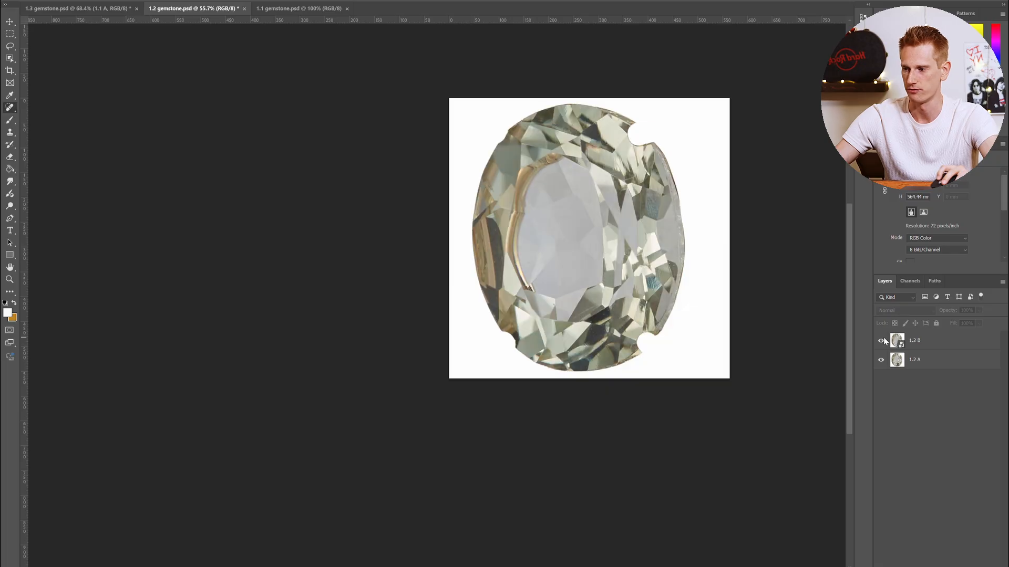
left_click(883, 341)
left_click(881, 341)
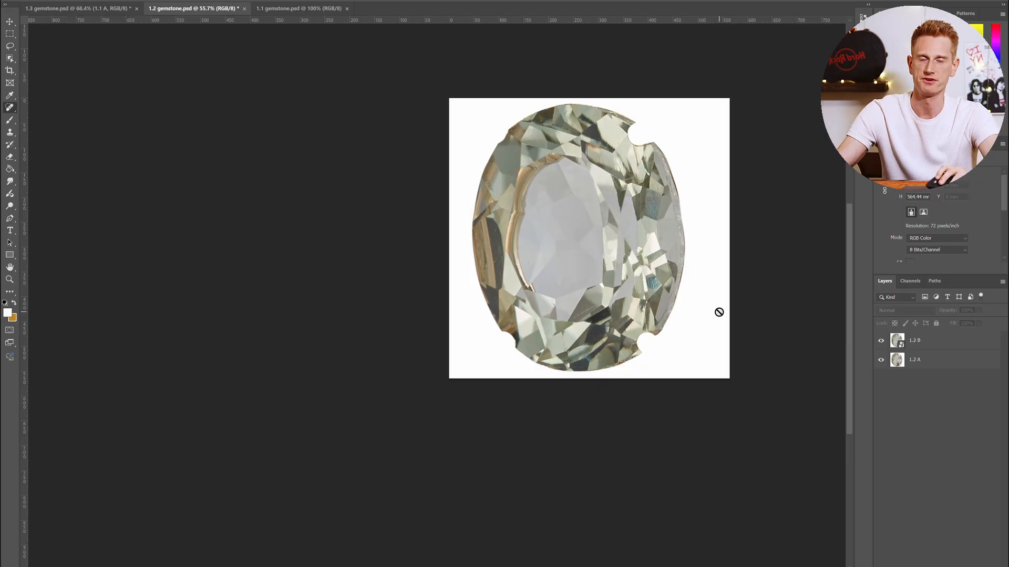
Examine the lower facets, notches and rim of the stone on layer 1.2 B for scratches and edge flaws.
scroll(588, 336, "up", 5)
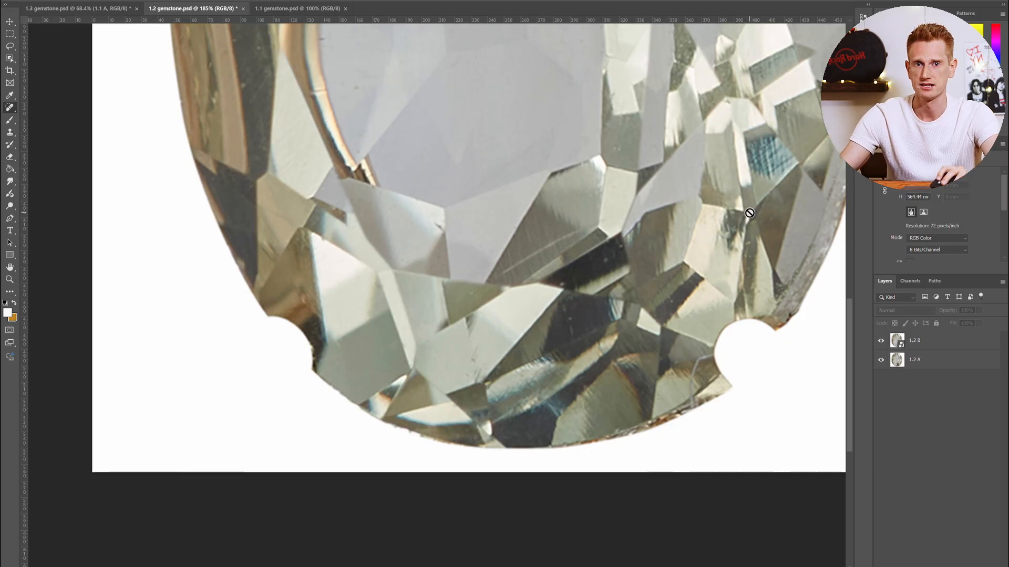
key("ctrl+0")
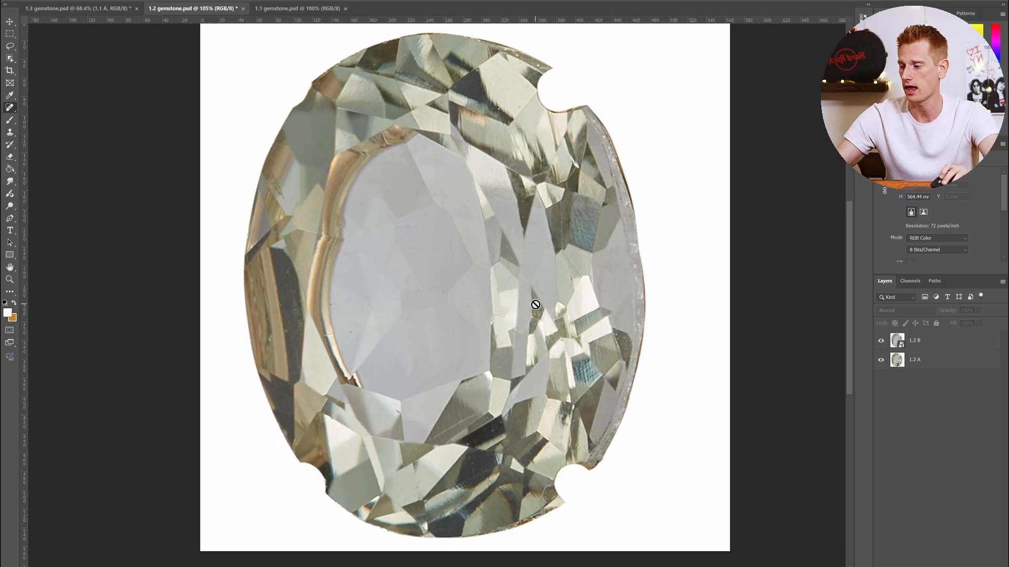
scroll(535, 305, "up", 3)
scroll(510, 402, "down", 1)
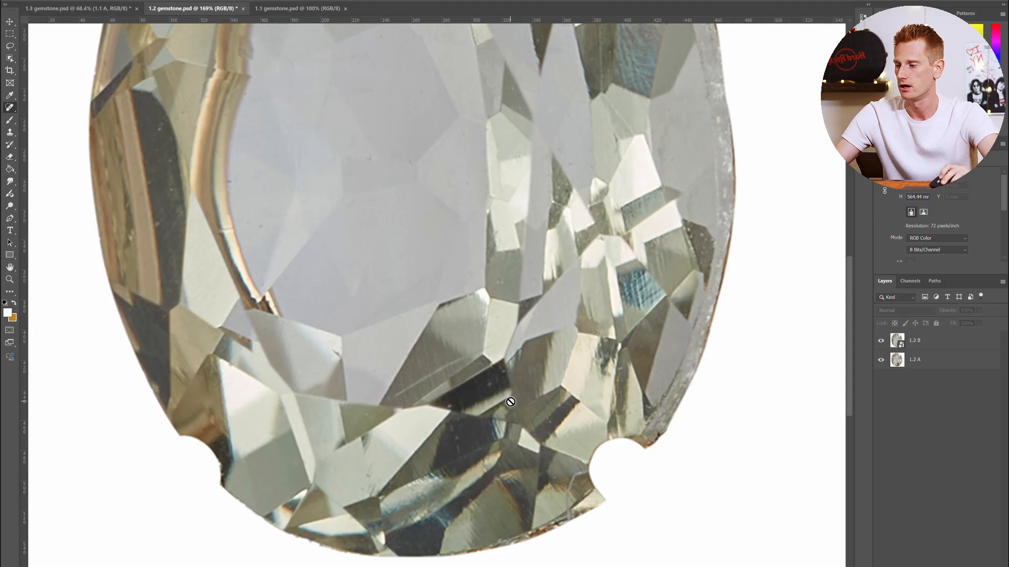
scroll(462, 408, "down", 1)
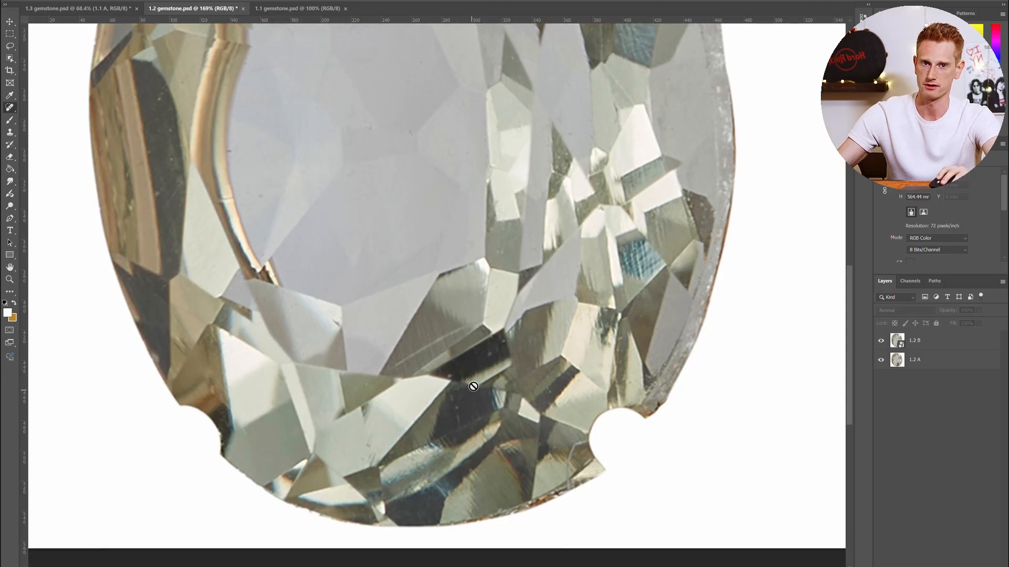
scroll(441, 406, "up", 2)
scroll(442, 406, "down", 3)
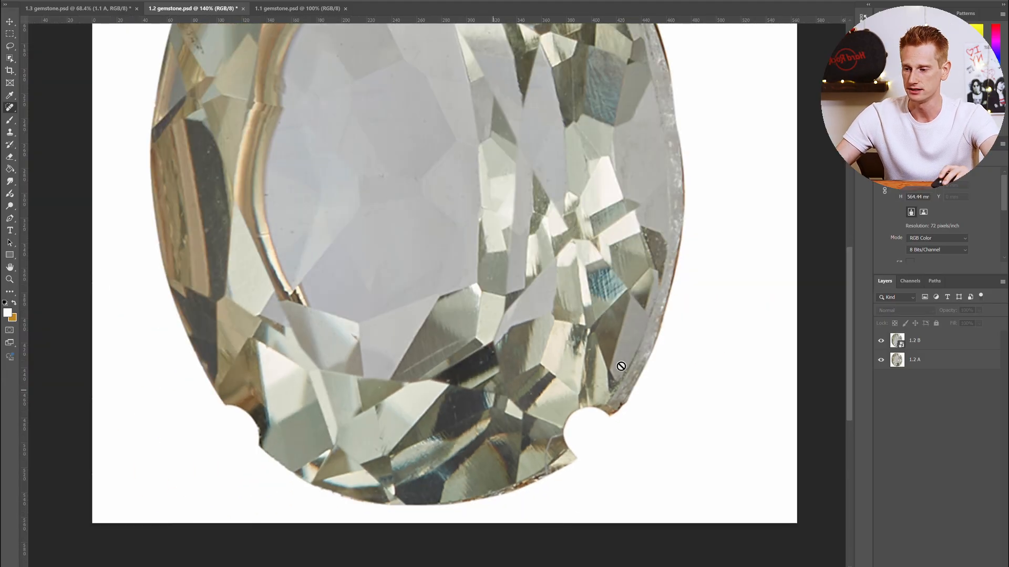
Compare the lower-left facets and the golden edge of the table in layers 1.2 A and 1.2 B, leaving layer 1.2 B hidden.
left_click(881, 340)
scroll(496, 324, "down", 1)
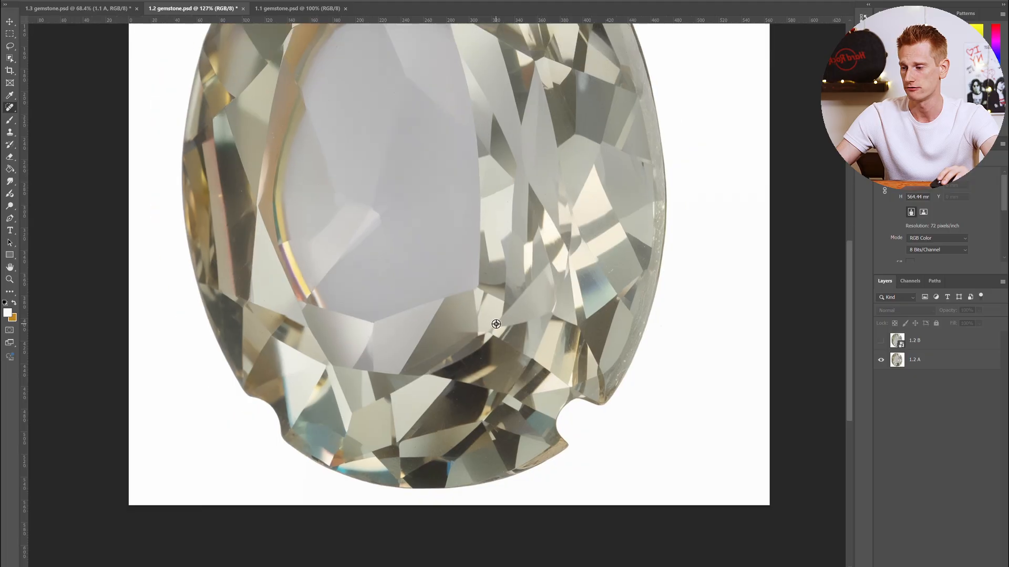
scroll(428, 383, "up", 5)
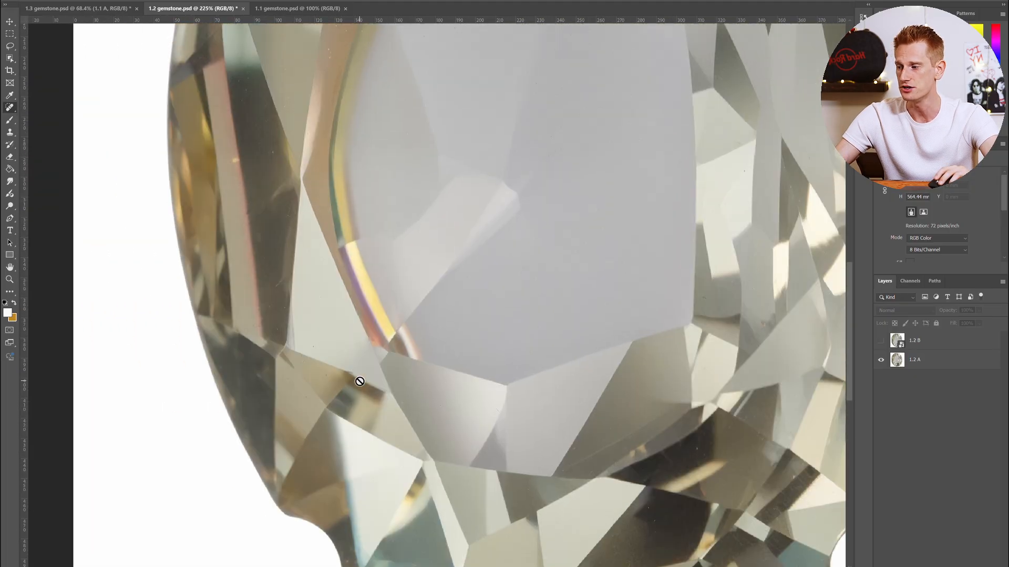
left_click(881, 340)
scroll(438, 384, "down", 3)
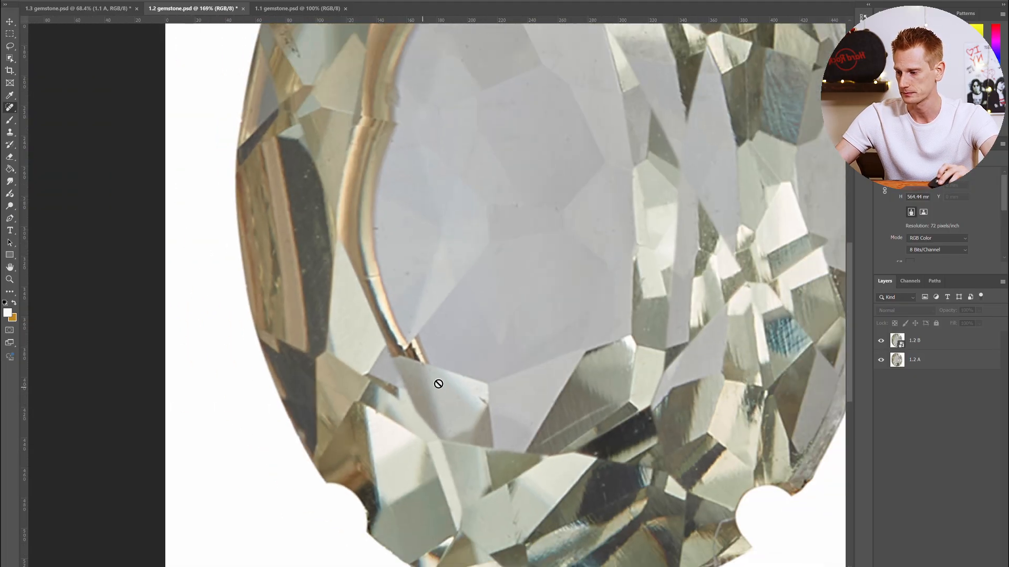
scroll(444, 385, "up", 2)
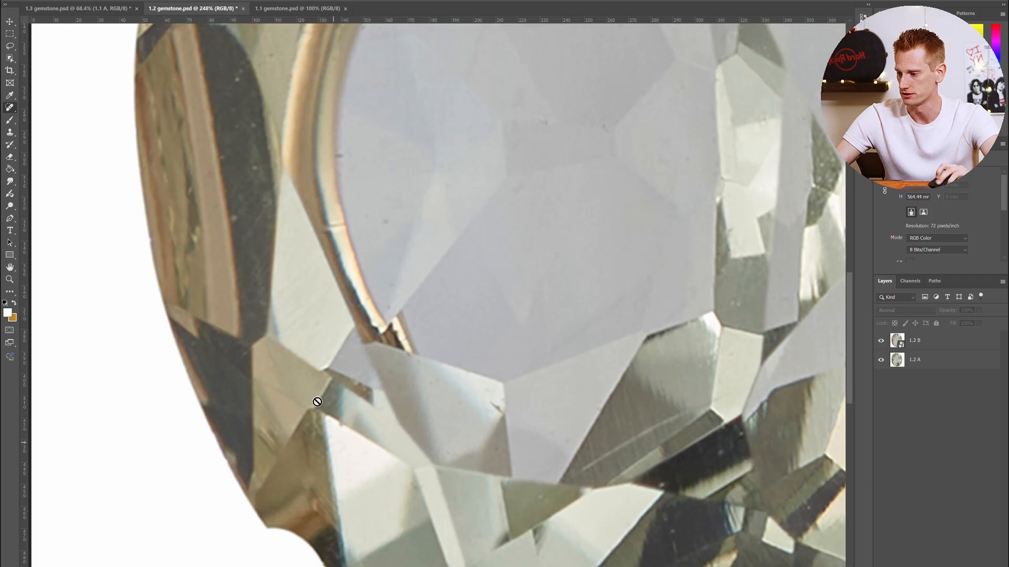
scroll(219, 243, "up", 2)
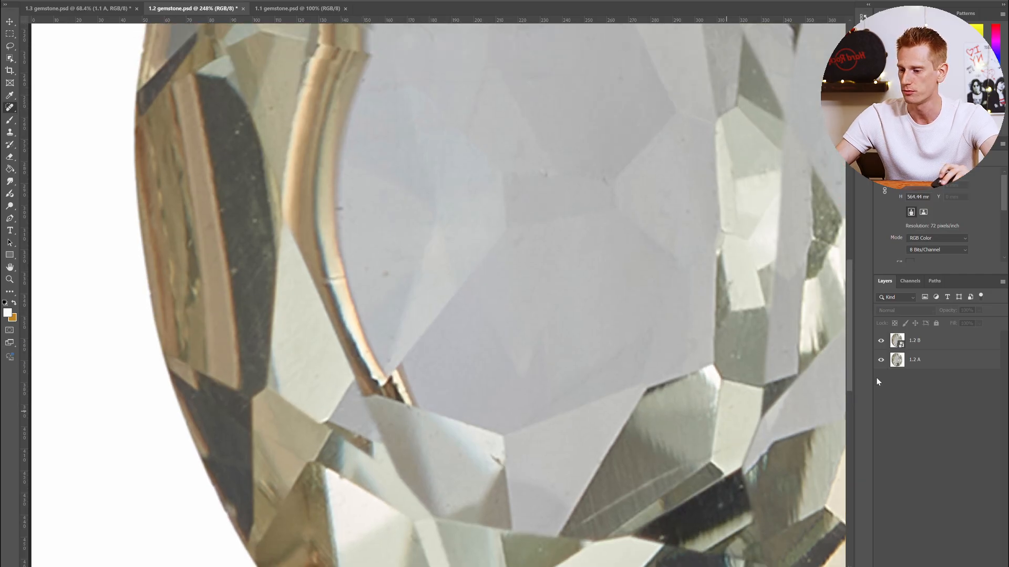
left_click(881, 341)
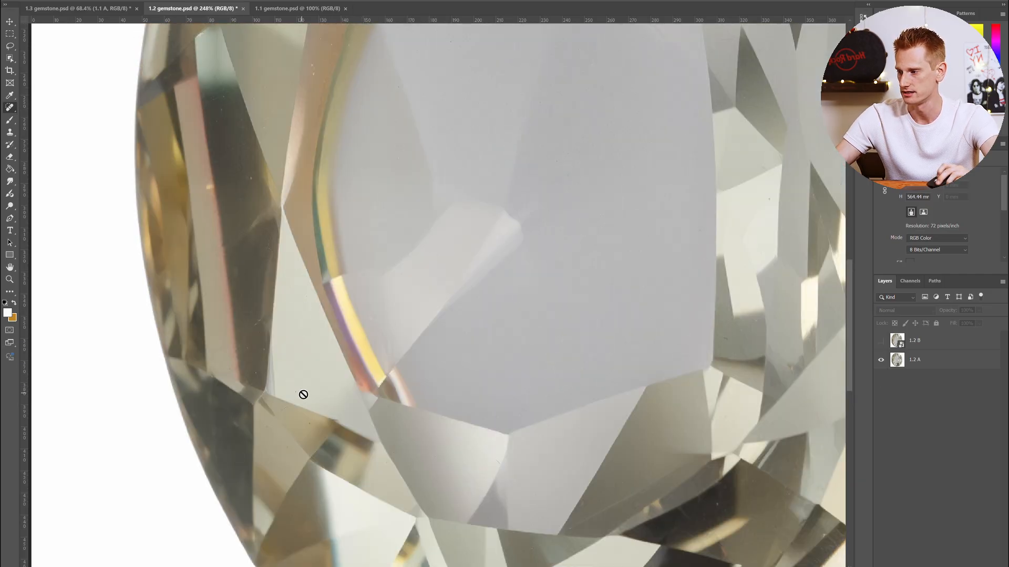
Review the upper part of the stone on layer 1.2 A, and show layer 1.2 B to view its full stone.
scroll(304, 395, "up", 5)
scroll(304, 393, "up", 3)
key("ctrl+0")
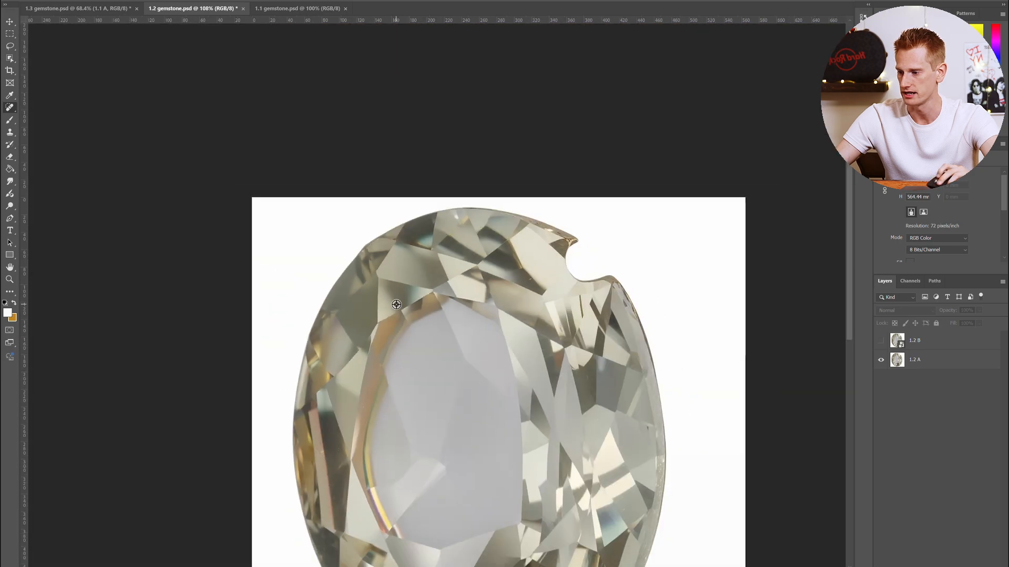
left_click(881, 341)
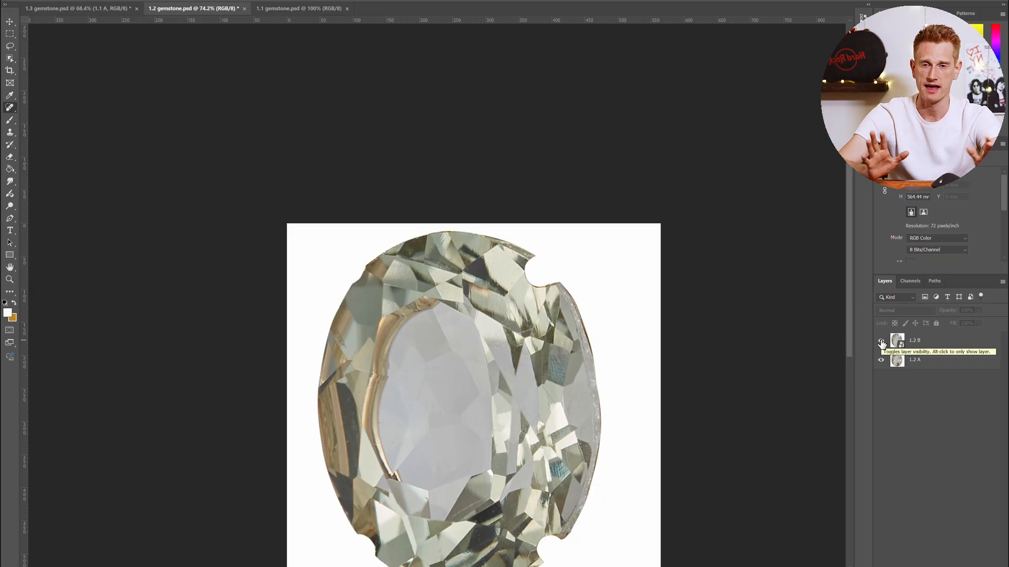
scroll(452, 383, "down", 3)
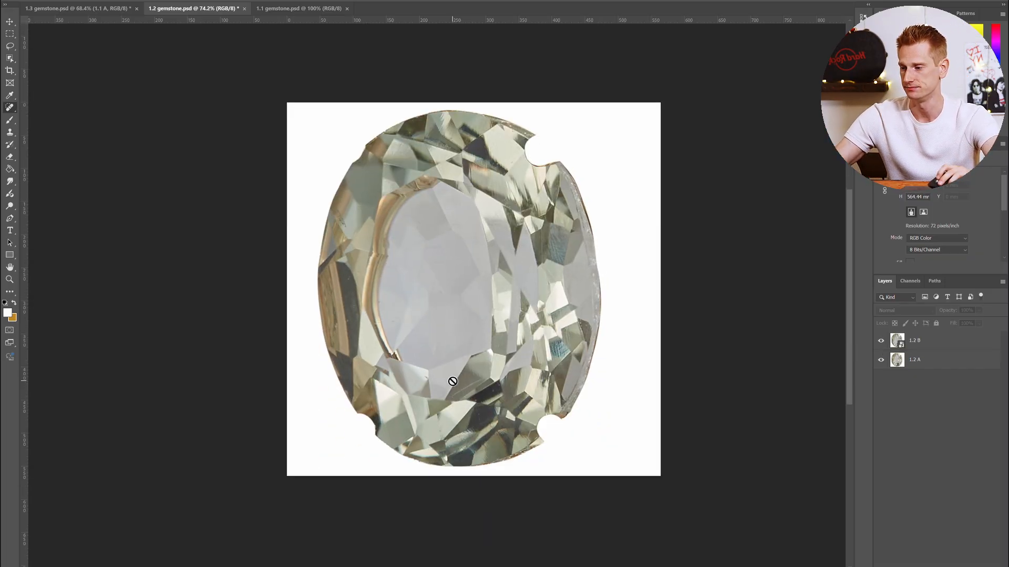
Switch from the oval stone to 1.1 gemstone.psd and examine the broken heart-shaped diamond's facets and outline on layer Diamond 1 B.
scroll(545, 209, "up", 2)
scroll(536, 218, "down", 1)
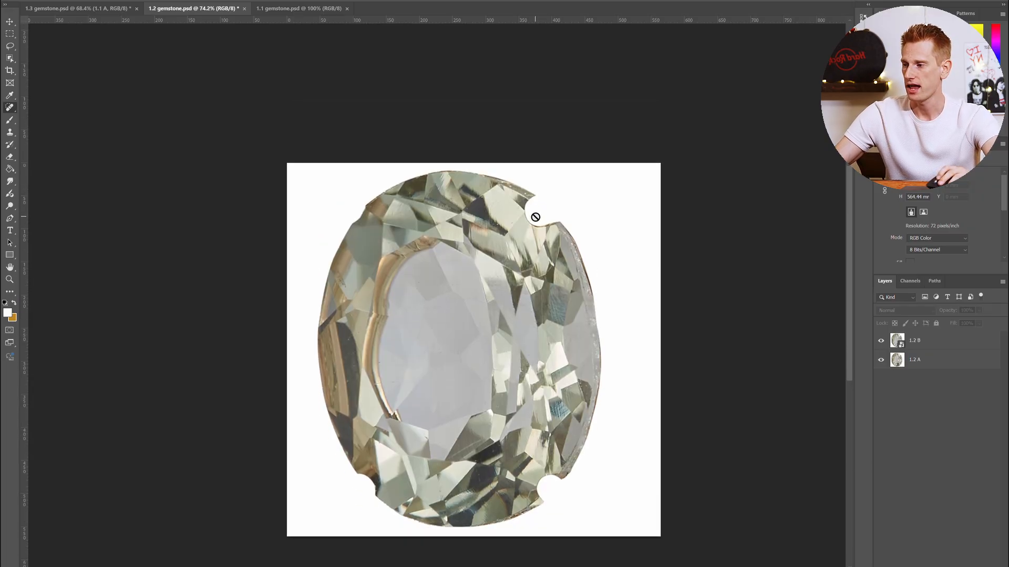
left_click(310, 11)
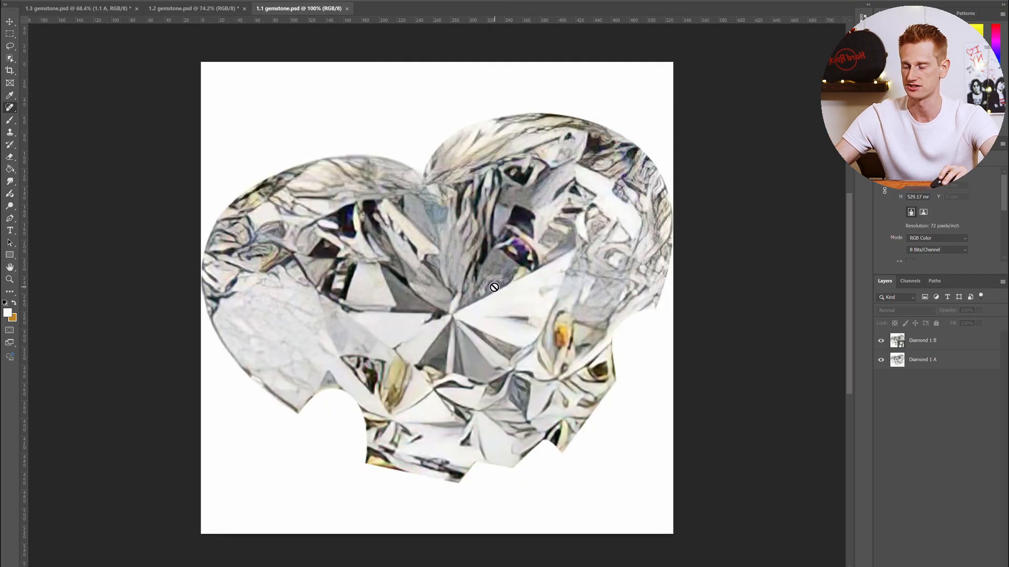
scroll(493, 287, "up", 2)
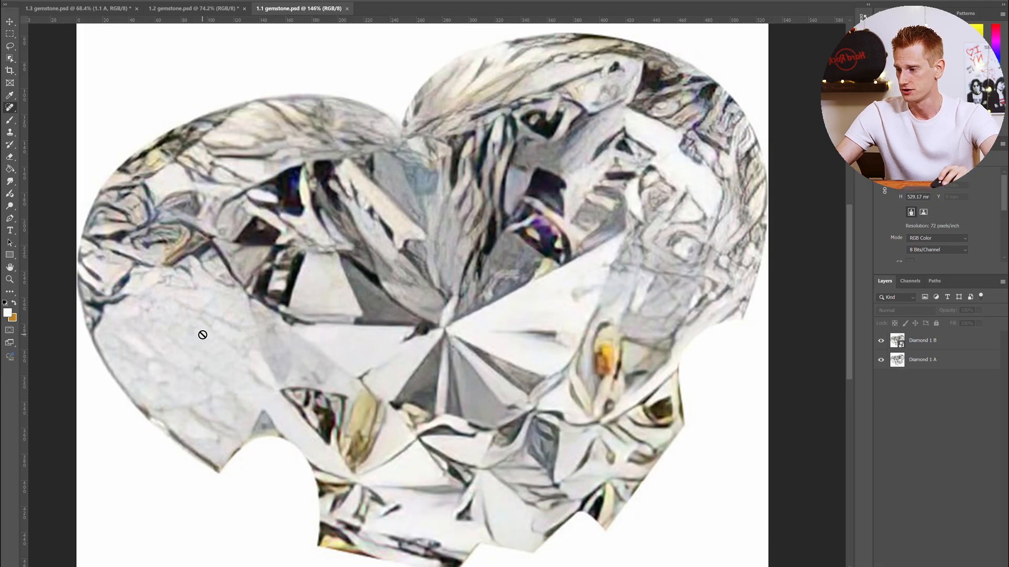
scroll(376, 327, "down", 5)
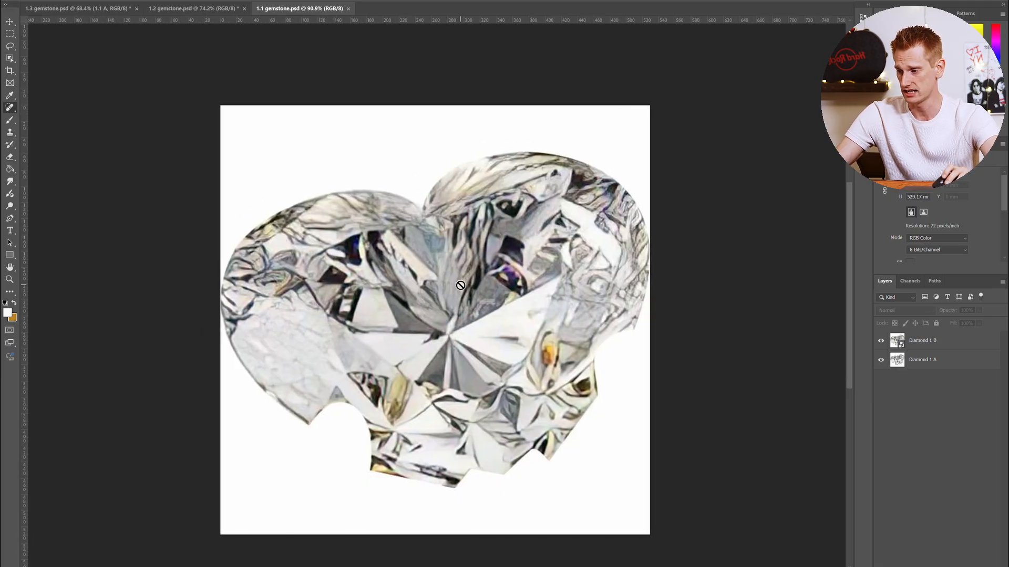
scroll(460, 285, "up", 4)
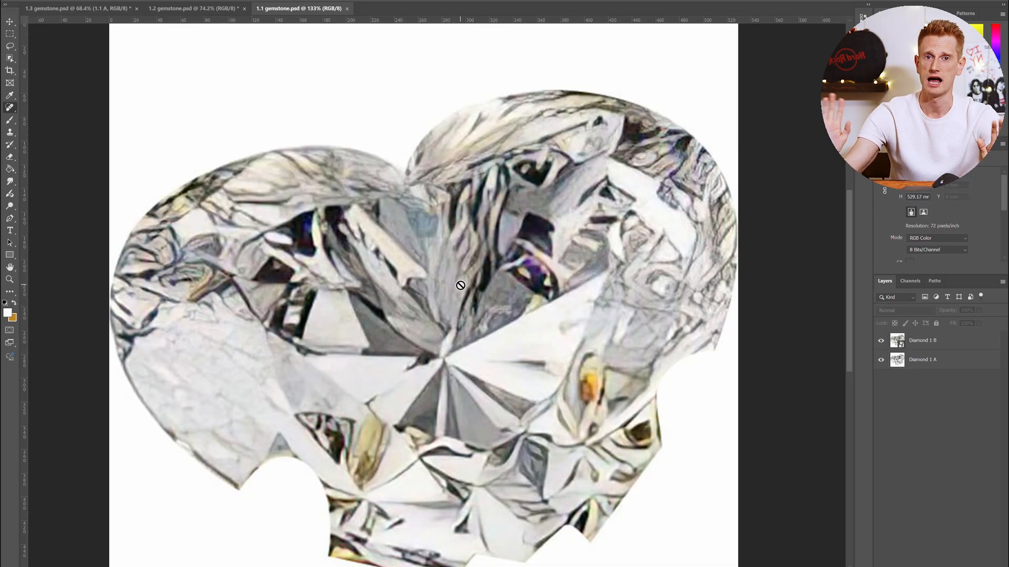
scroll(428, 217, "down", 2)
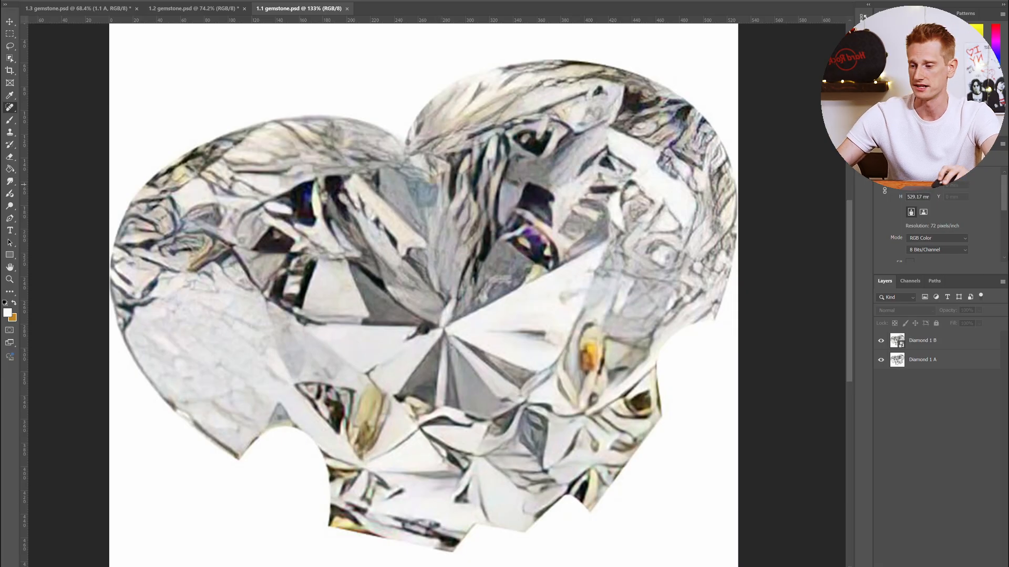
Compare the enlarged facets and chipped edges of the heart-shaped diamond in layers Diamond 1 A and Diamond 1 B, leaving Diamond 1 B hidden.
left_click(881, 342)
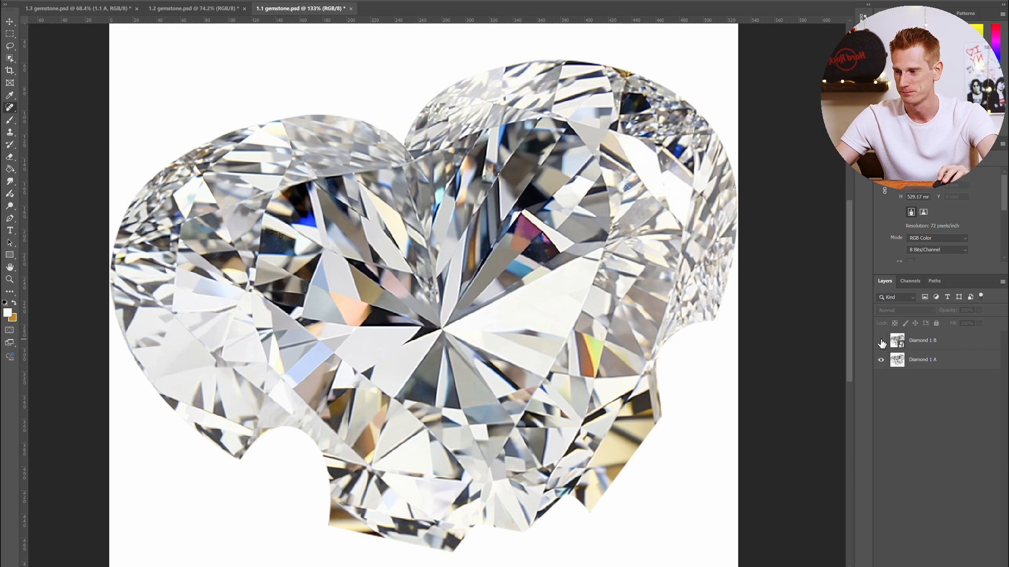
left_click(881, 342)
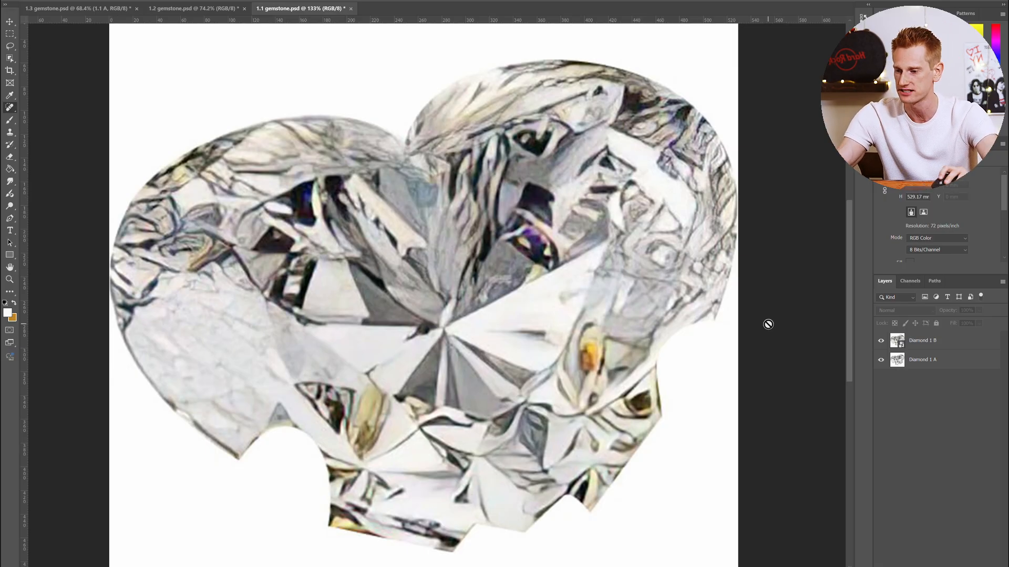
left_click(881, 341)
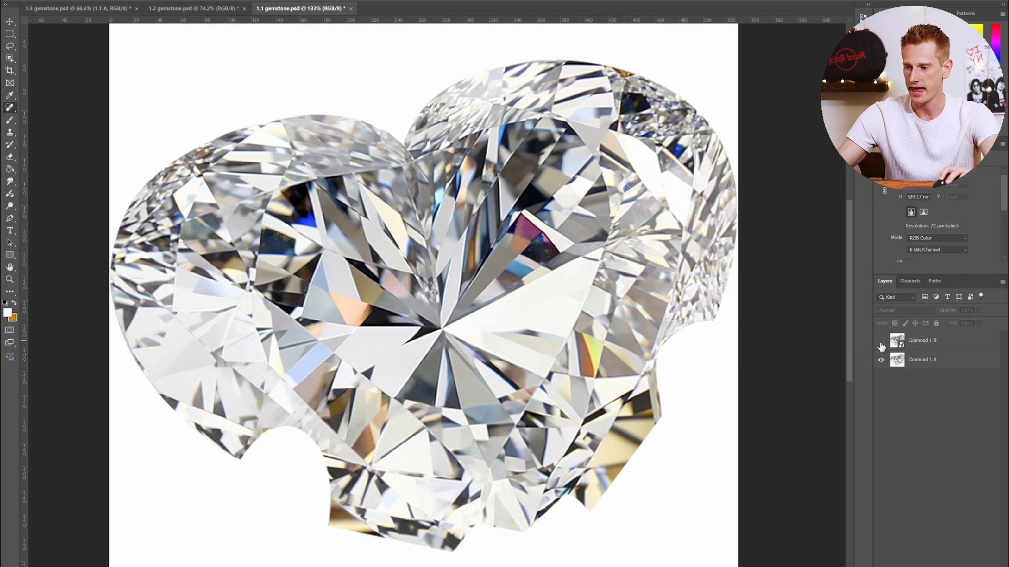
left_click(881, 344)
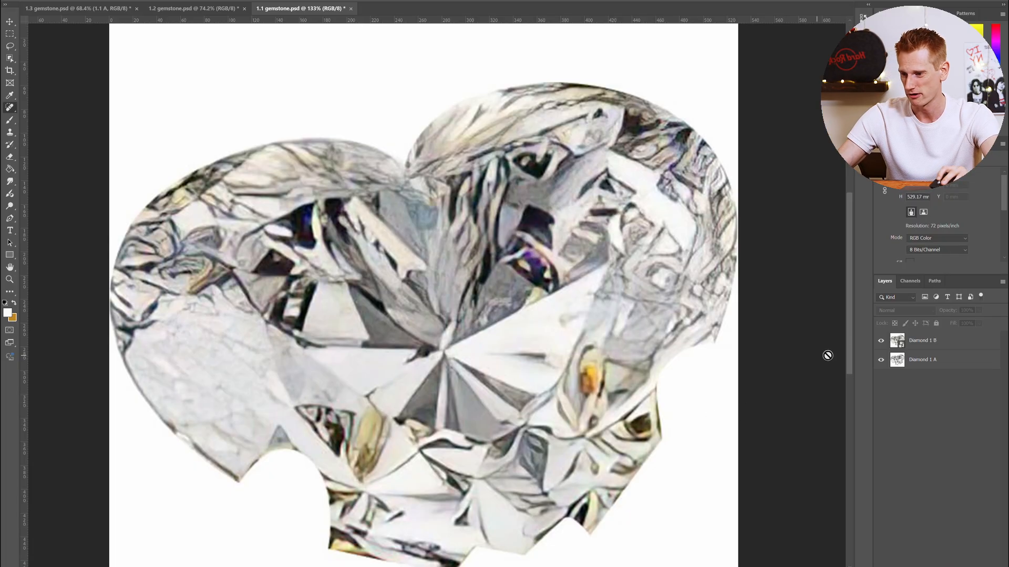
left_click(883, 344)
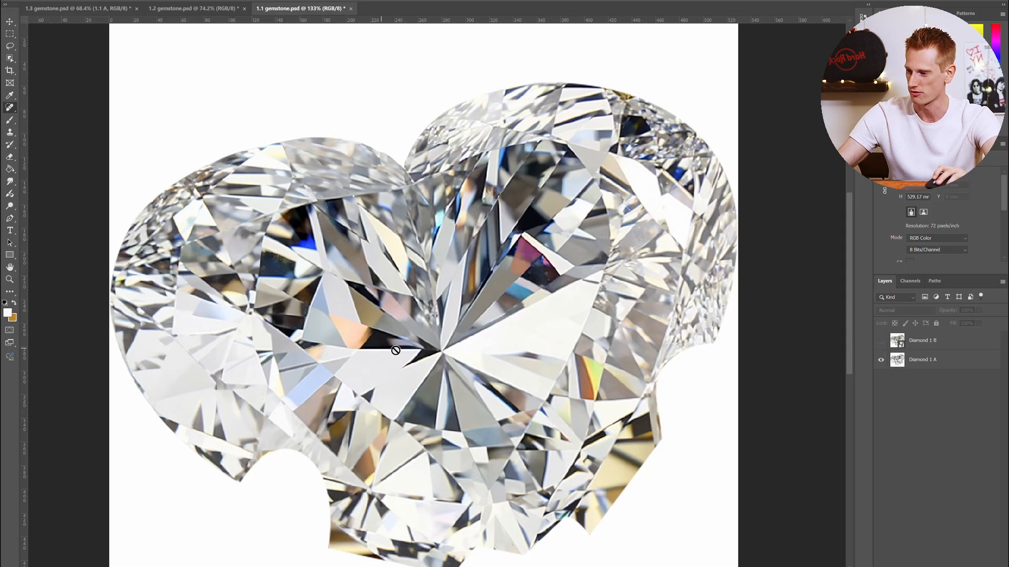
Compare the whole heart-shaped diamond repeatedly between layers Diamond 1 A and Diamond 1 B, ending with Diamond 1 B shown.
scroll(476, 354, "down", 3)
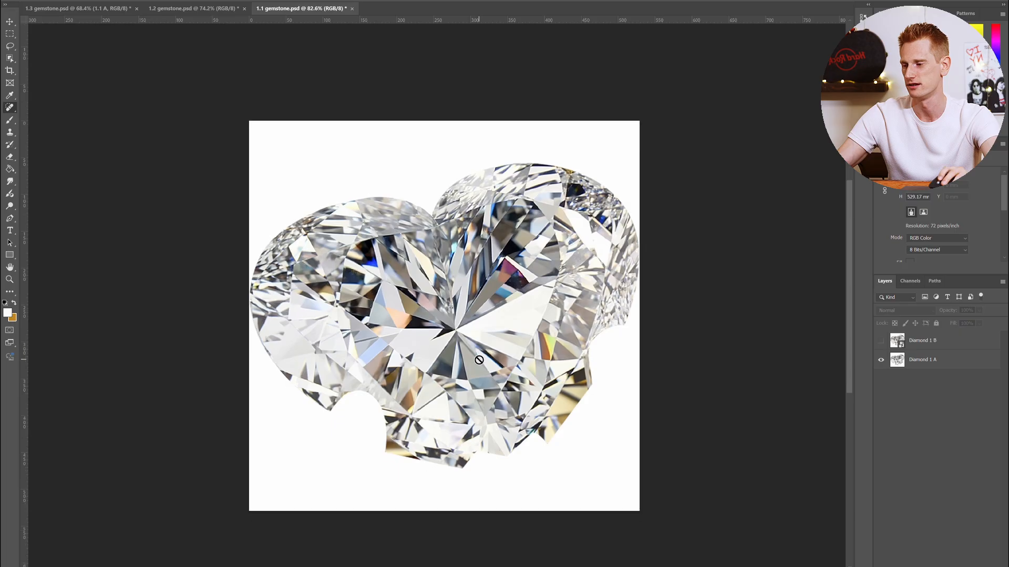
left_click(880, 342)
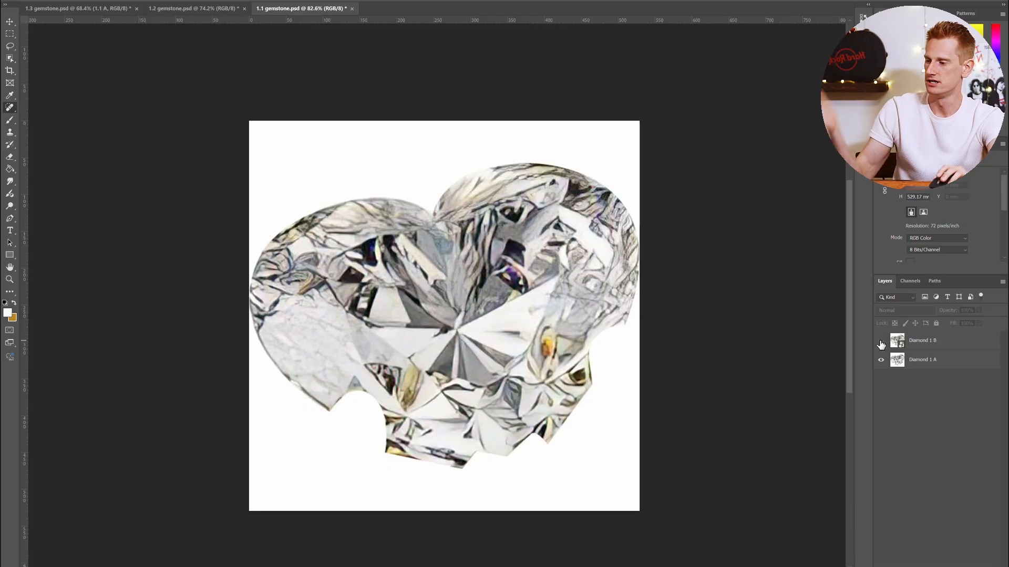
left_click(881, 344)
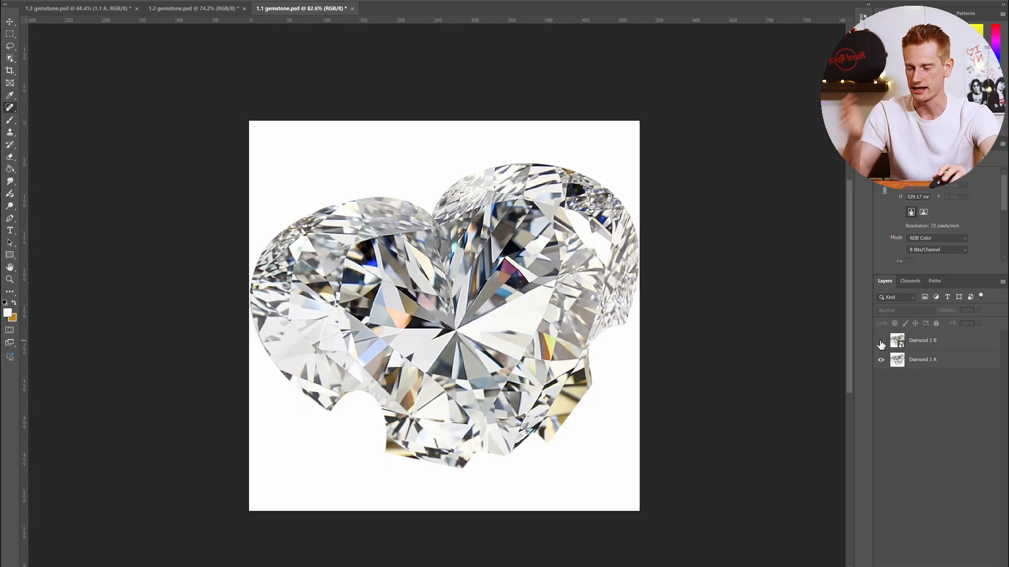
left_click(881, 343)
left_click(881, 344)
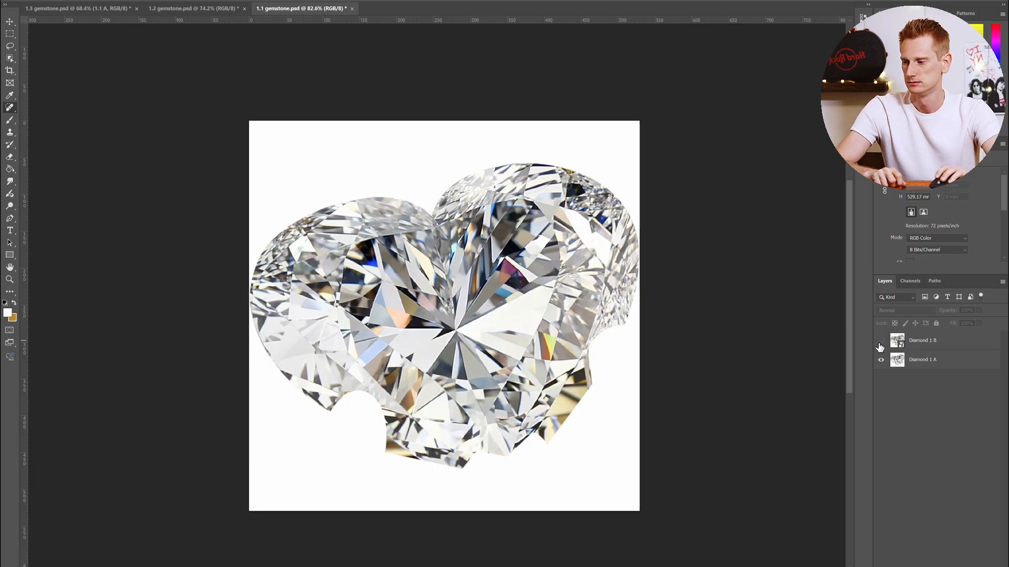
left_click(881, 343)
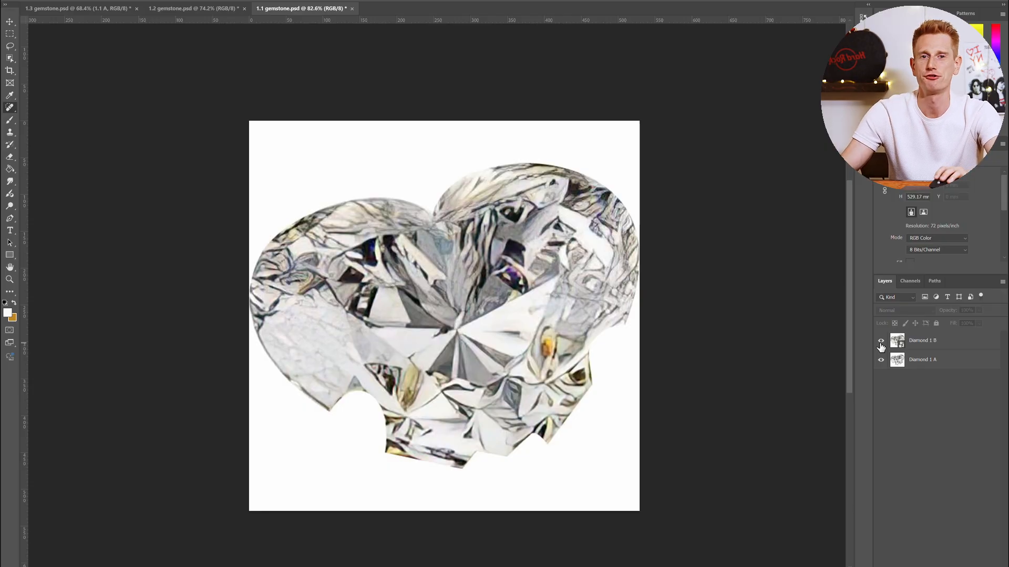
left_click(881, 342)
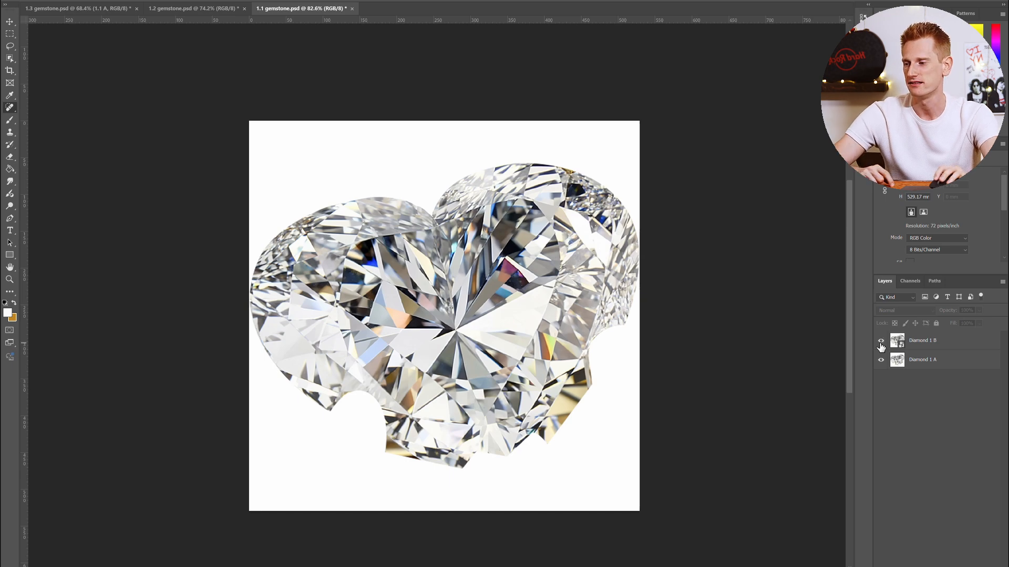
left_click(881, 342)
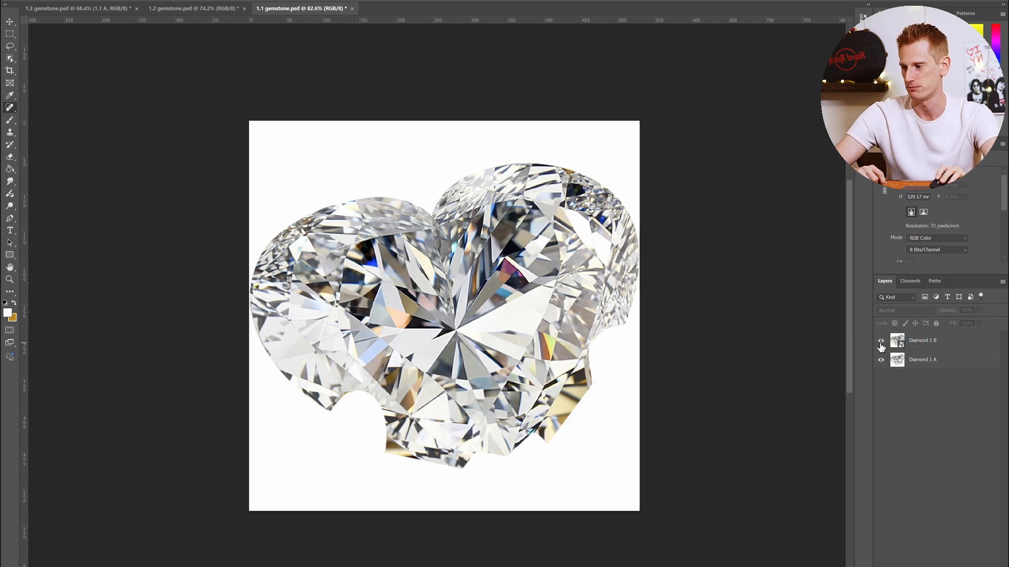
left_click(881, 342)
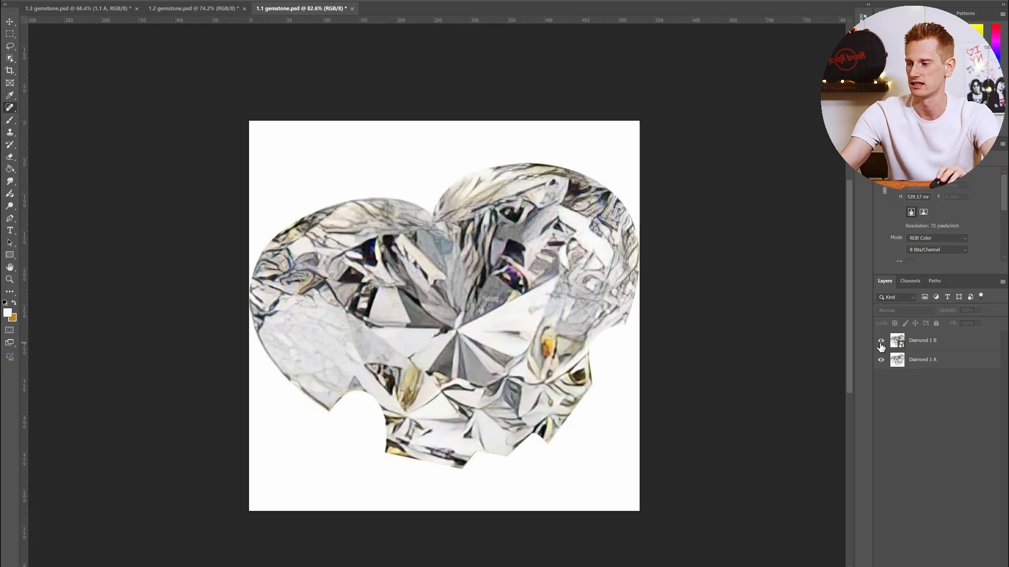